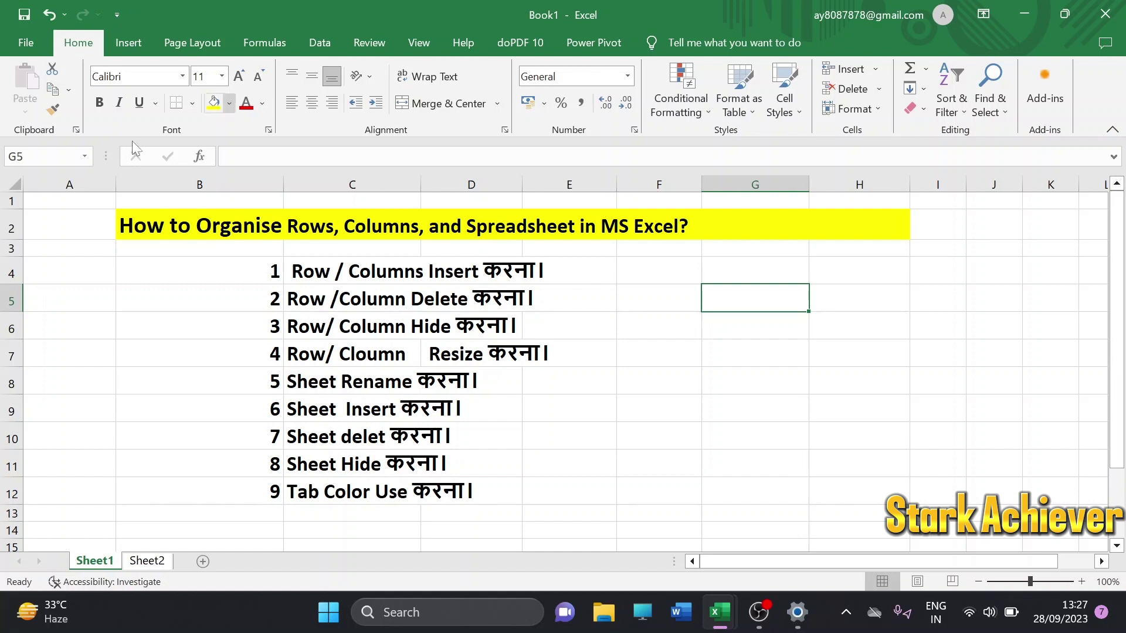
Step: Insert a blank row above row 3 of the student marks table on Sheet2
key("ctrl+Page_Down")
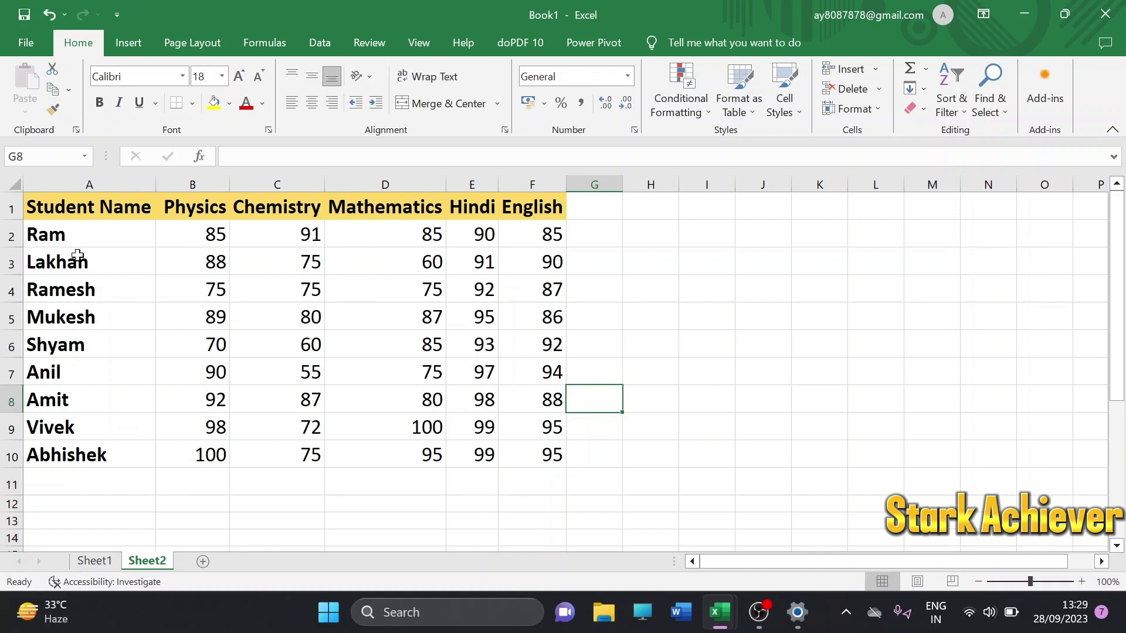
left_click(14, 268)
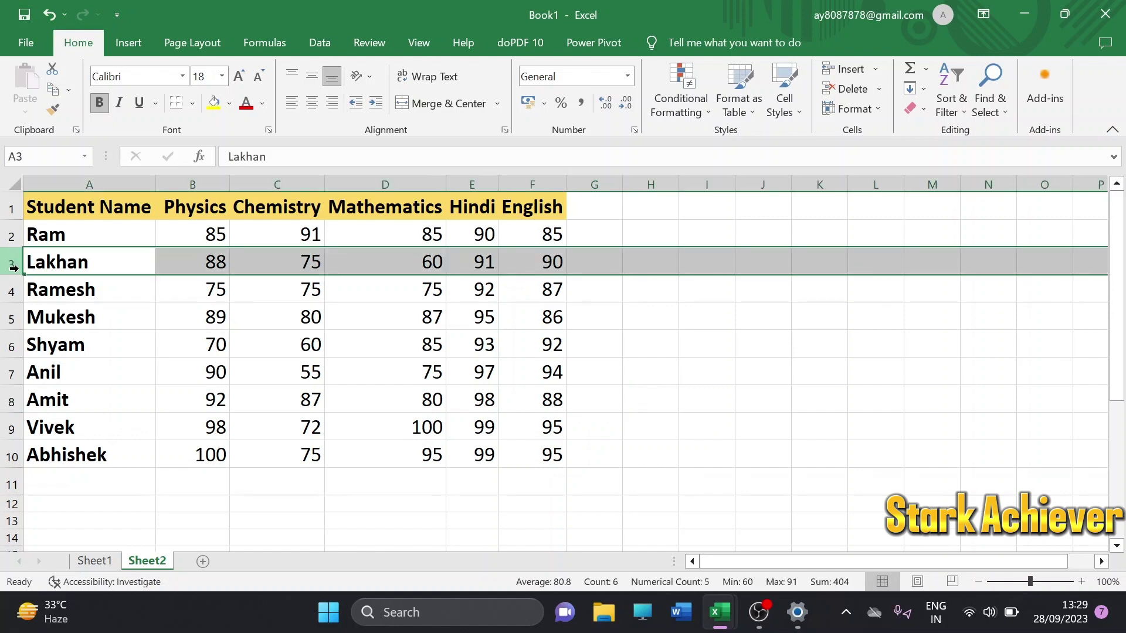
right_click(14, 268)
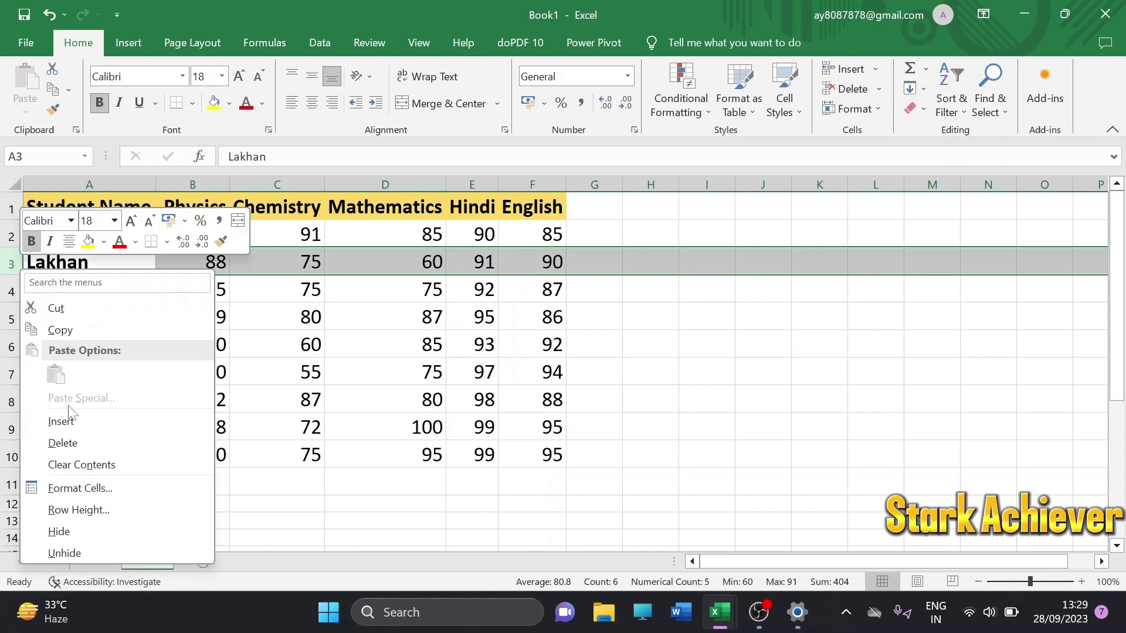
left_click(62, 423)
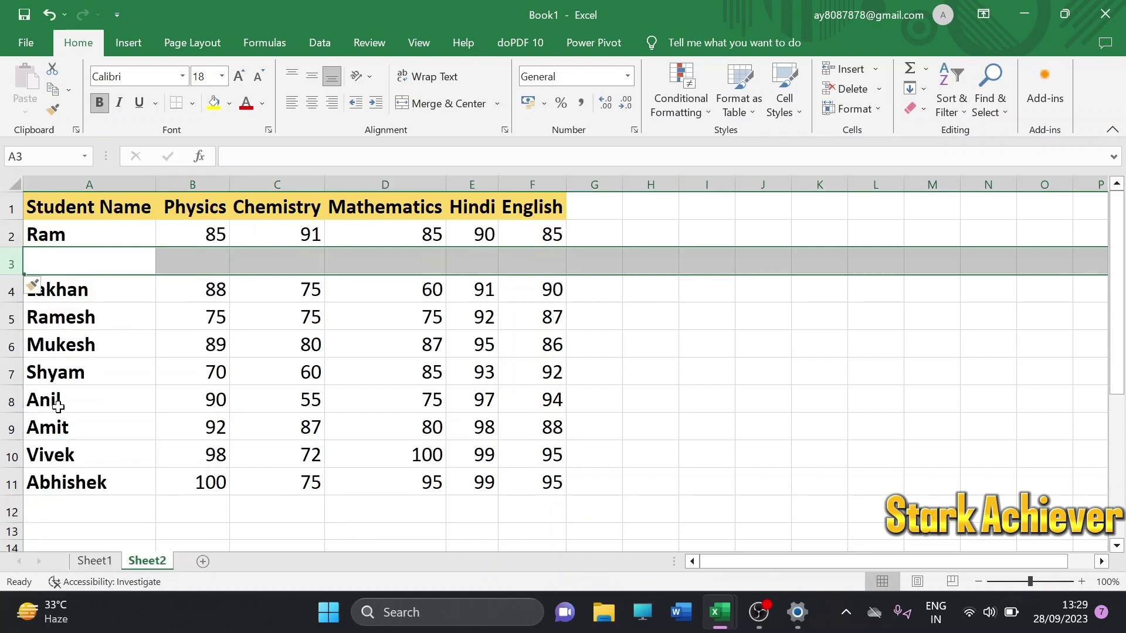
Step: Enter the new student's name in cell A3 of the inserted row
double_click(82, 267)
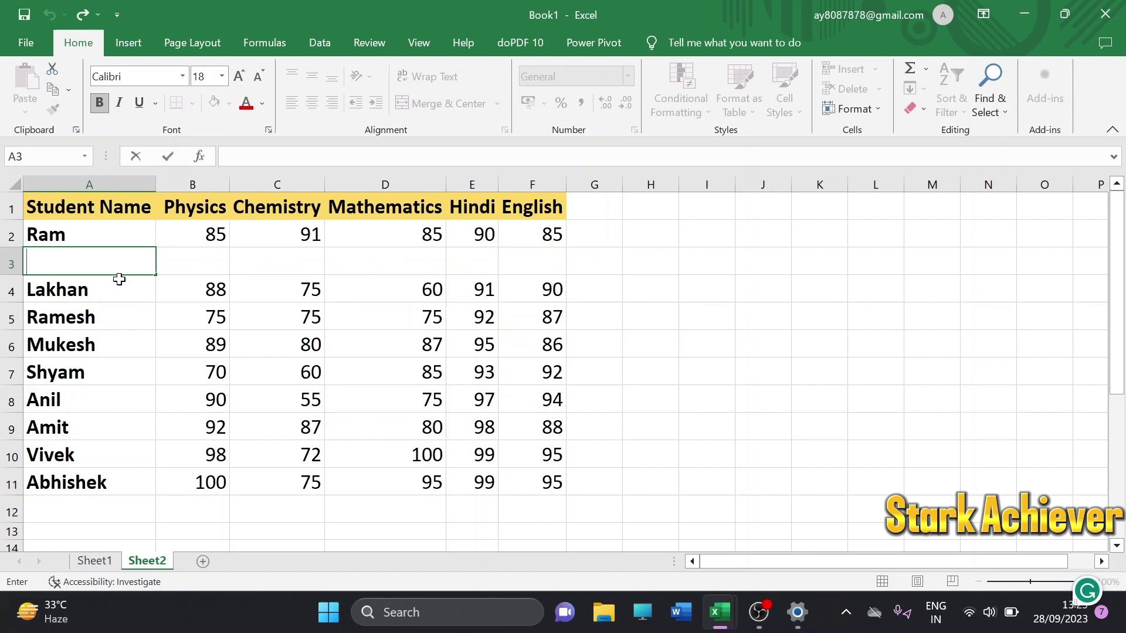
key("F2")
type("Stark")
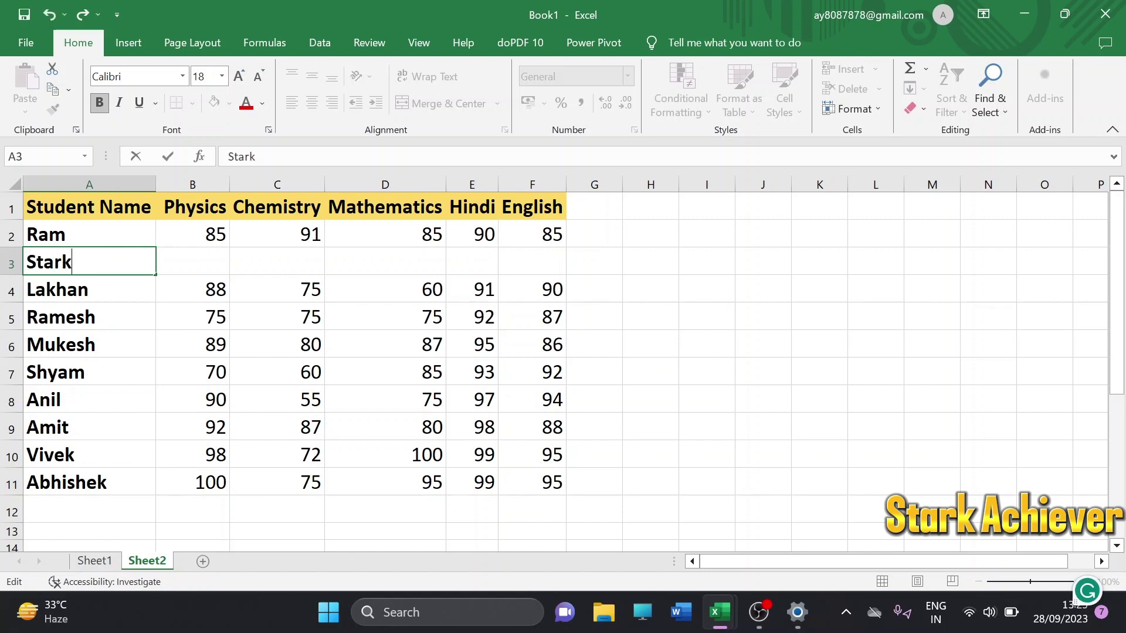
Step: Fill row 3 with the marks Physics 85, Chemistry 75, Mathematics 95, Hindi 92 and English 91
double_click(212, 266)
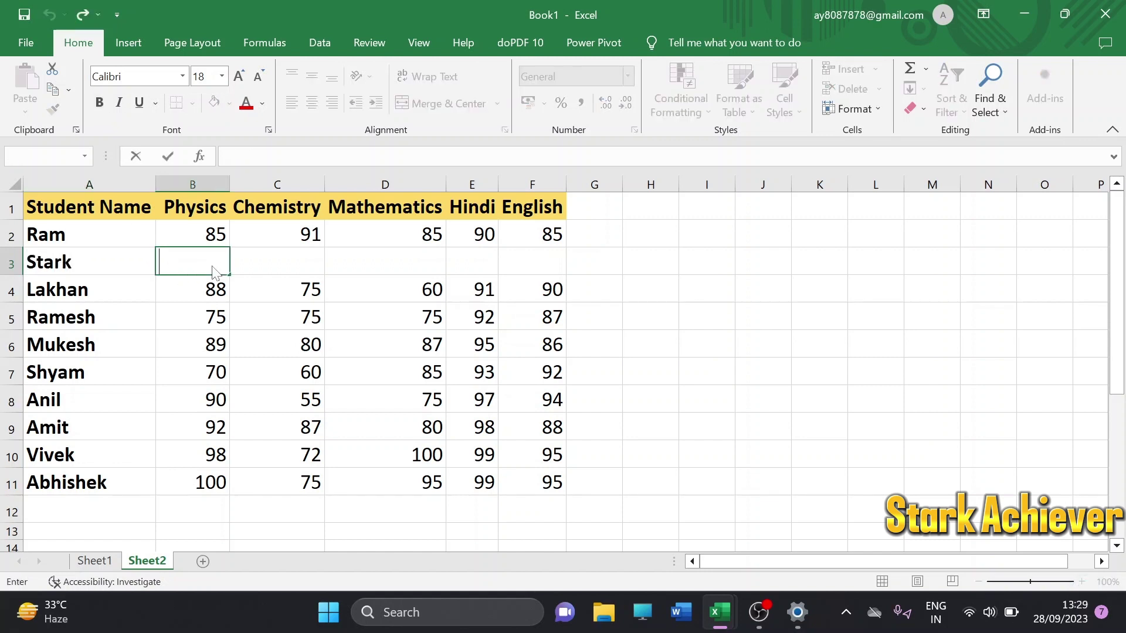
type("85")
key("Tab")
type("75")
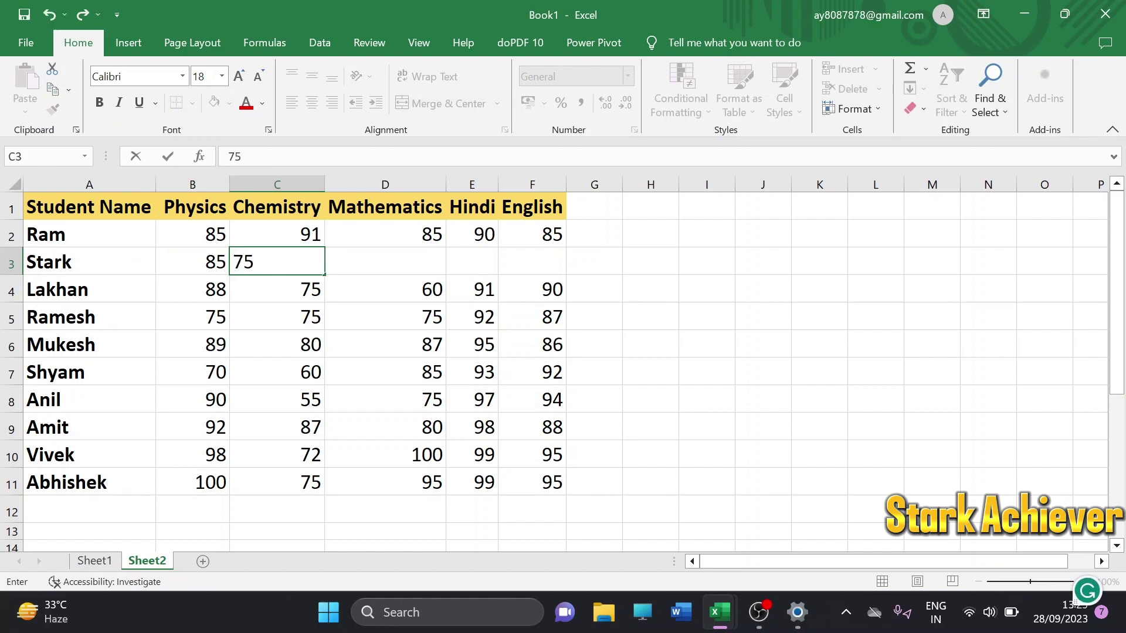
key("Tab")
type("95")
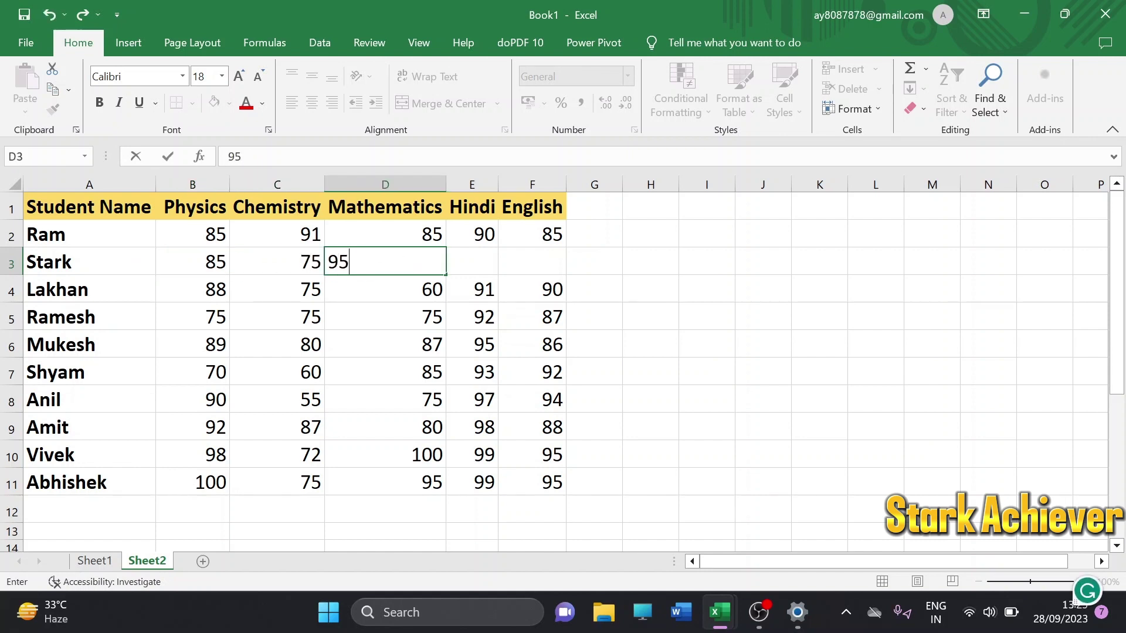
key("Tab")
type("92")
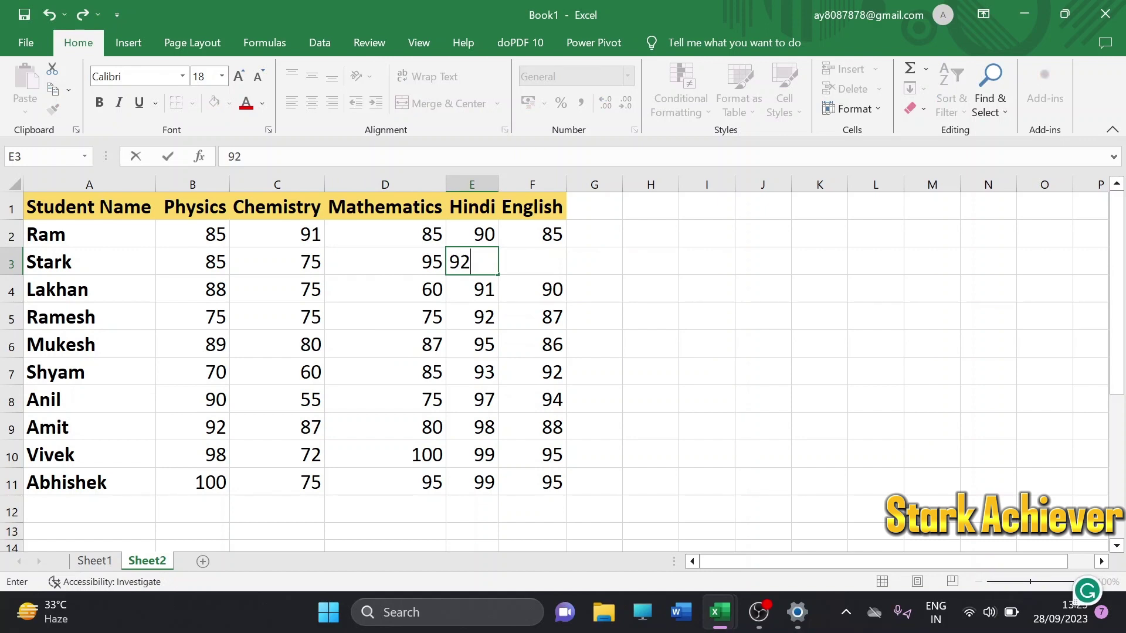
key("Tab")
type("92")
key("BackSpace")
type("1")
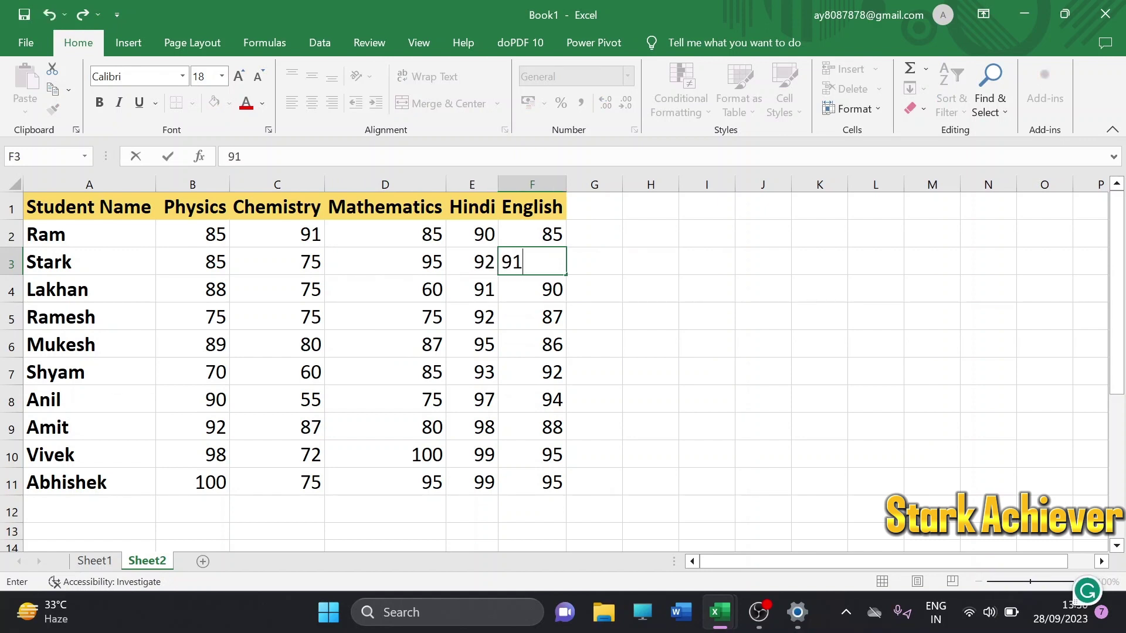
left_click(637, 287)
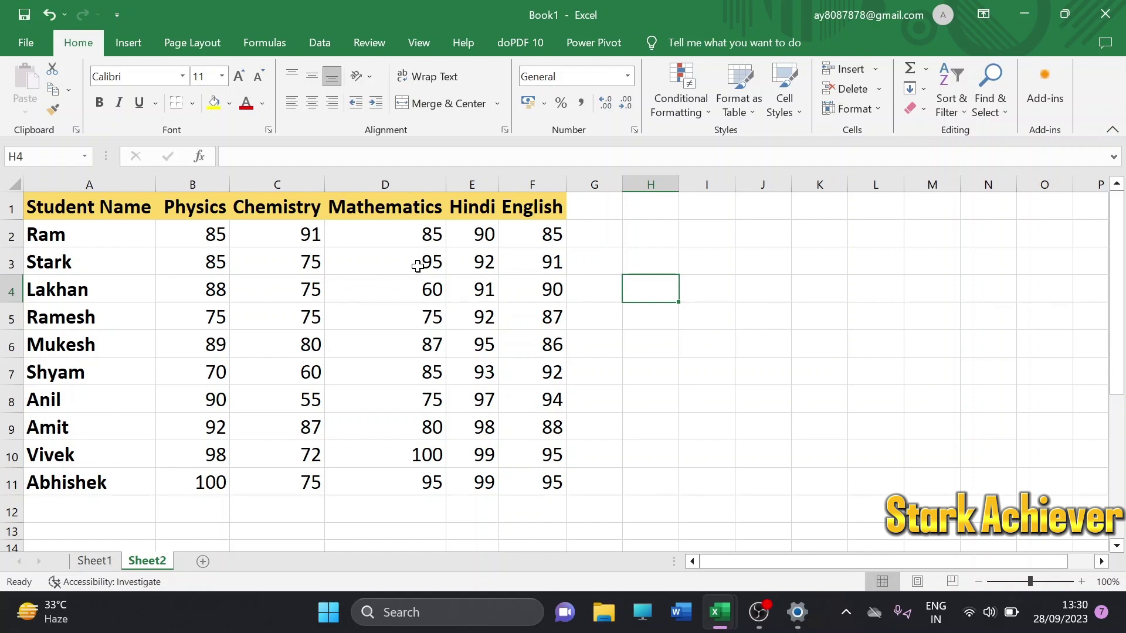
Step: Insert a blank row above row 7 of the student marks table
left_click(11, 374)
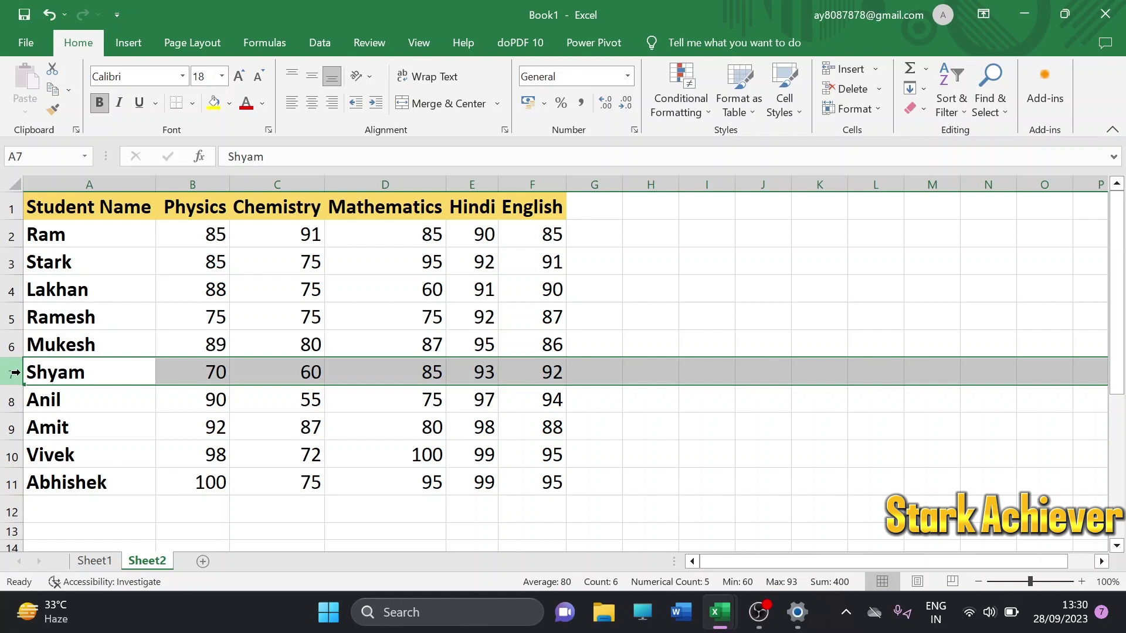
right_click(15, 373)
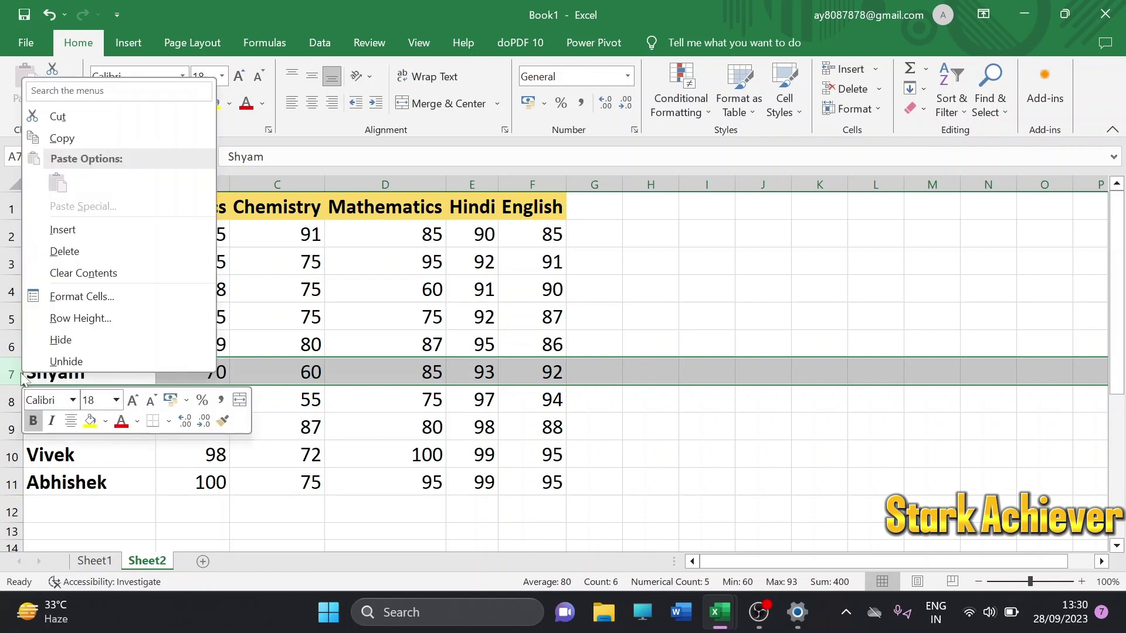
left_click(63, 235)
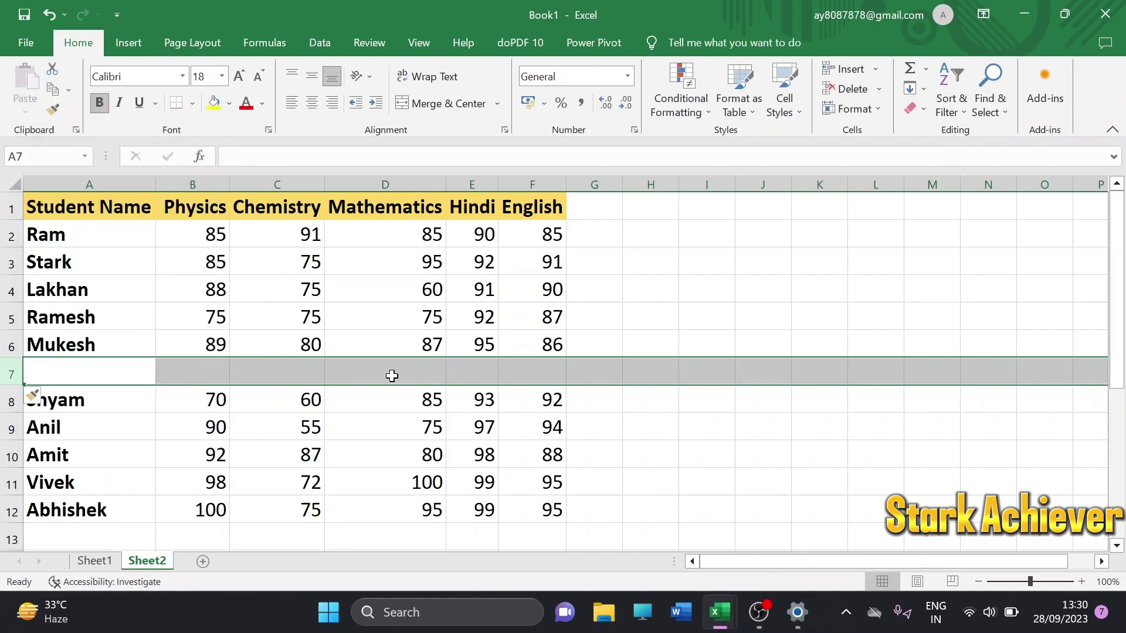
left_click(569, 323)
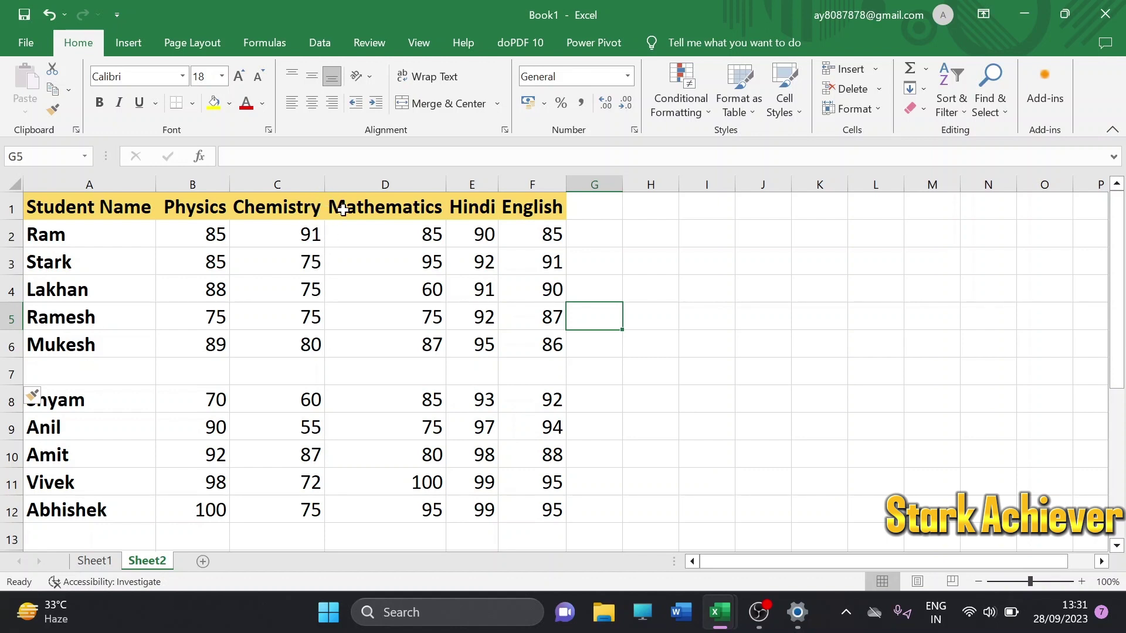
Step: Insert a blank column between the Chemistry and Mathematics columns
left_click(366, 185)
right_click(370, 188)
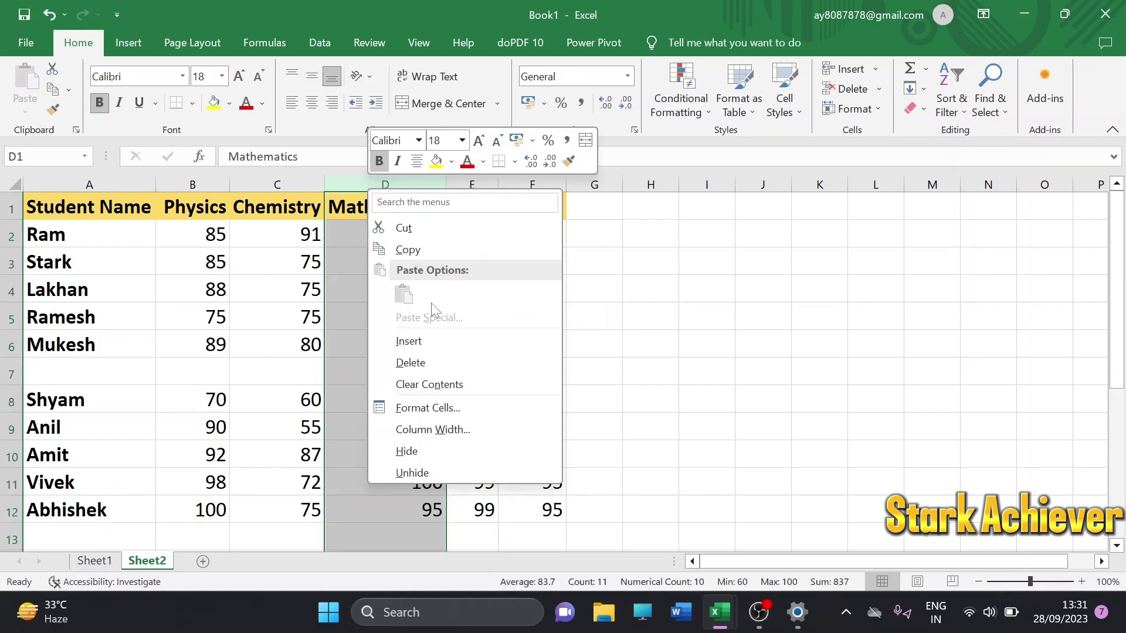
left_click(419, 338)
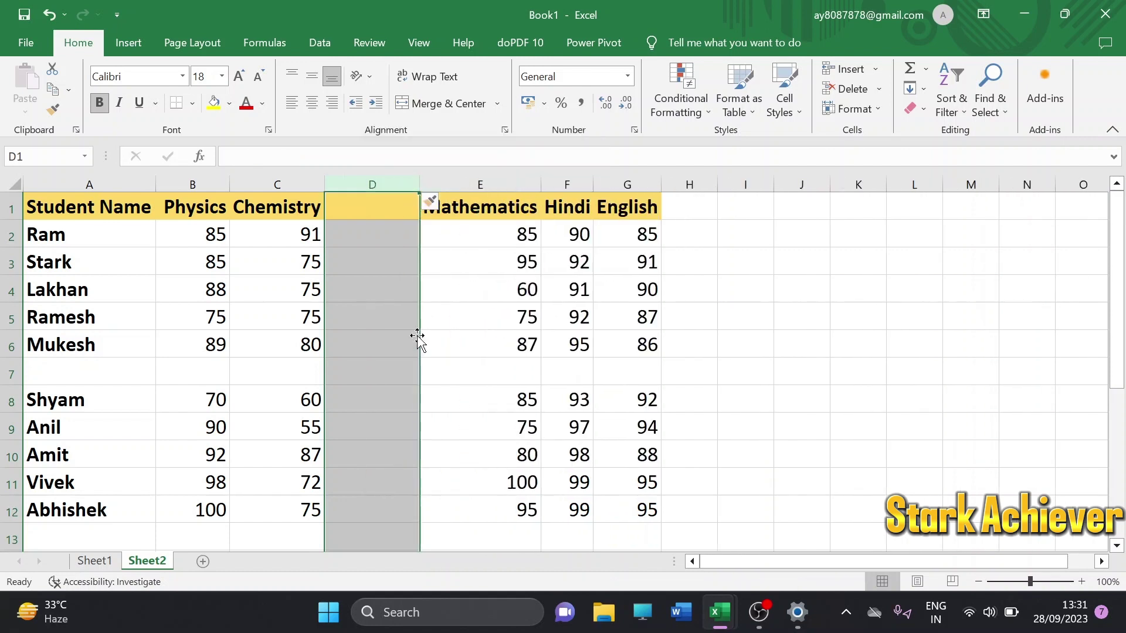
double_click(384, 207)
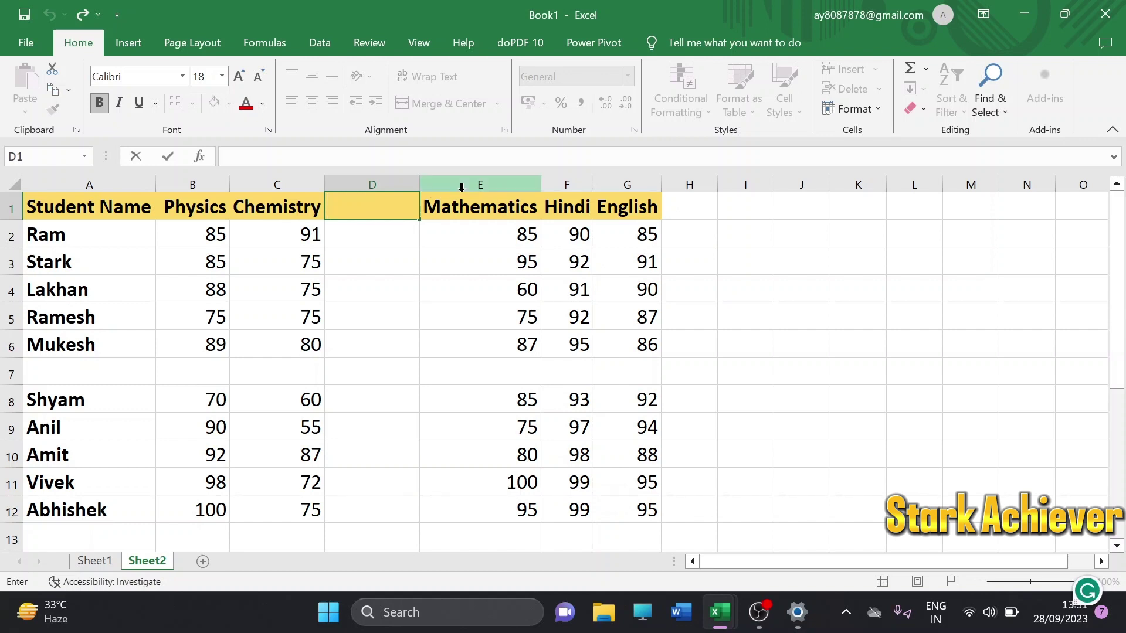
Step: Insert a blank column between the Mathematics and Hindi columns
left_click(574, 186)
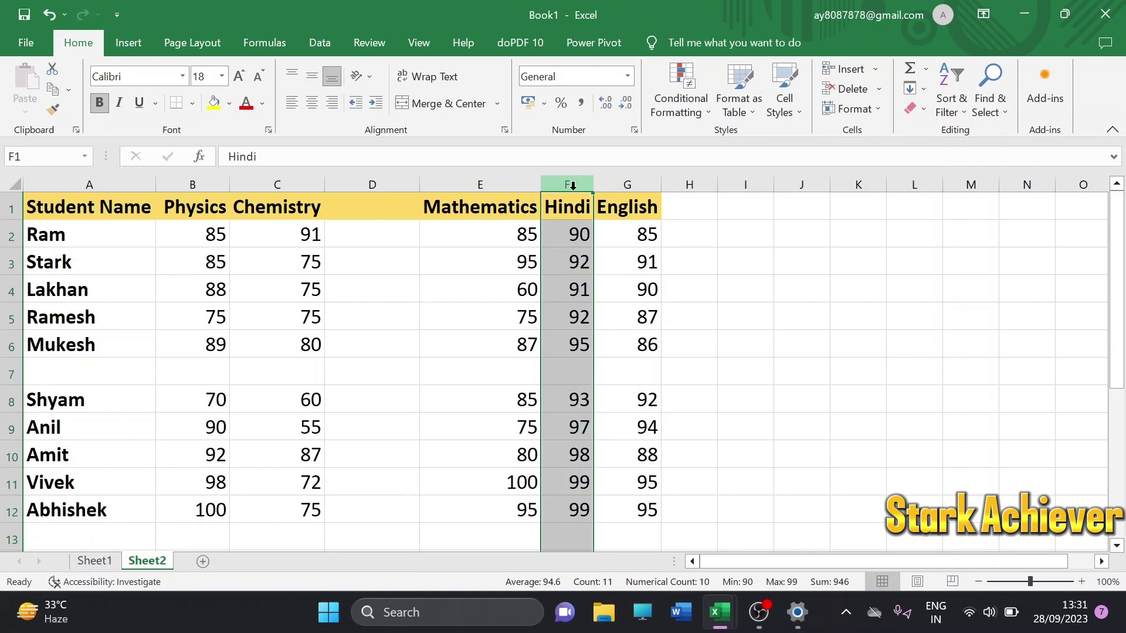
right_click(573, 187)
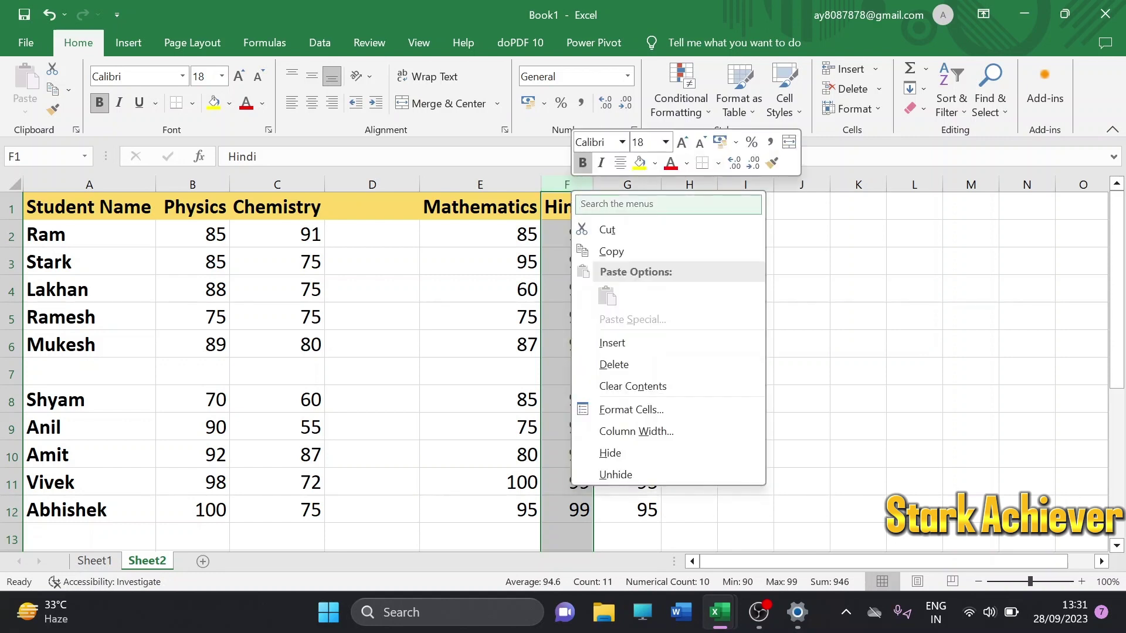
left_click(625, 335)
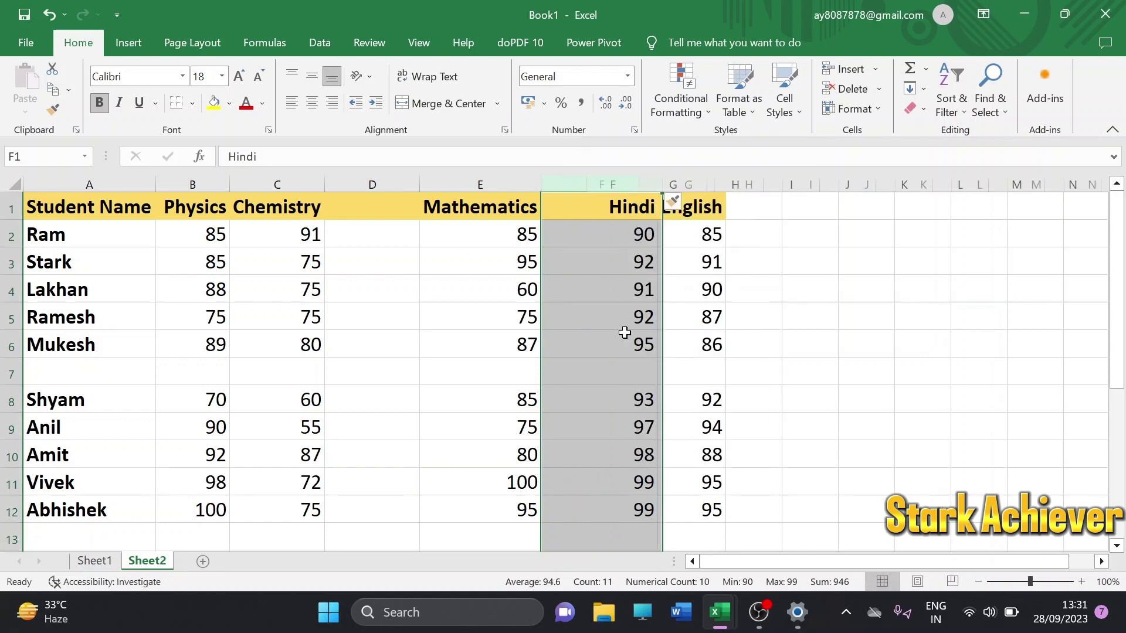
left_click(582, 206)
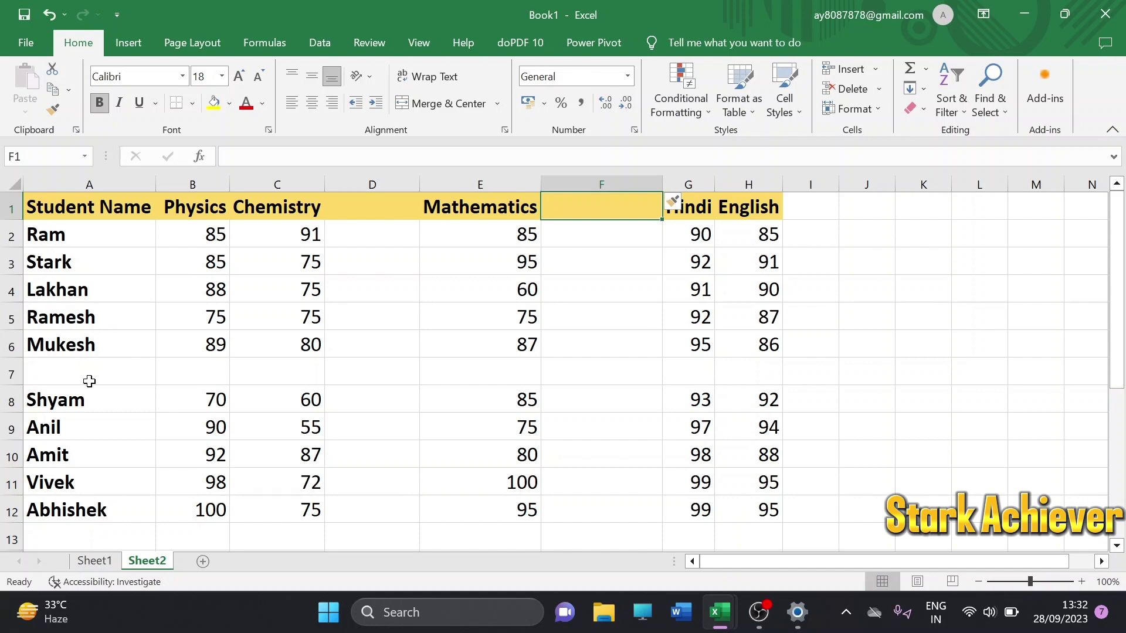
Step: Delete the blank row 7 from the student marks table
left_click(7, 377)
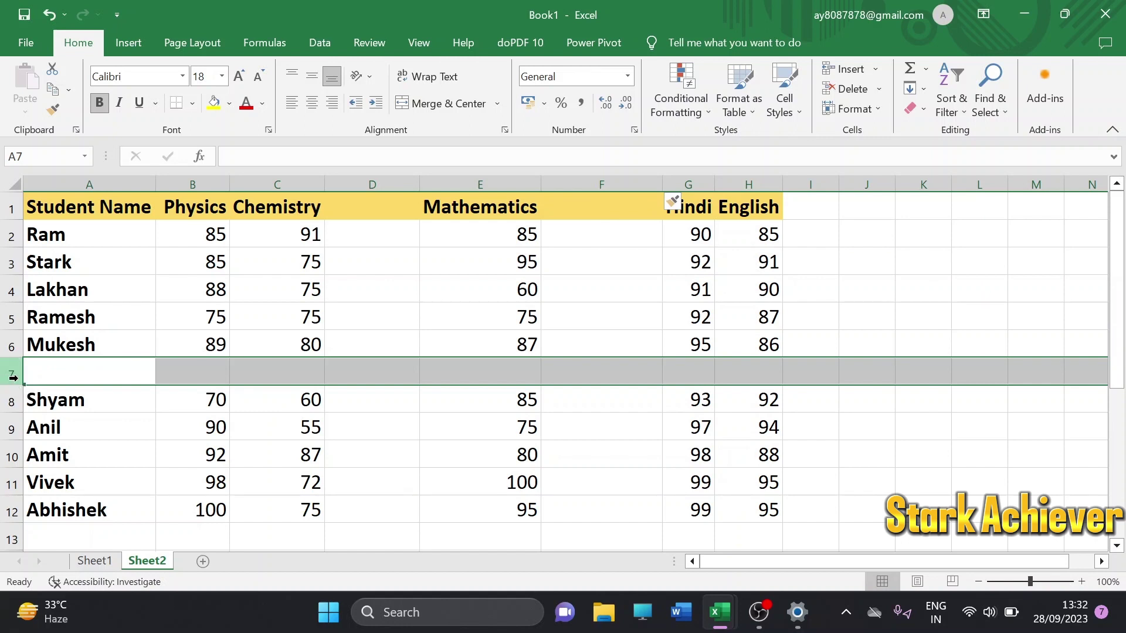
left_click(98, 348)
left_click(11, 374)
right_click(12, 374)
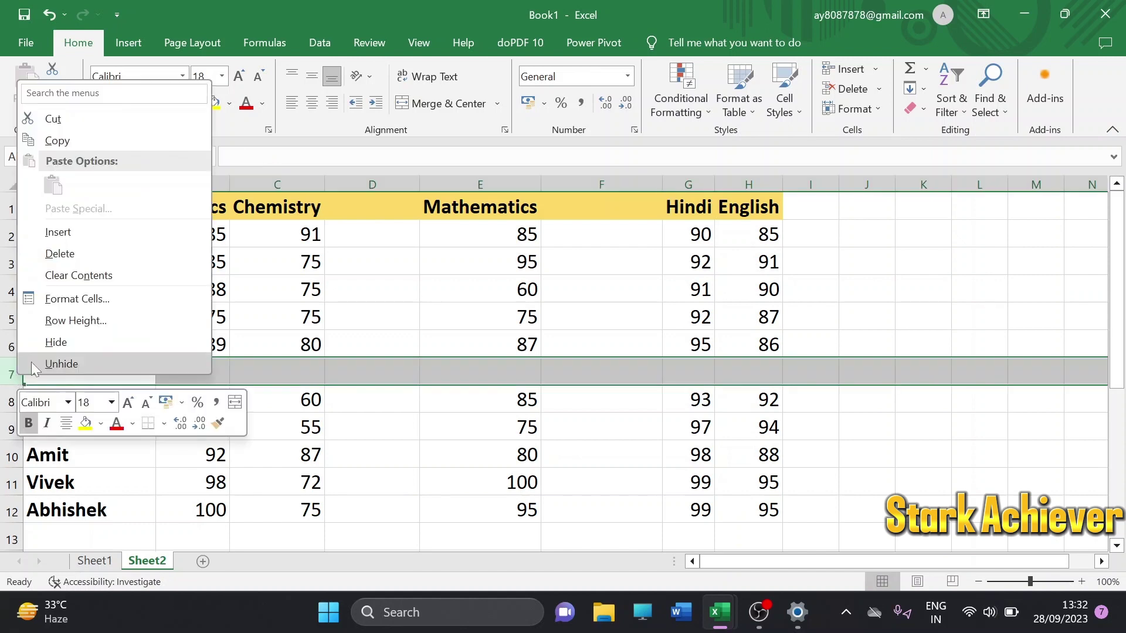
left_click(66, 254)
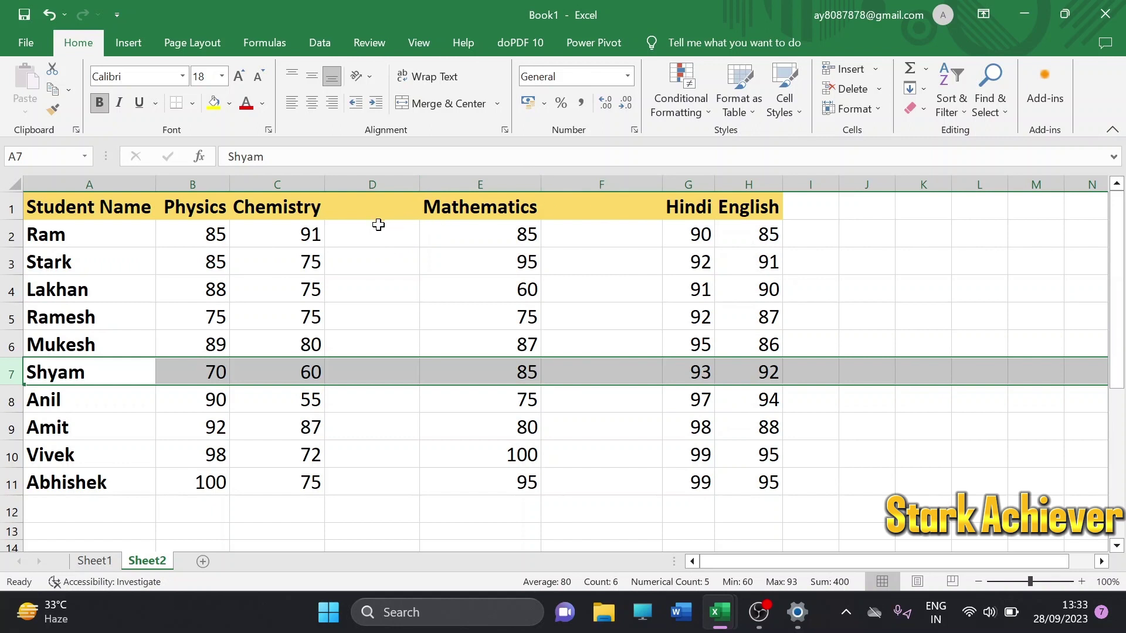
Step: Delete the blank column F between the Mathematics and Hindi columns
left_click(379, 186)
left_click(603, 186)
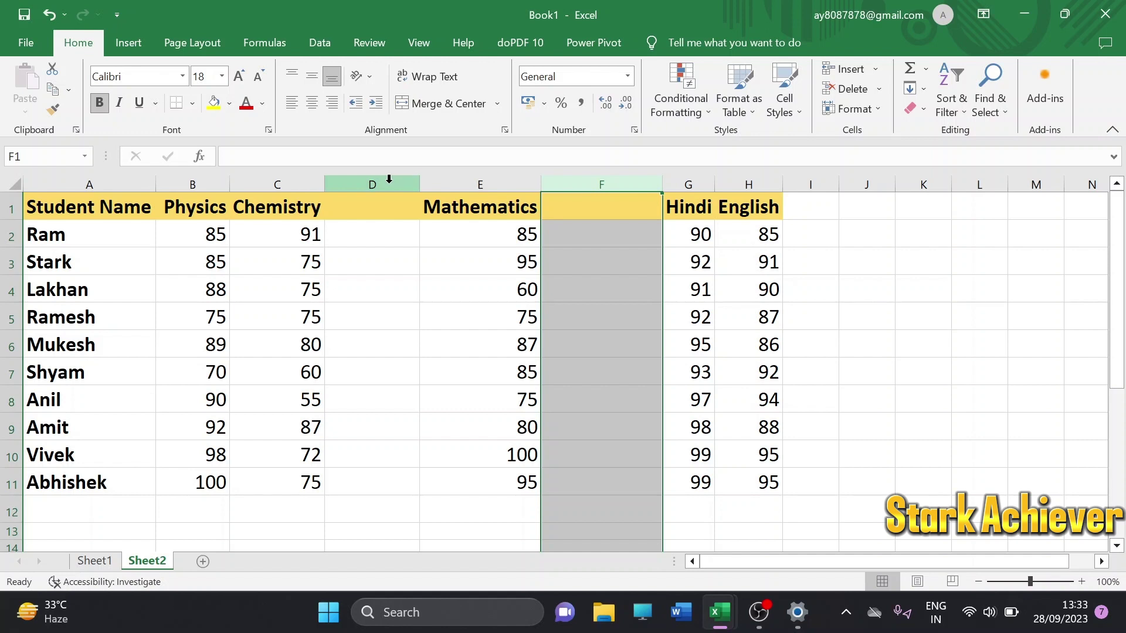
left_click(389, 182)
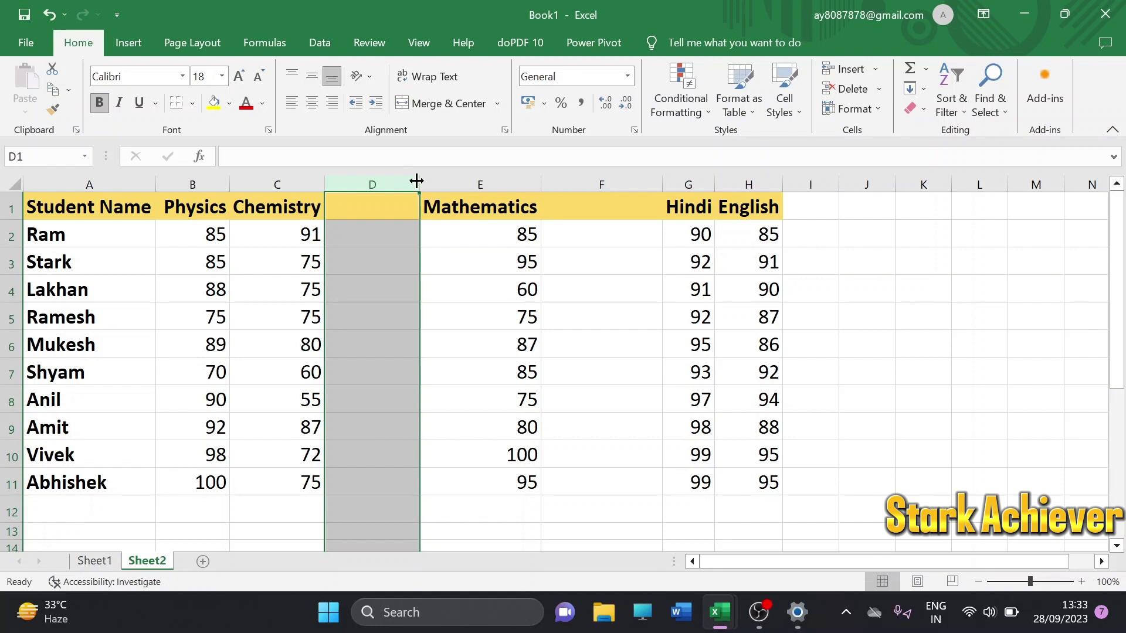
left_click(619, 185)
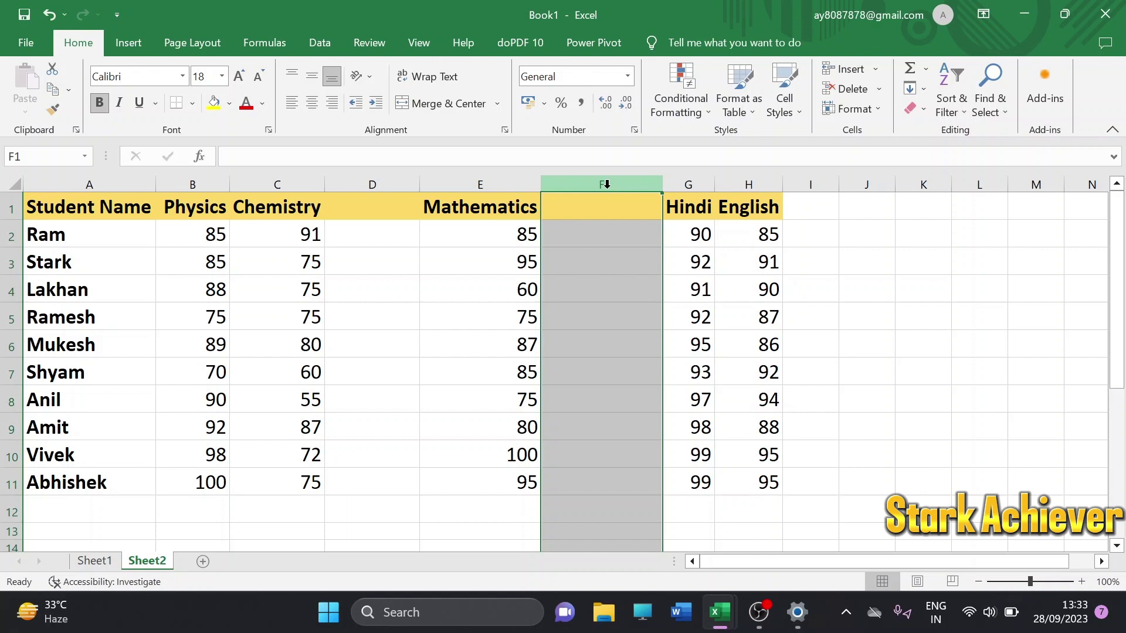
right_click(608, 185)
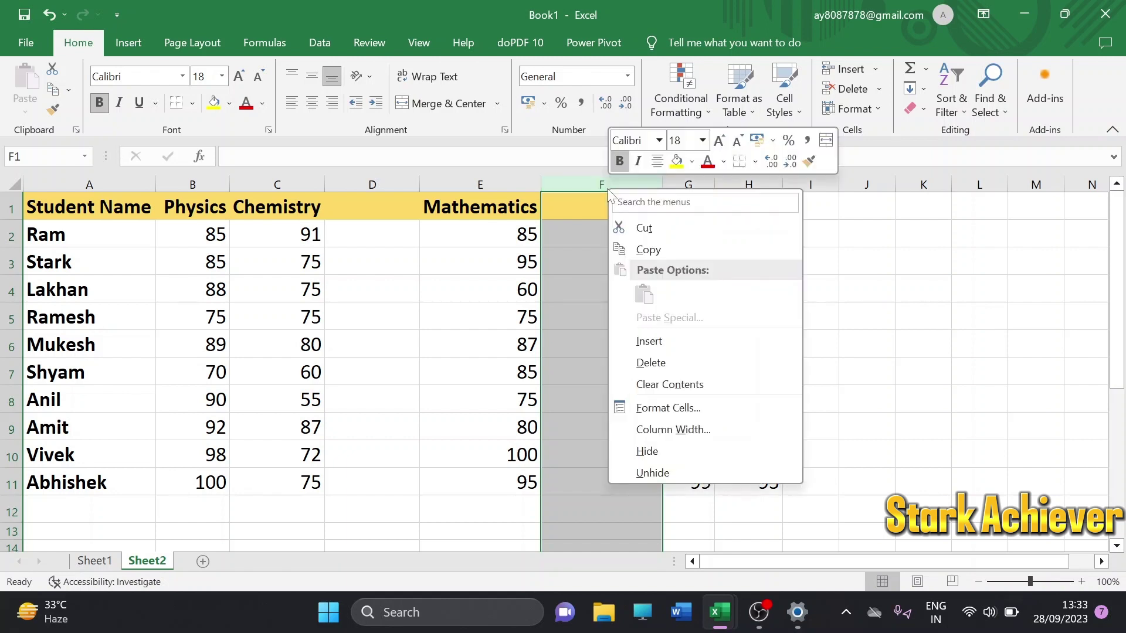
left_click(660, 364)
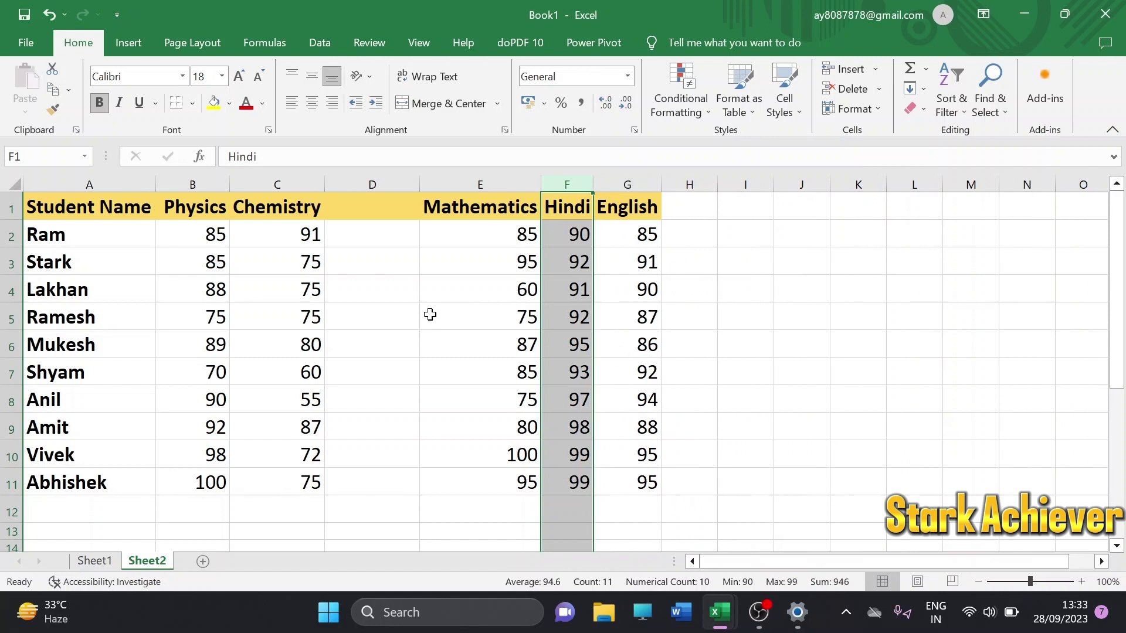
left_click(431, 315)
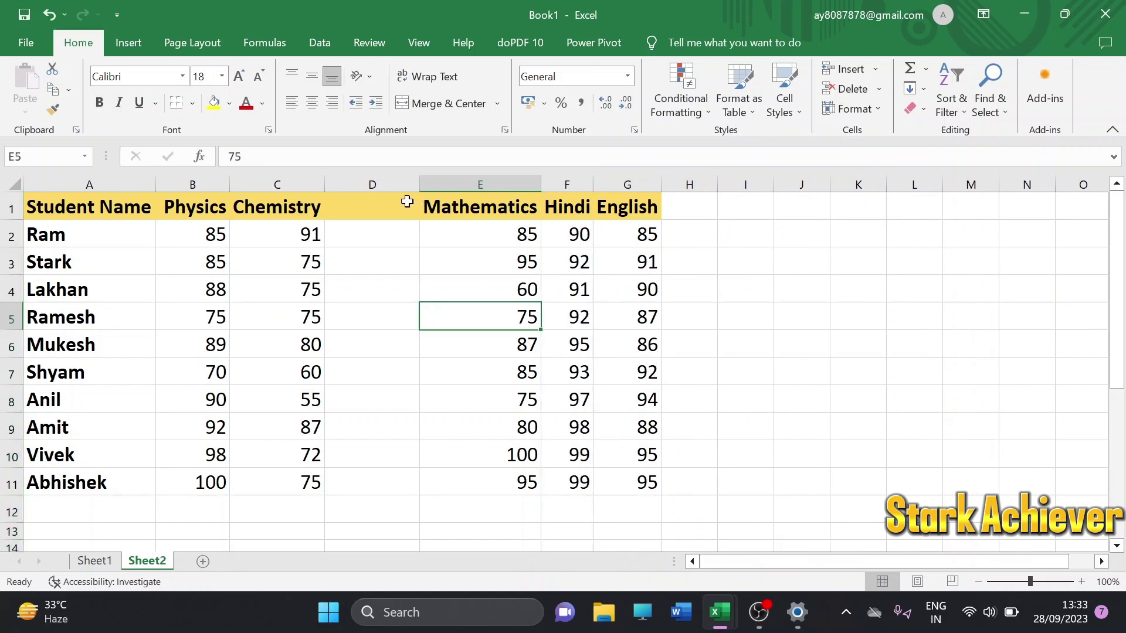
Step: Delete the blank column D between the Chemistry and Mathematics columns
left_click(380, 184)
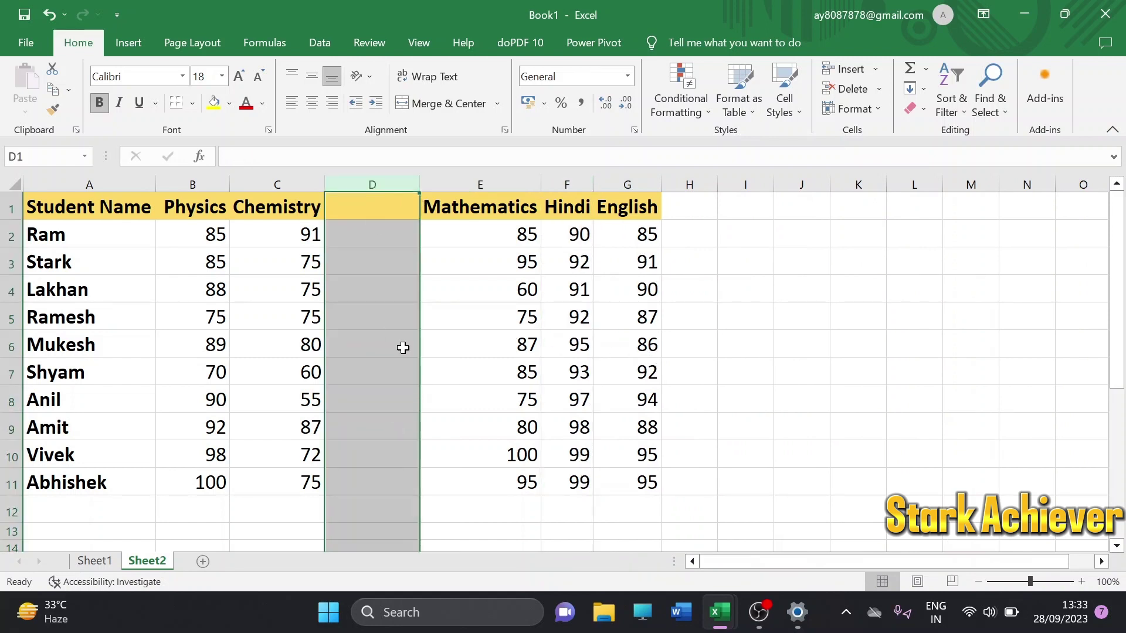
left_click(462, 347)
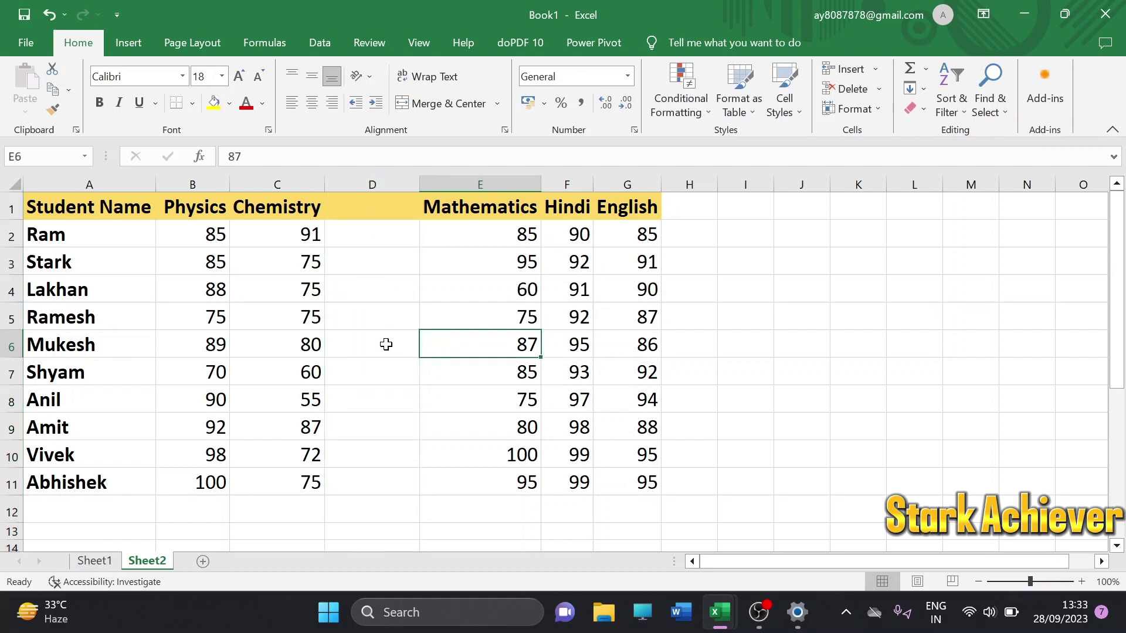
left_click(378, 183)
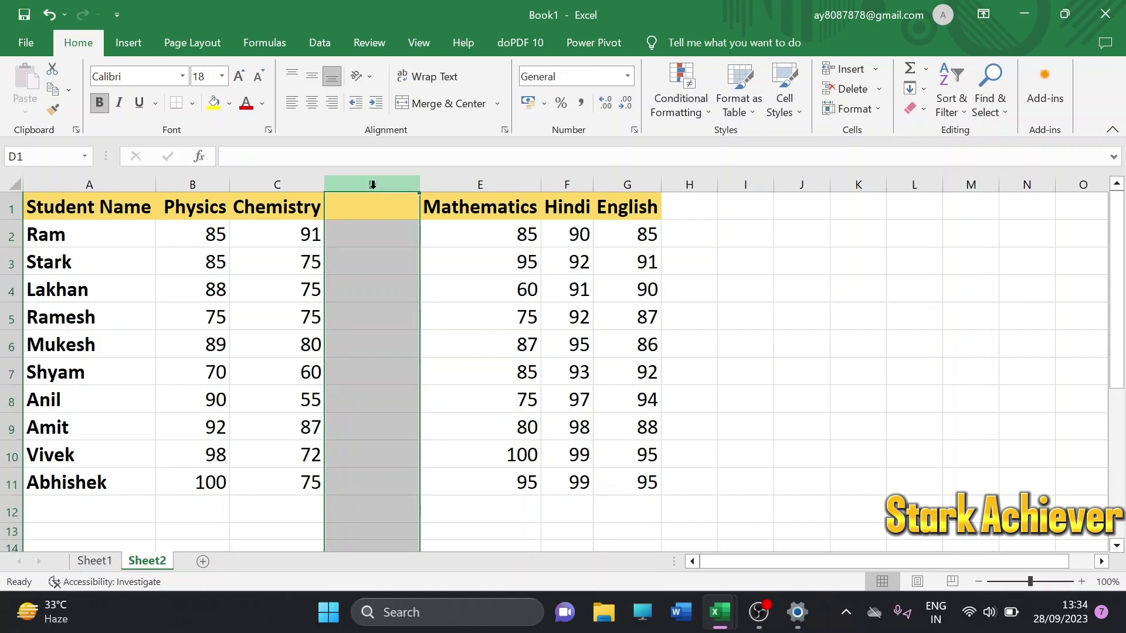
right_click(376, 194)
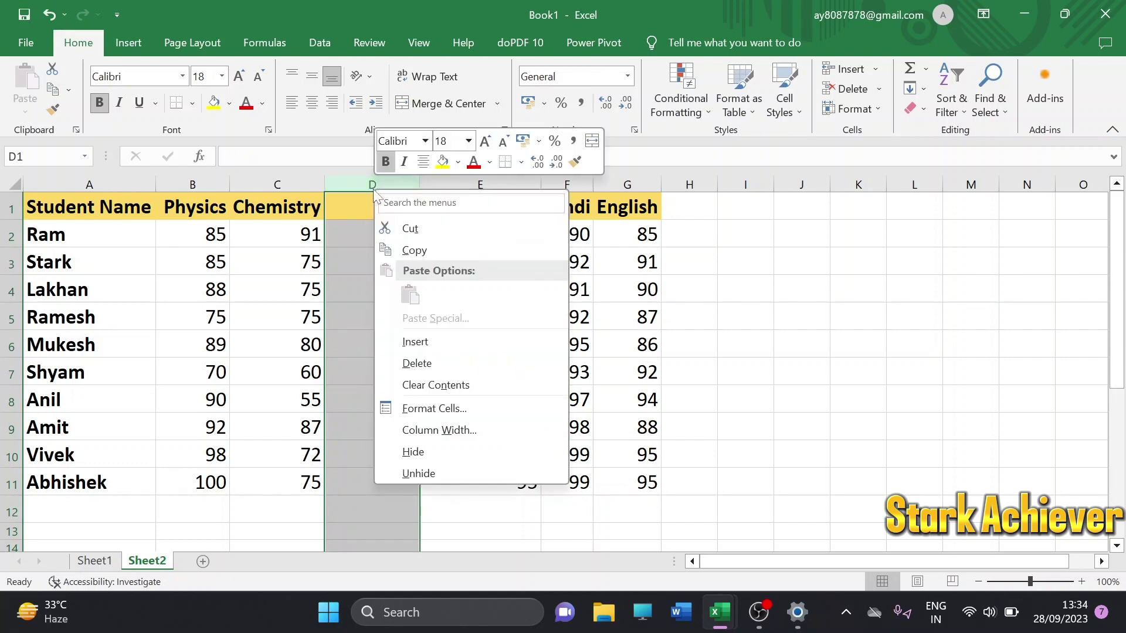
left_click(431, 365)
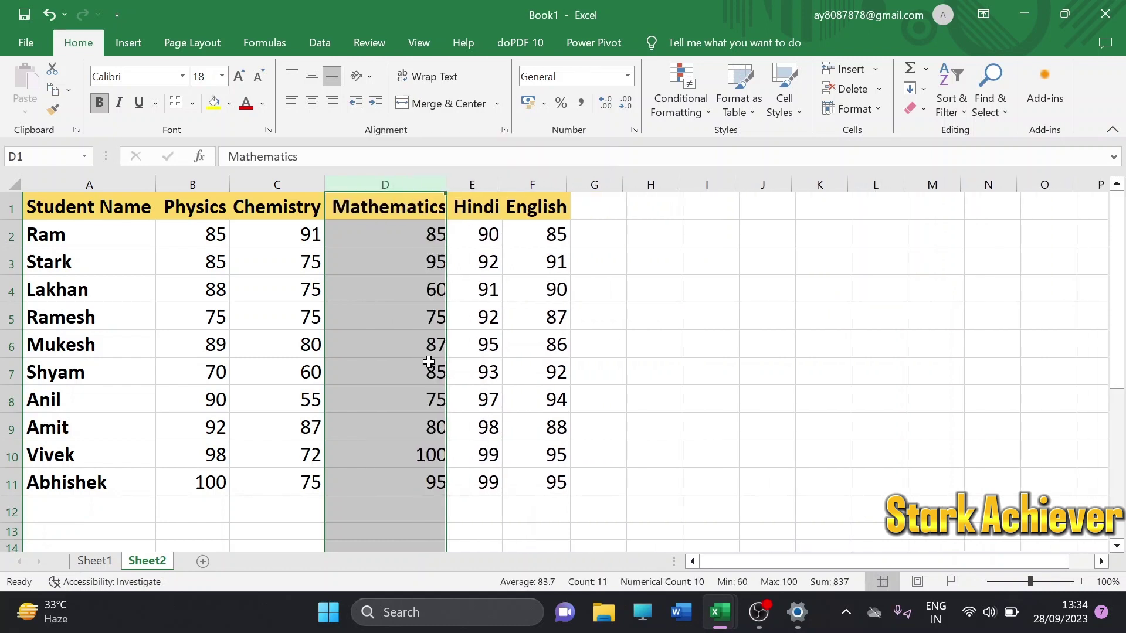
left_click(619, 266)
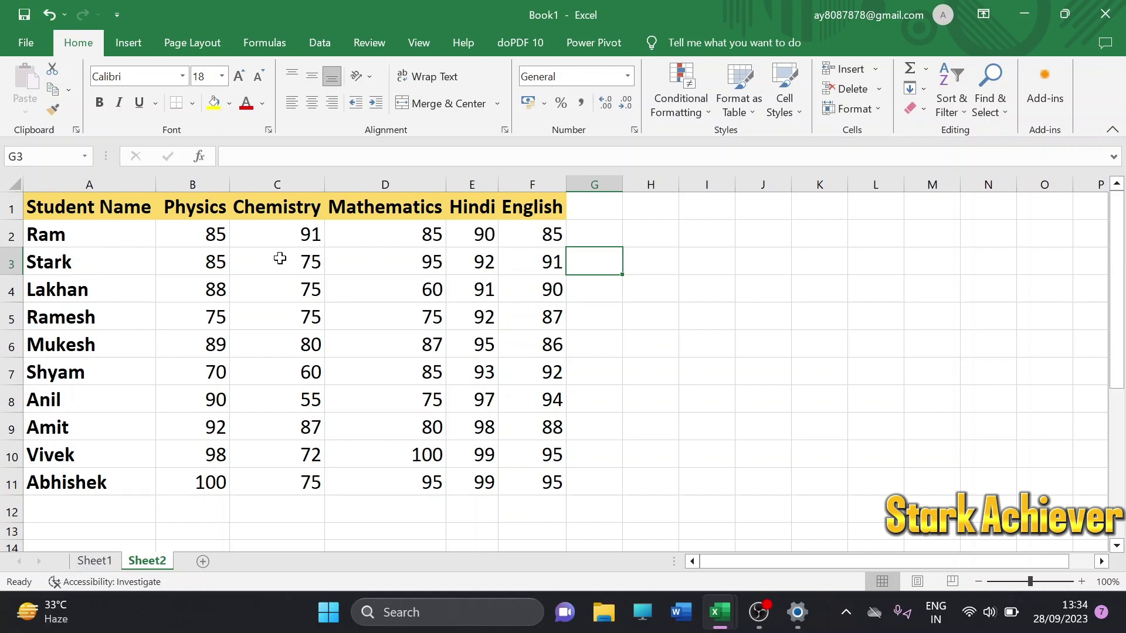
Step: Hide row 3 of the student marks table
left_click(8, 266)
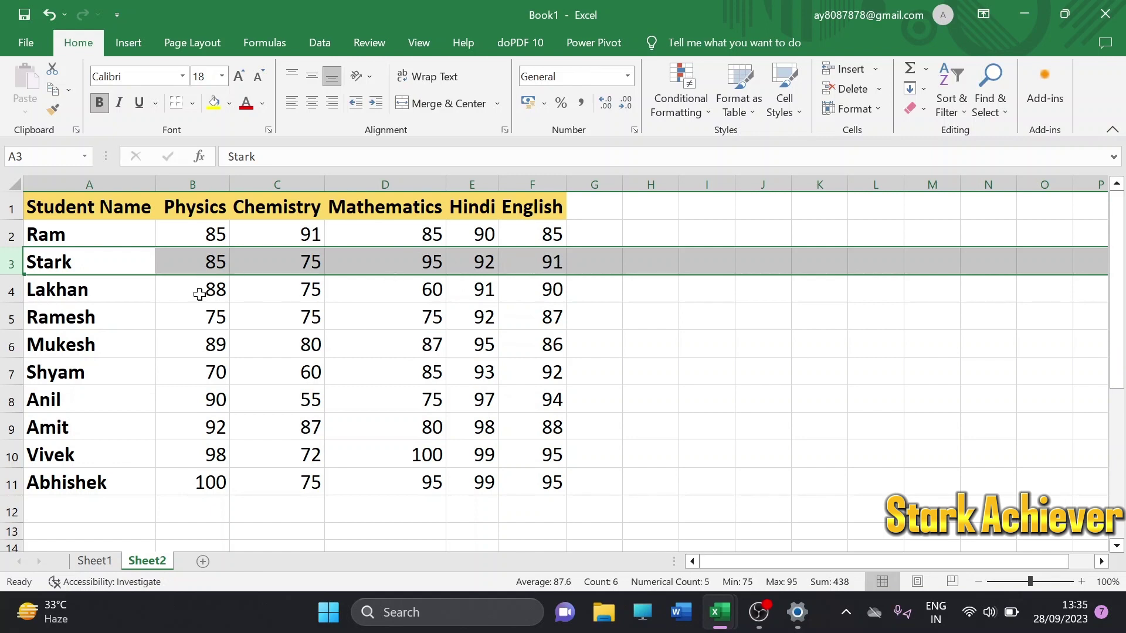
left_click(137, 337)
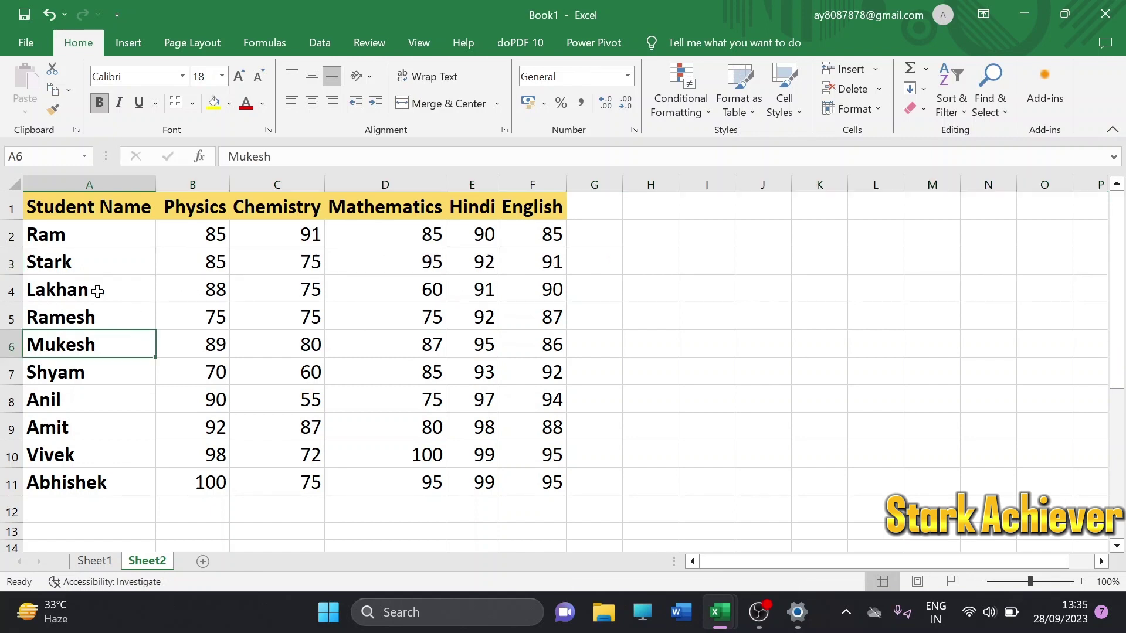
left_click(10, 265)
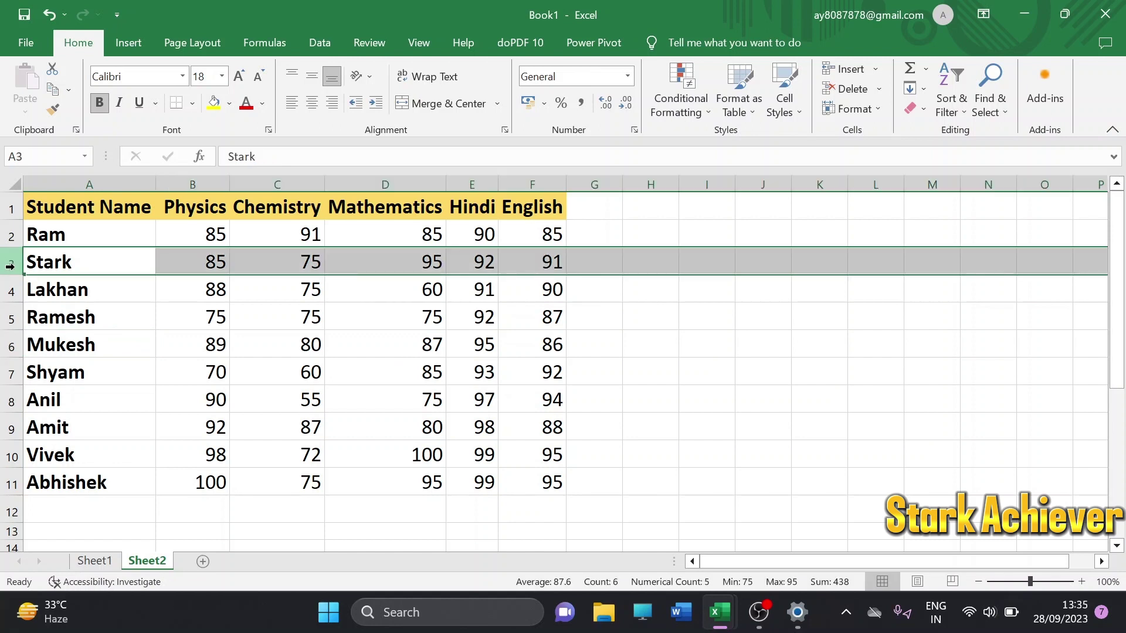
right_click(13, 271)
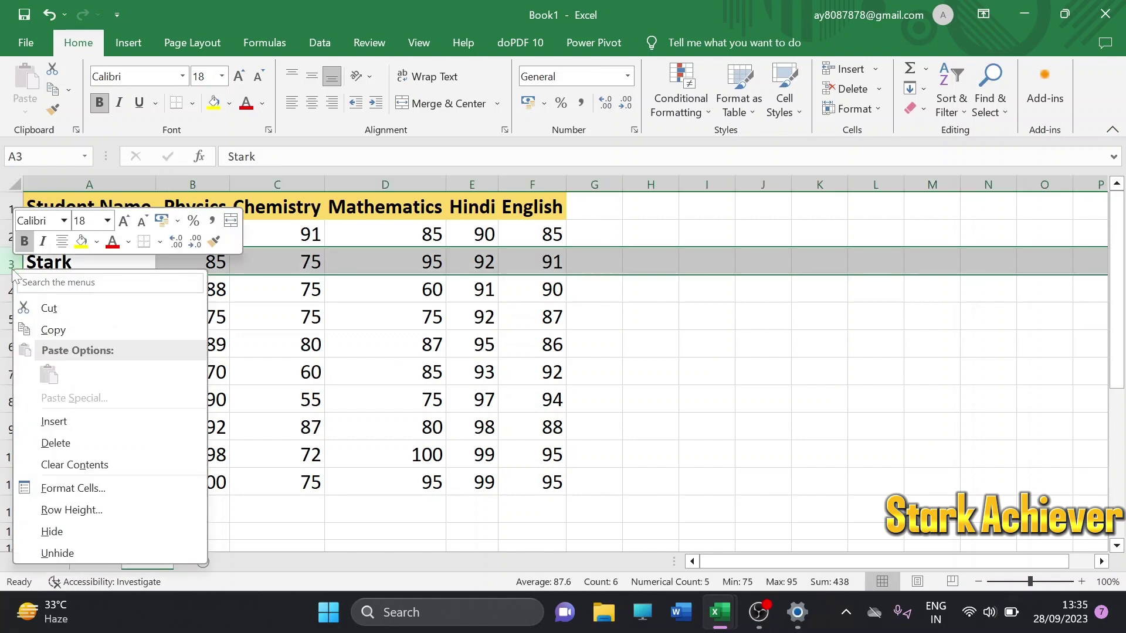
left_click(66, 529)
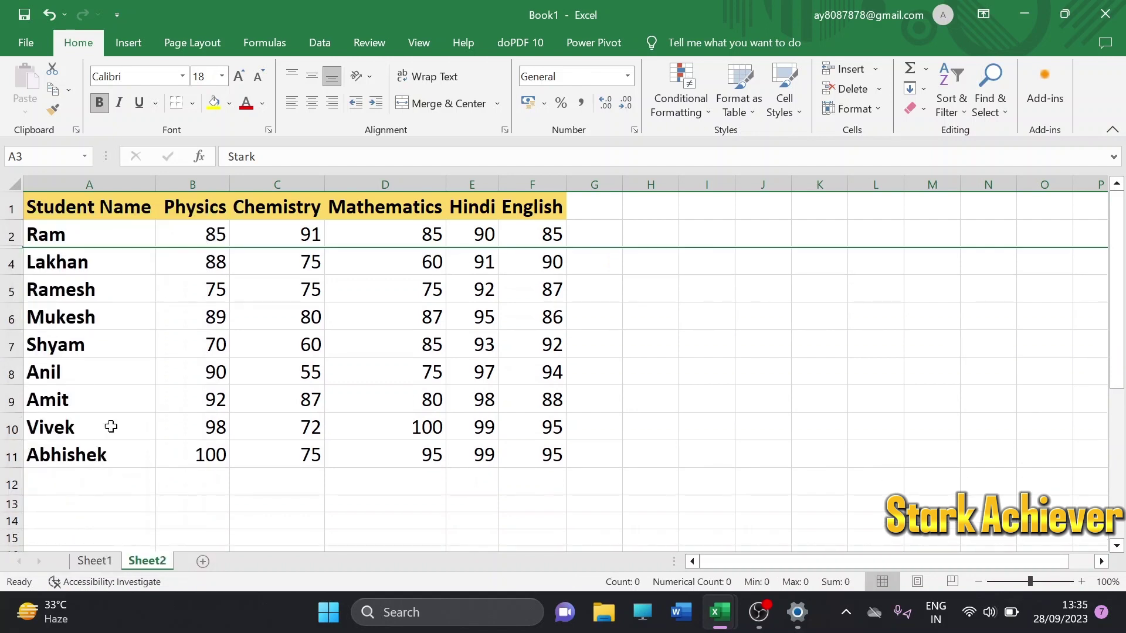
left_click(105, 284)
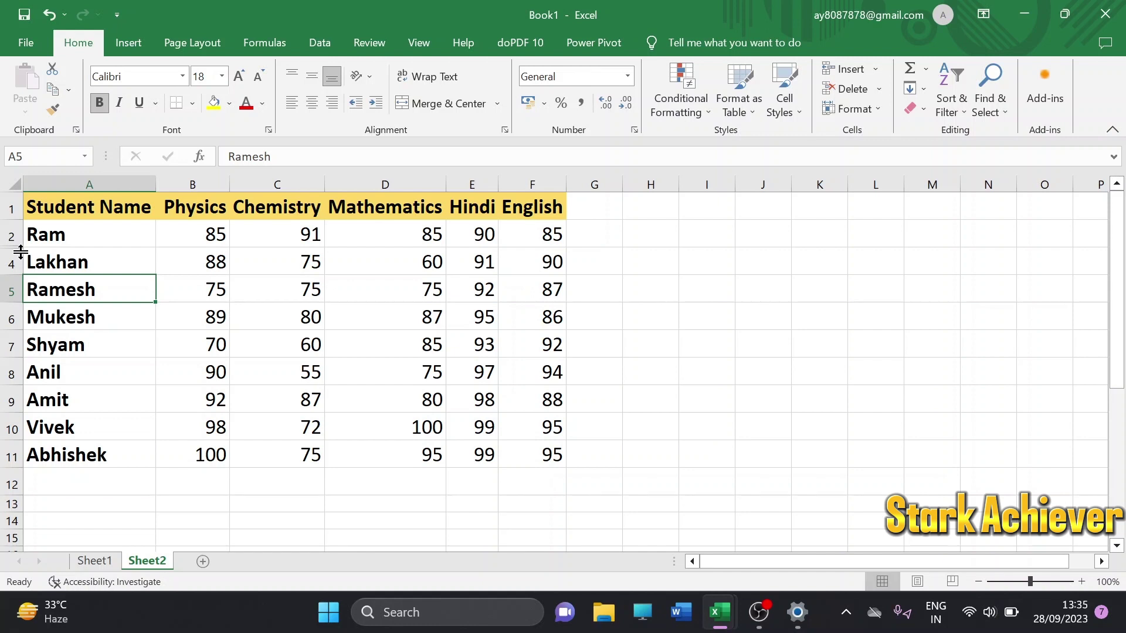
Step: Unhide the hidden row 3 between rows 2 and 4 of the marks table
left_click(330, 364)
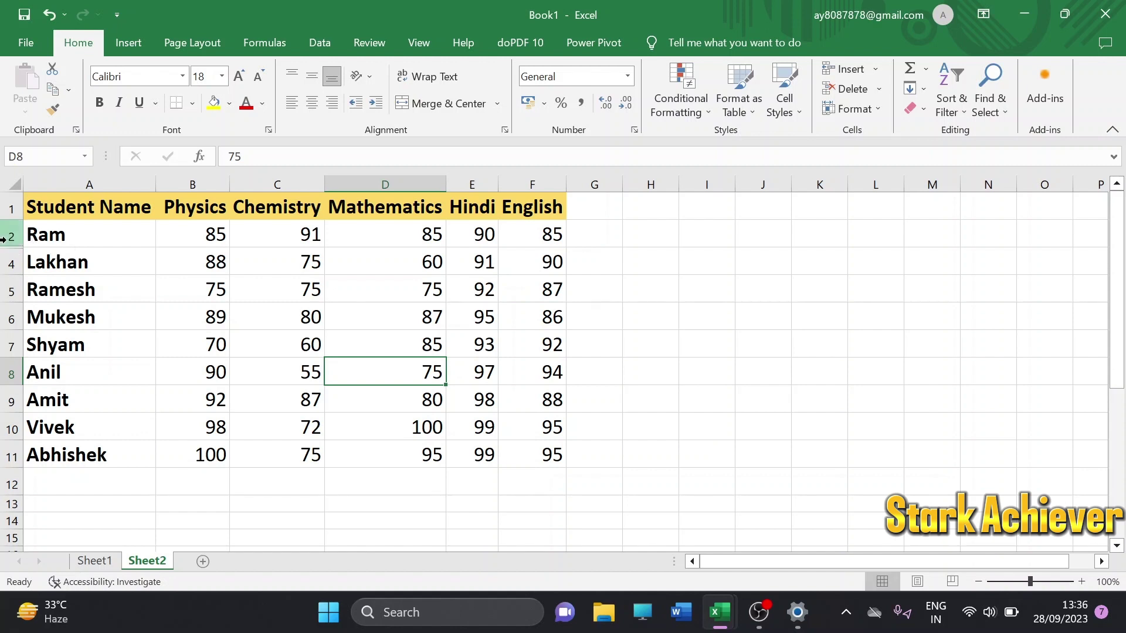
left_click_drag(6, 241, 3, 264)
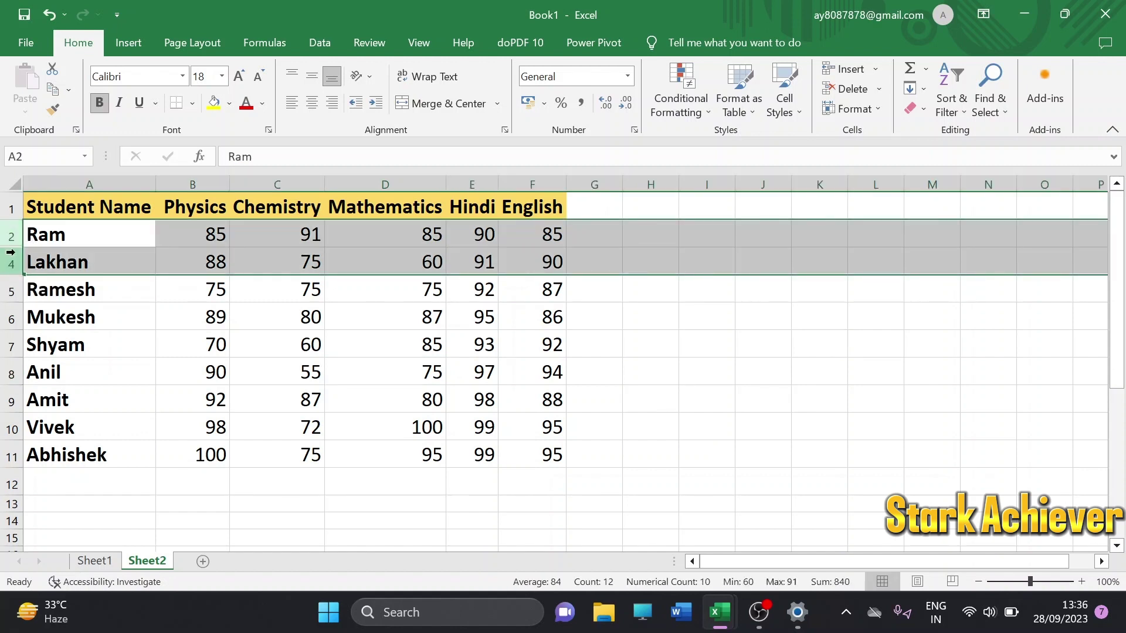
right_click(15, 251)
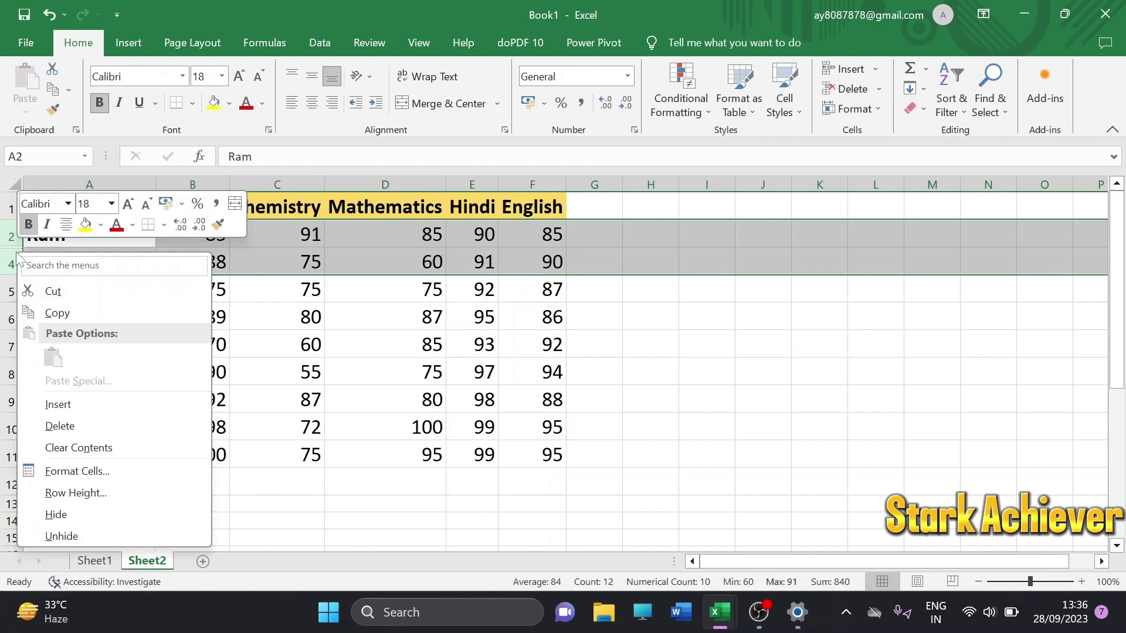
left_click(62, 537)
left_click(116, 322)
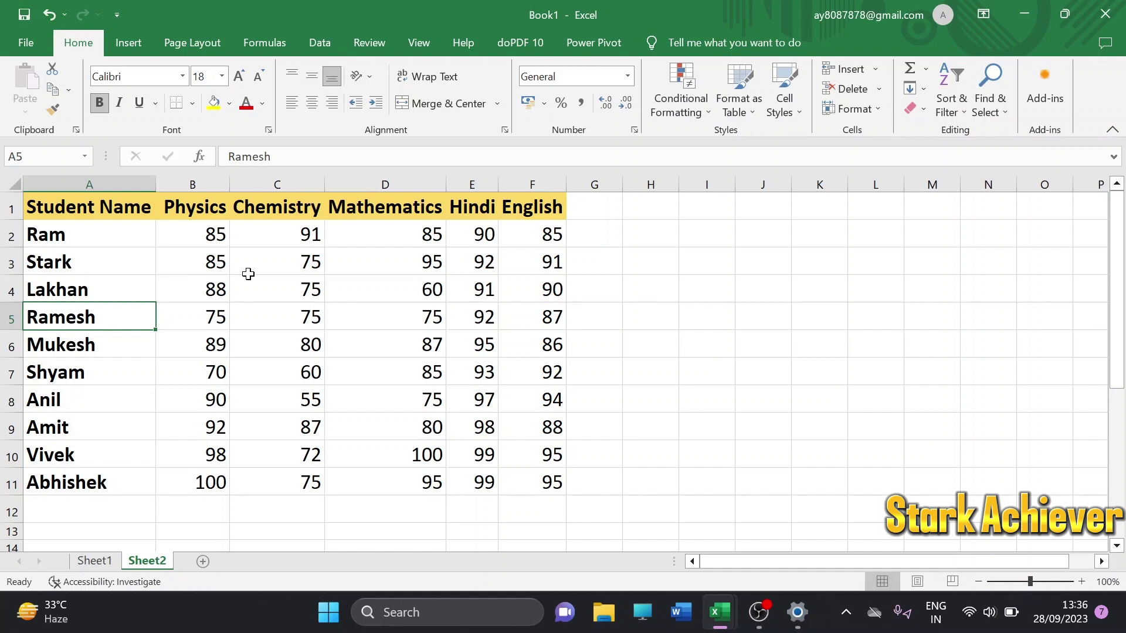
left_click(192, 287)
left_click(283, 269)
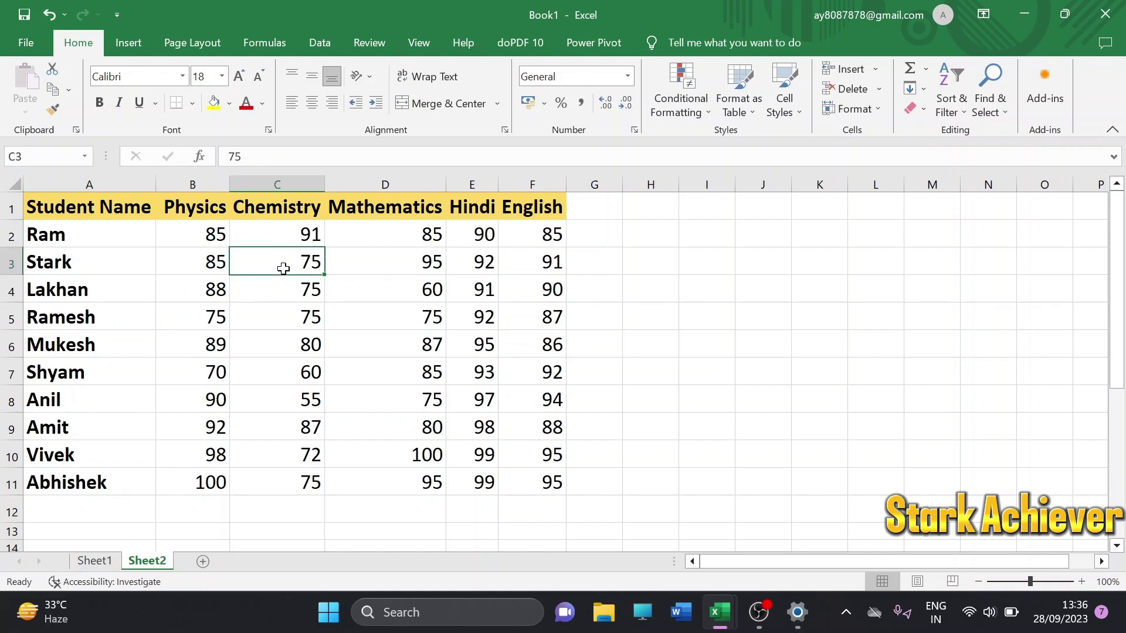
Step: Hide the Hindi column E in the student marks table
left_click(474, 184)
left_click(405, 267)
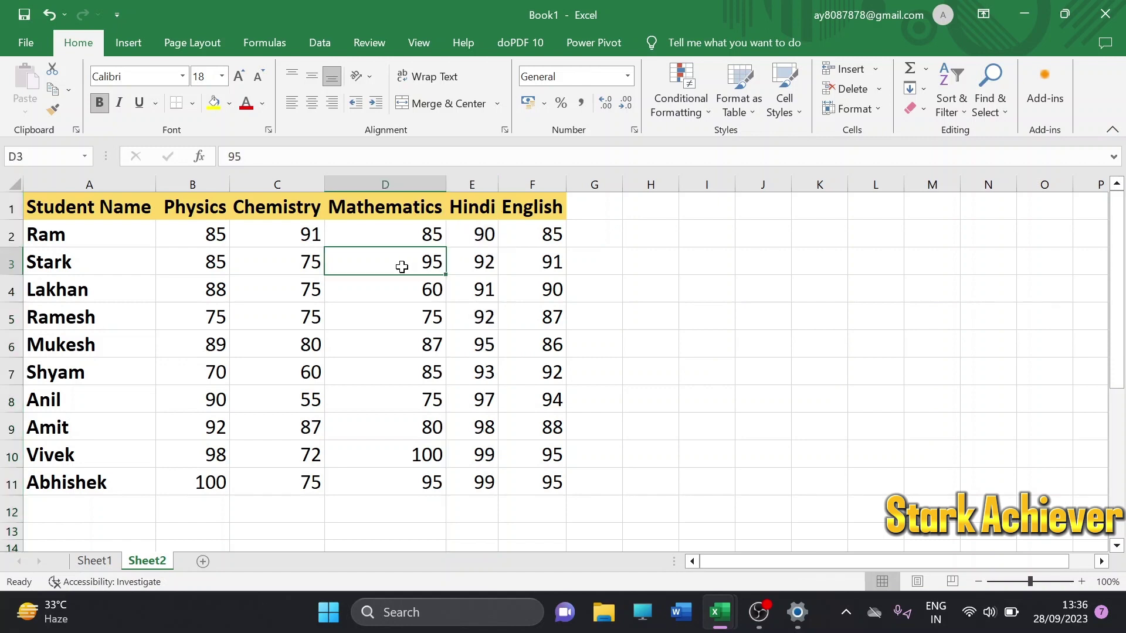
left_click(474, 185)
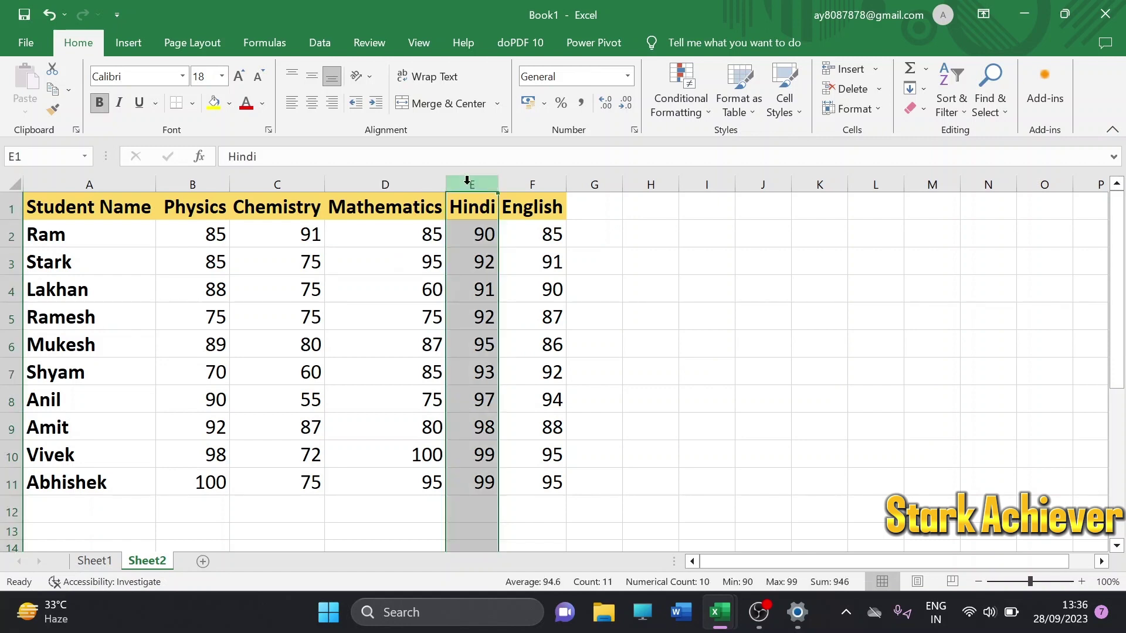
right_click(472, 185)
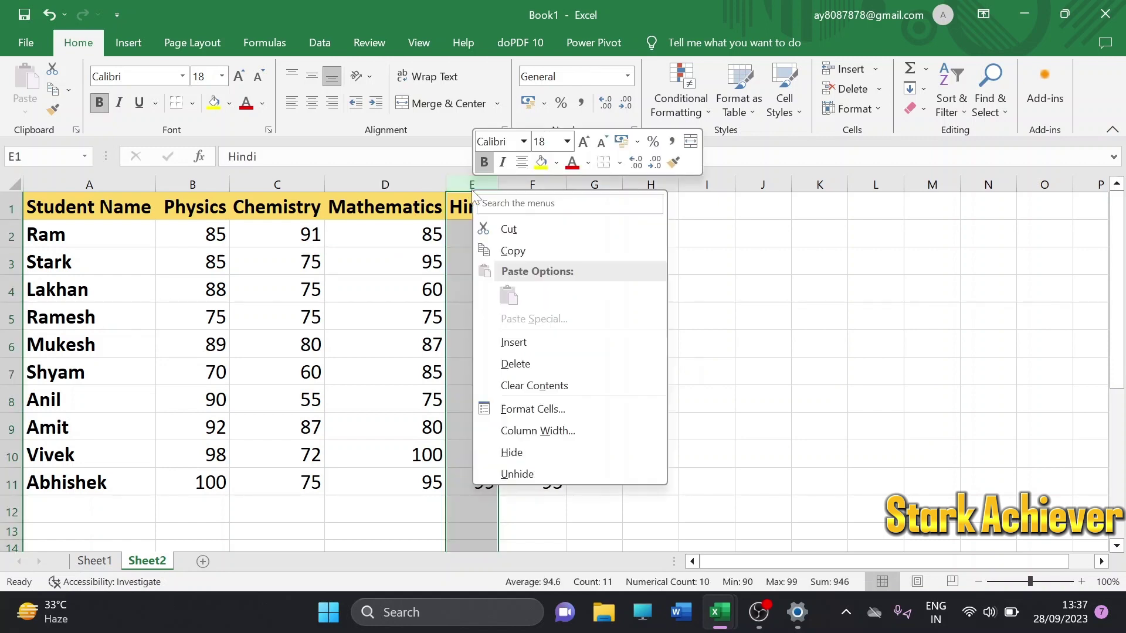
left_click(523, 461)
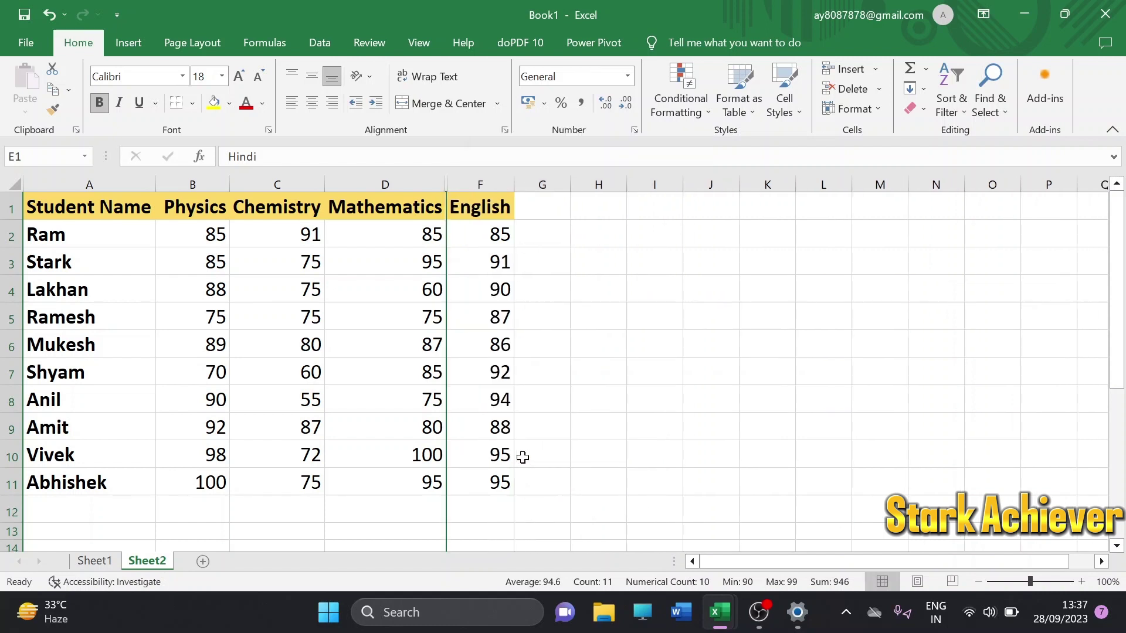
left_click(596, 352)
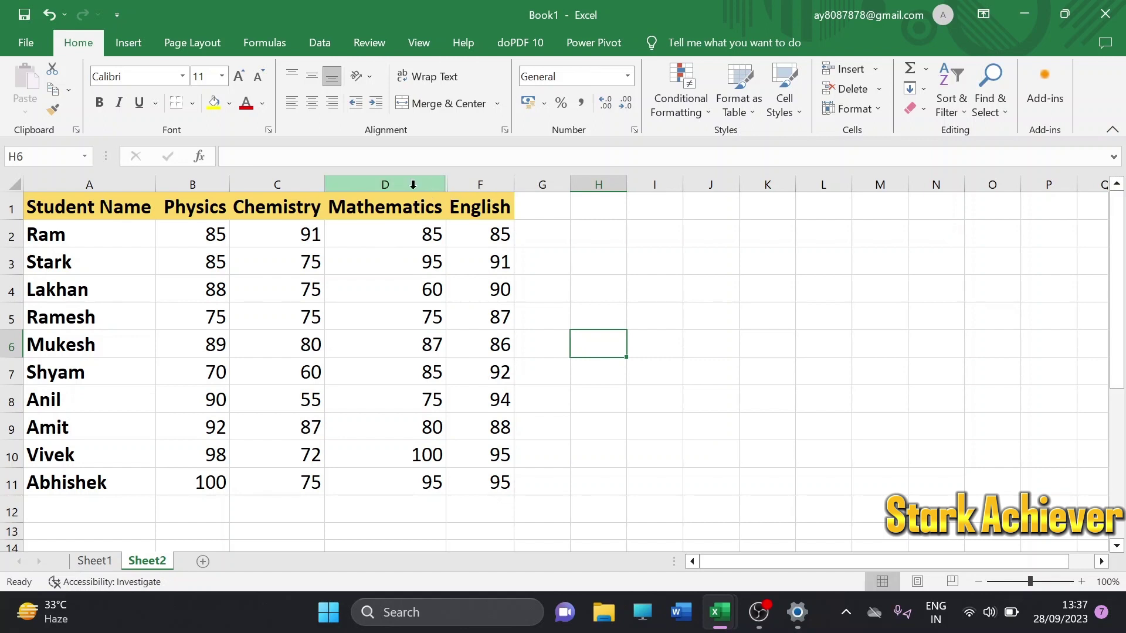
Step: Unhide the hidden Hindi column between the Mathematics and English columns
left_click_drag(417, 184, 468, 192)
right_click(469, 192)
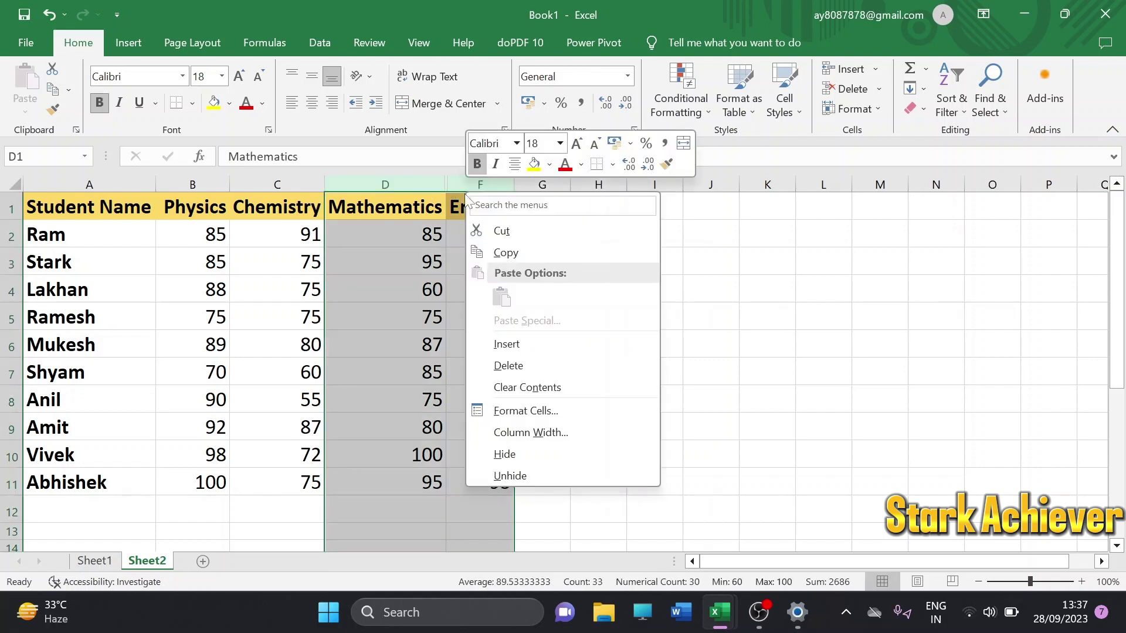
left_click(508, 476)
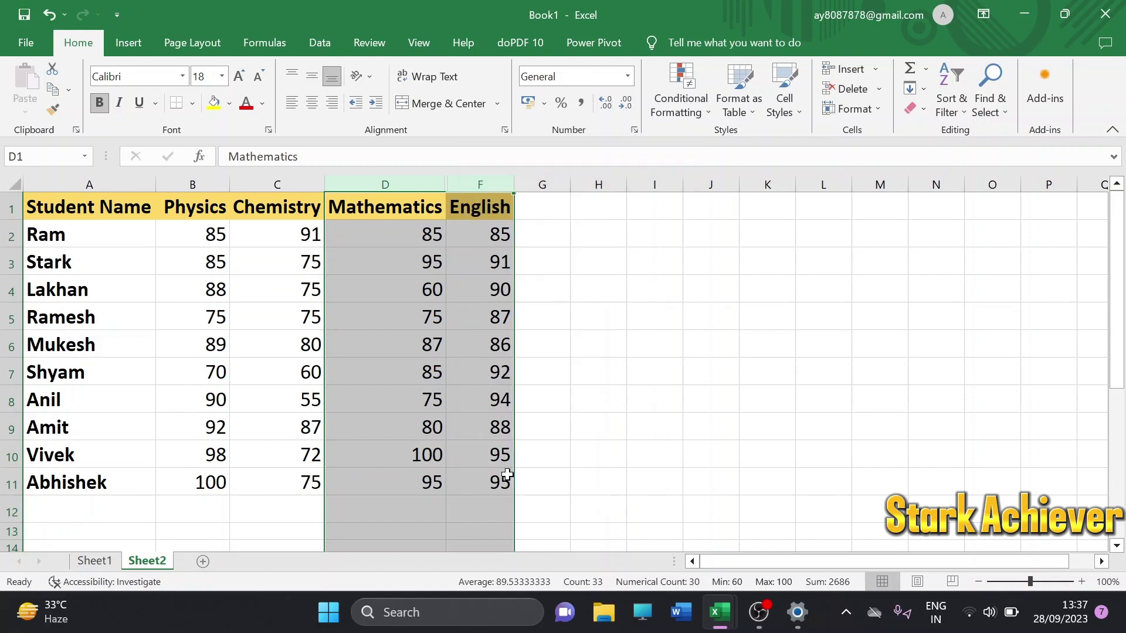
left_click(625, 348)
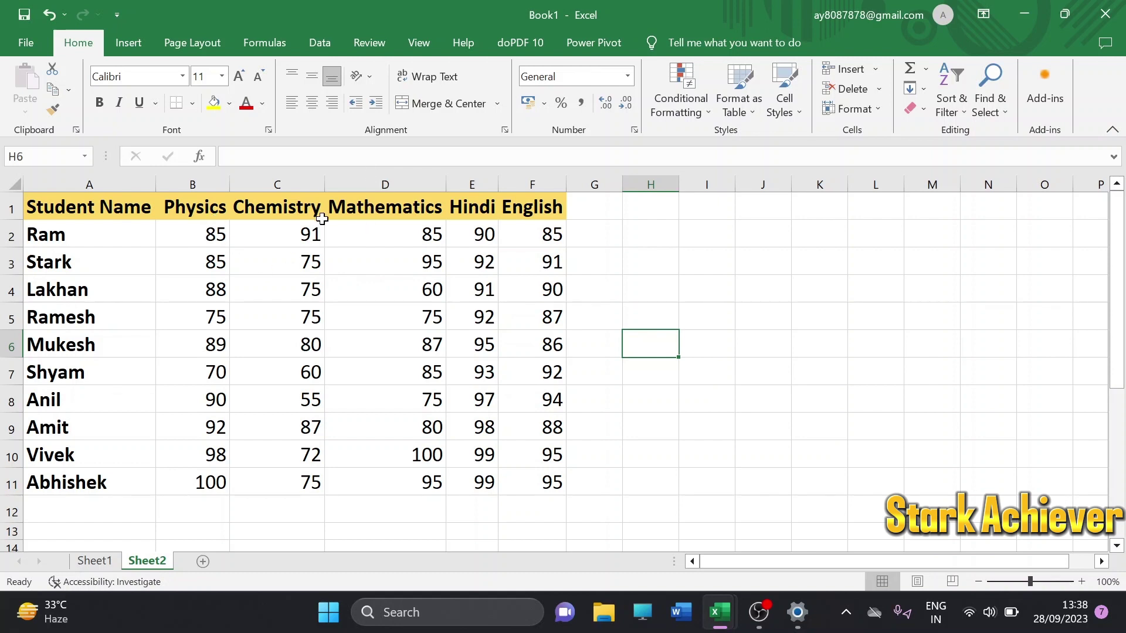
Step: Narrow the Chemistry and Mathematics columns to less than the width of their headings
left_click_drag(323, 181, 305, 181)
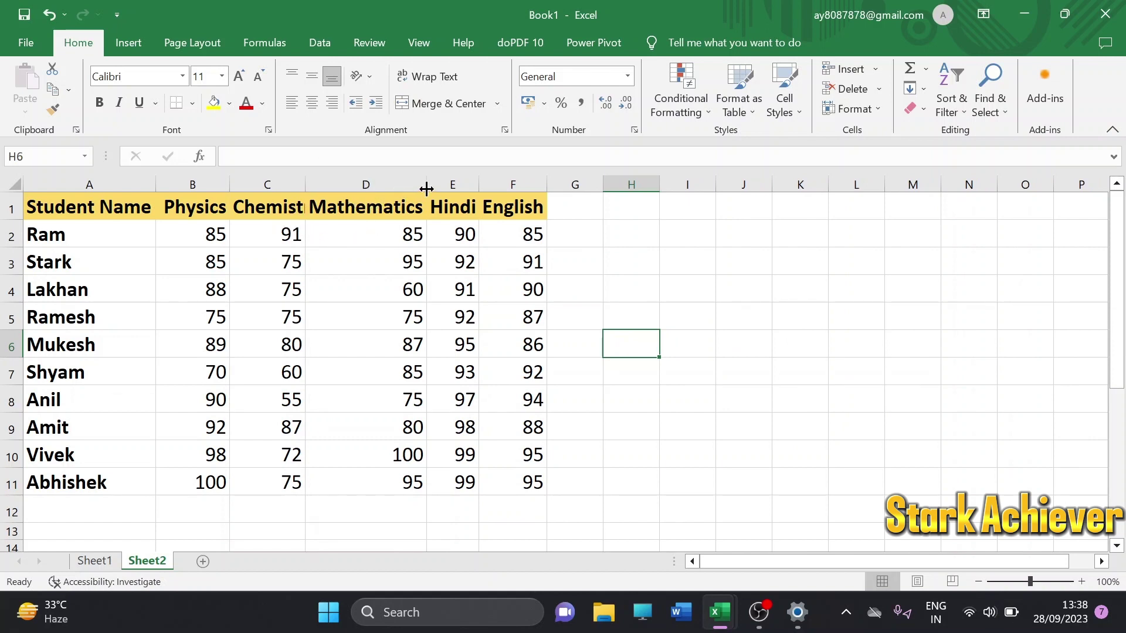
left_click_drag(426, 184, 387, 190)
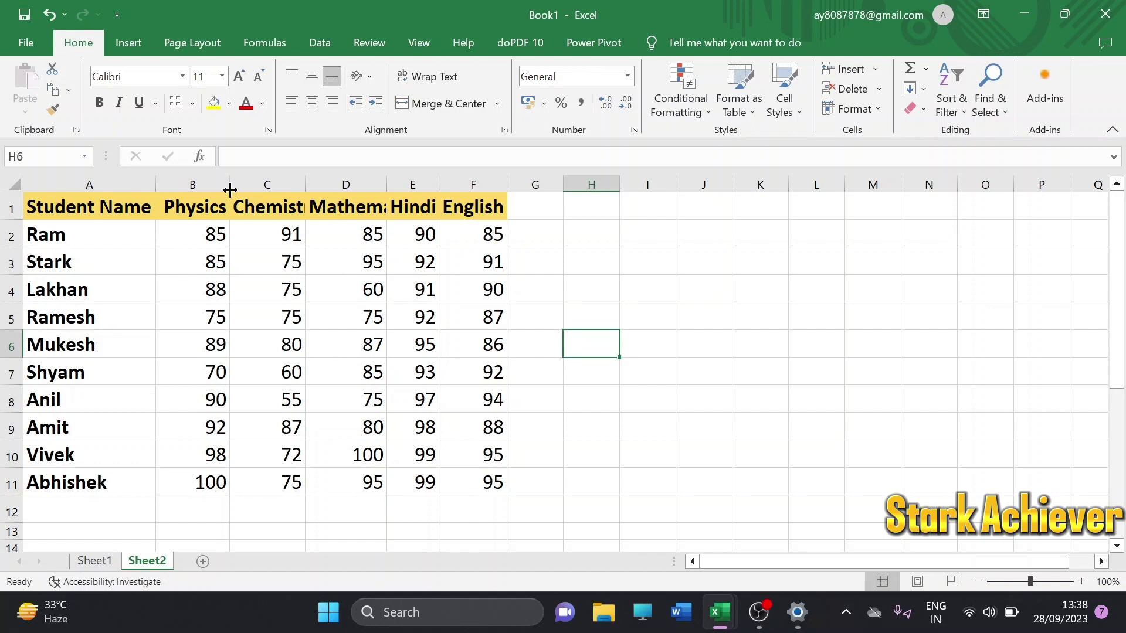
Step: Widen the Physics, Chemistry and Mathematics columns so that their headings fit completely
left_click_drag(230, 190, 230, 189)
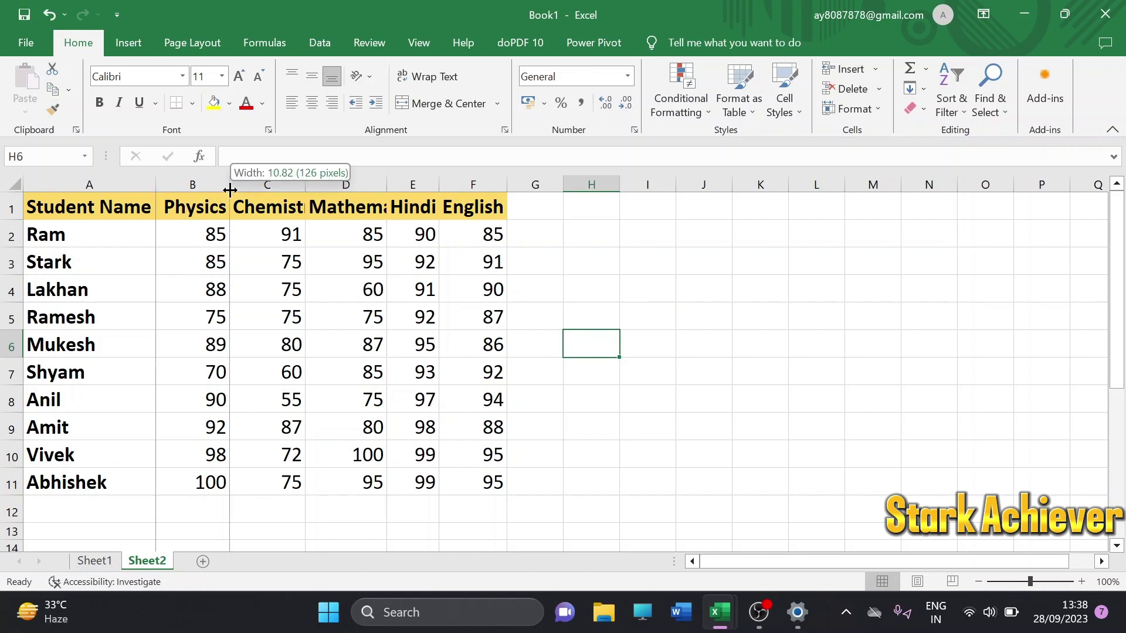
left_click_drag(230, 189, 250, 189)
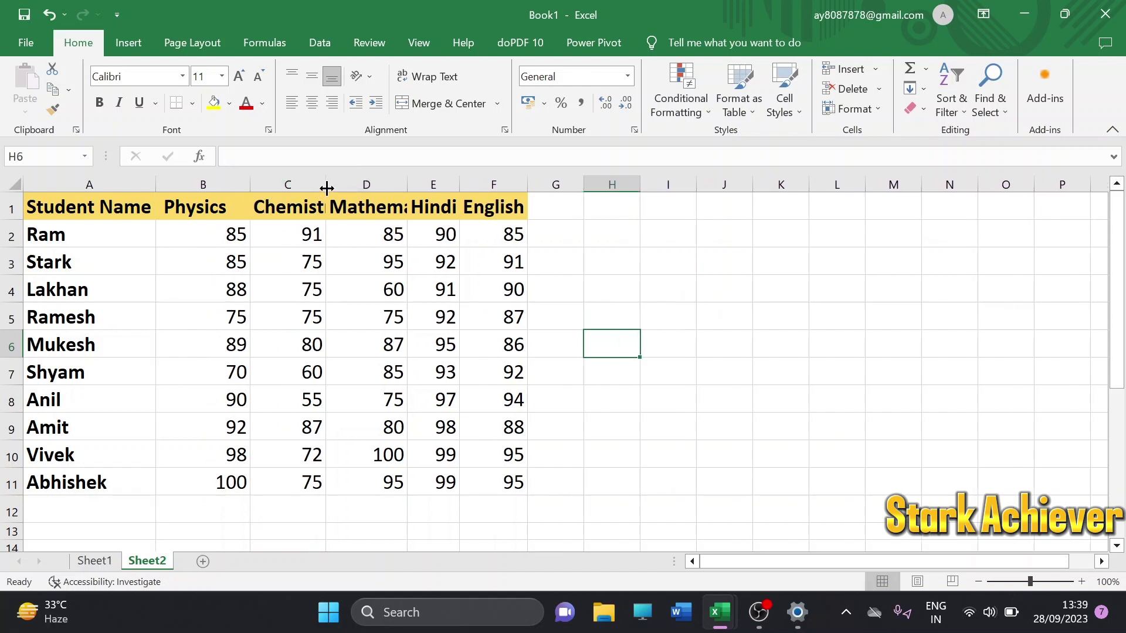
left_click_drag(326, 188, 352, 188)
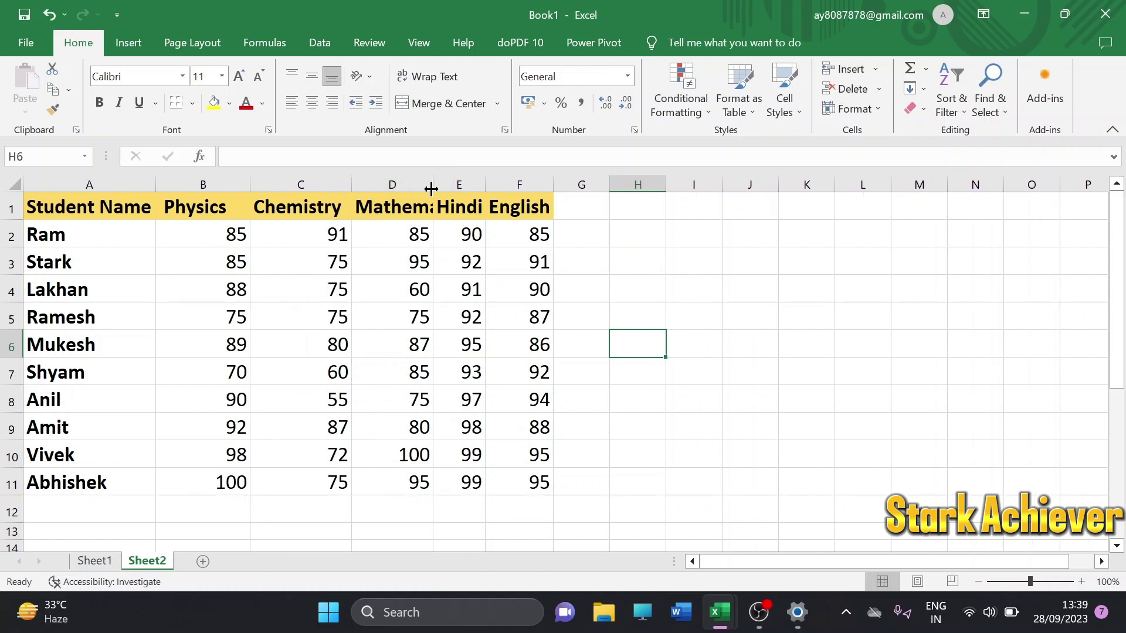
left_click_drag(433, 186, 472, 185)
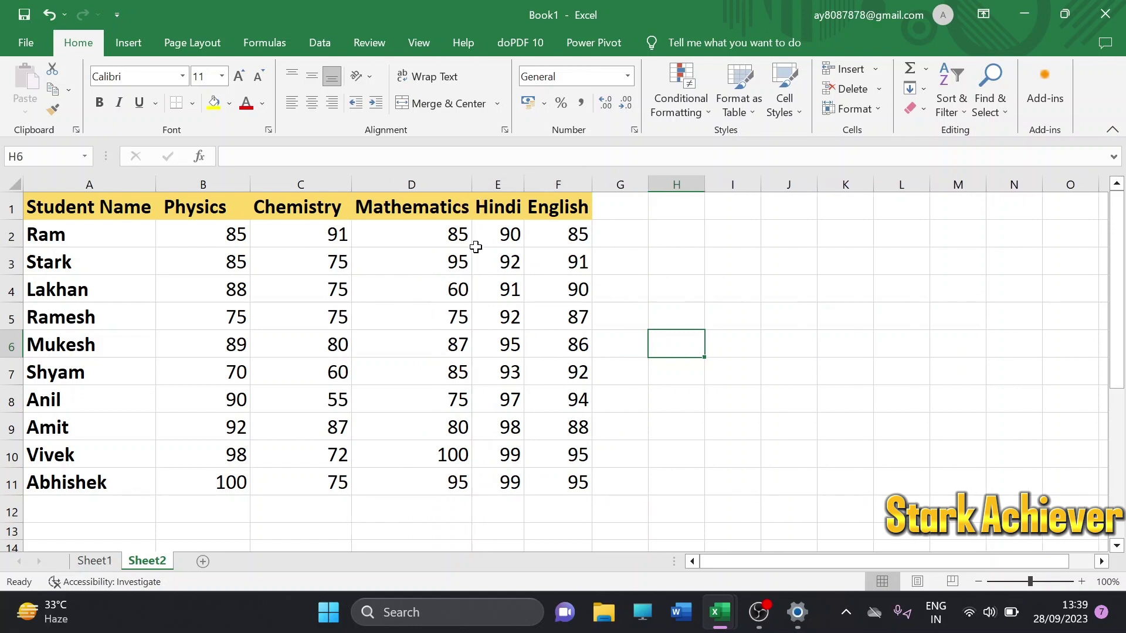
left_click(435, 286)
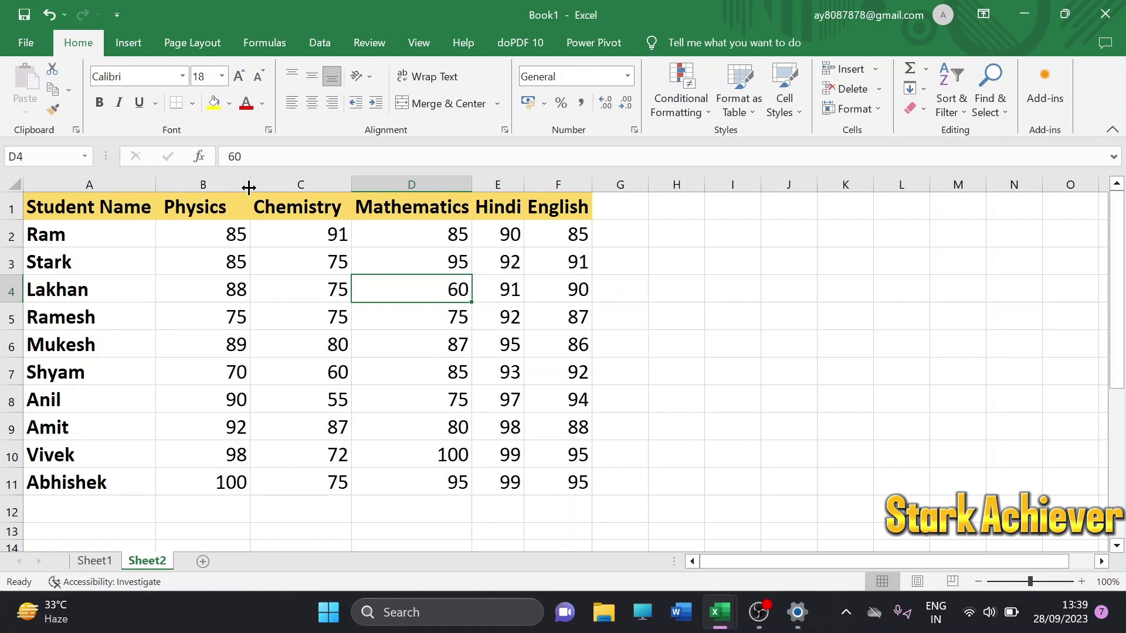
mouse_move(249, 187)
left_mouse_down()
mouse_move(327, 187)
mouse_move(253, 200)
left_mouse_up()
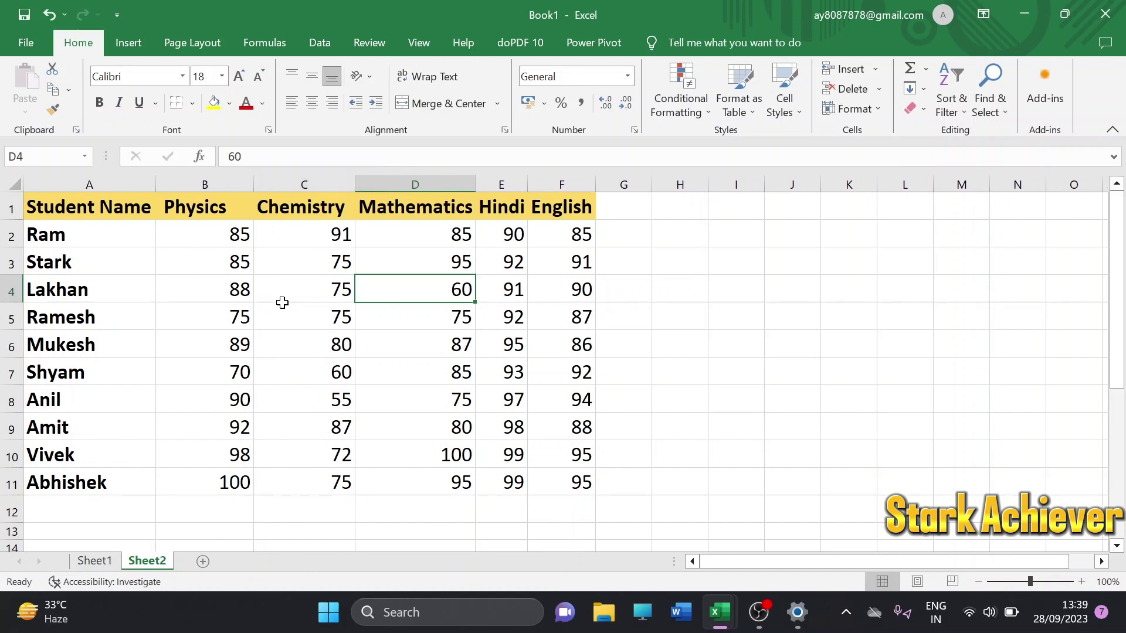
left_click(282, 305)
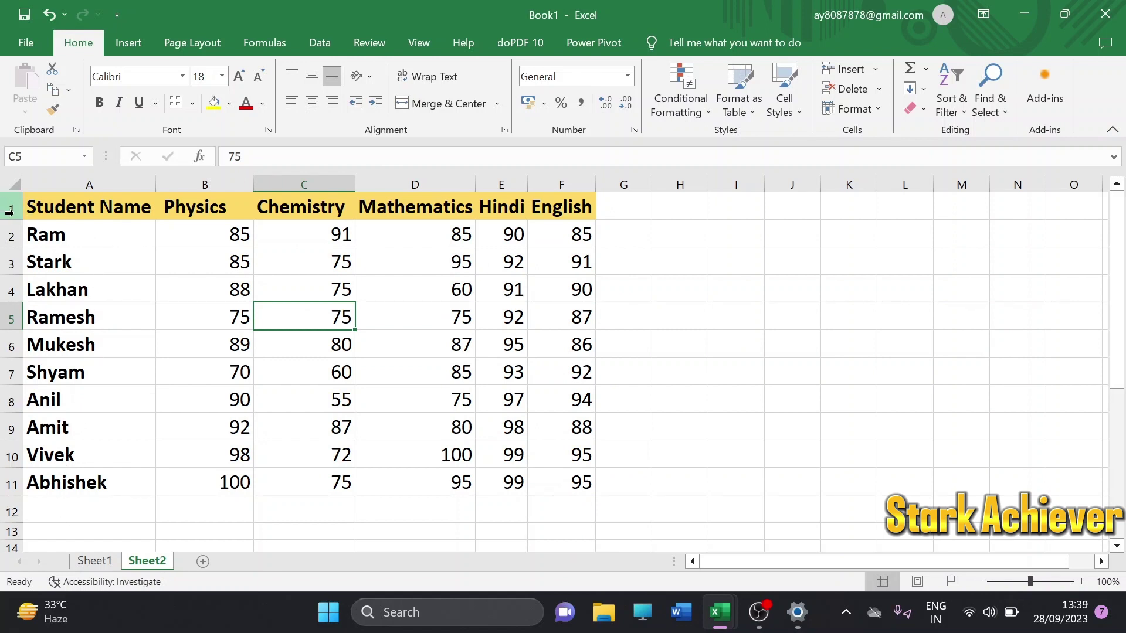
Step: Increase the height of student rows 2 to 11 together by the same amount
left_click_drag(11, 209, 12, 487)
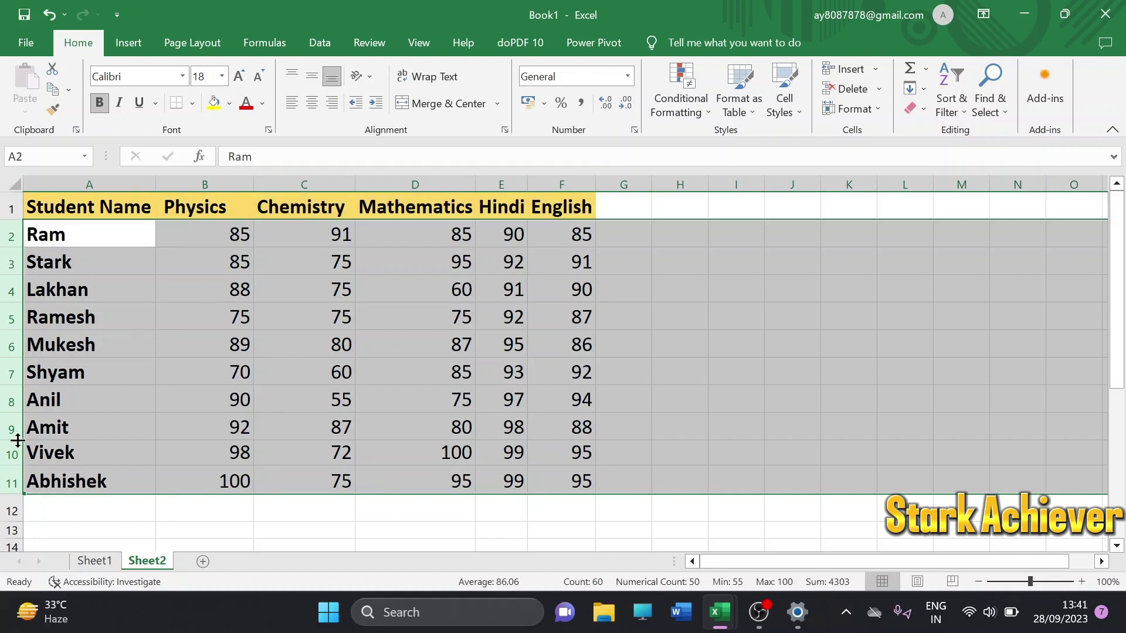
left_click_drag(18, 441, 17, 465)
left_click(692, 305)
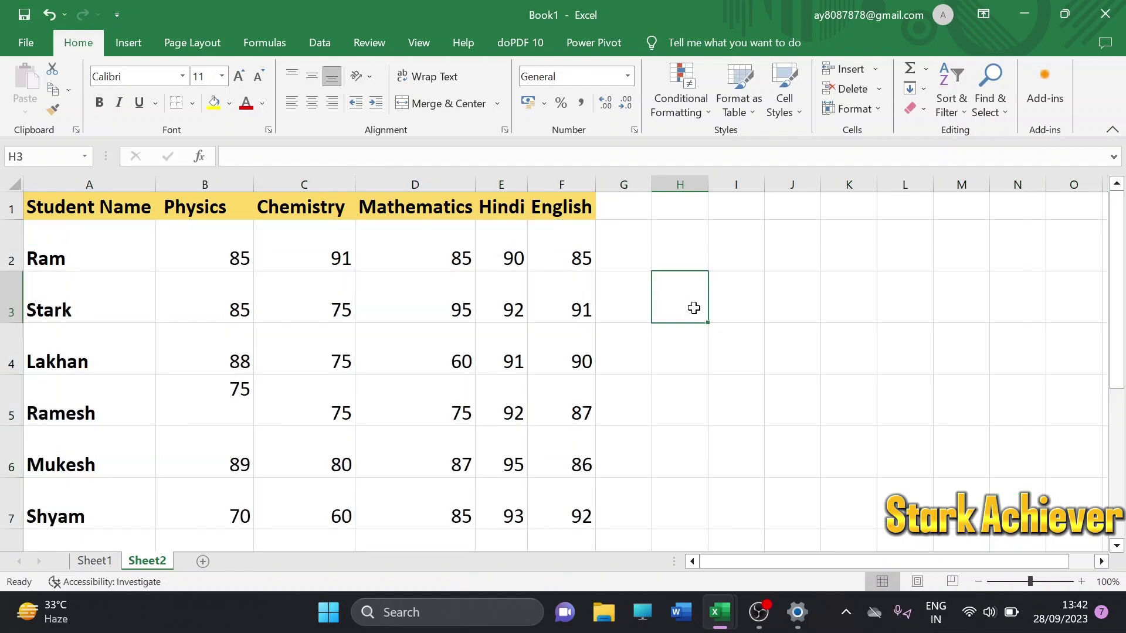
scroll(111, 339, "down", 4)
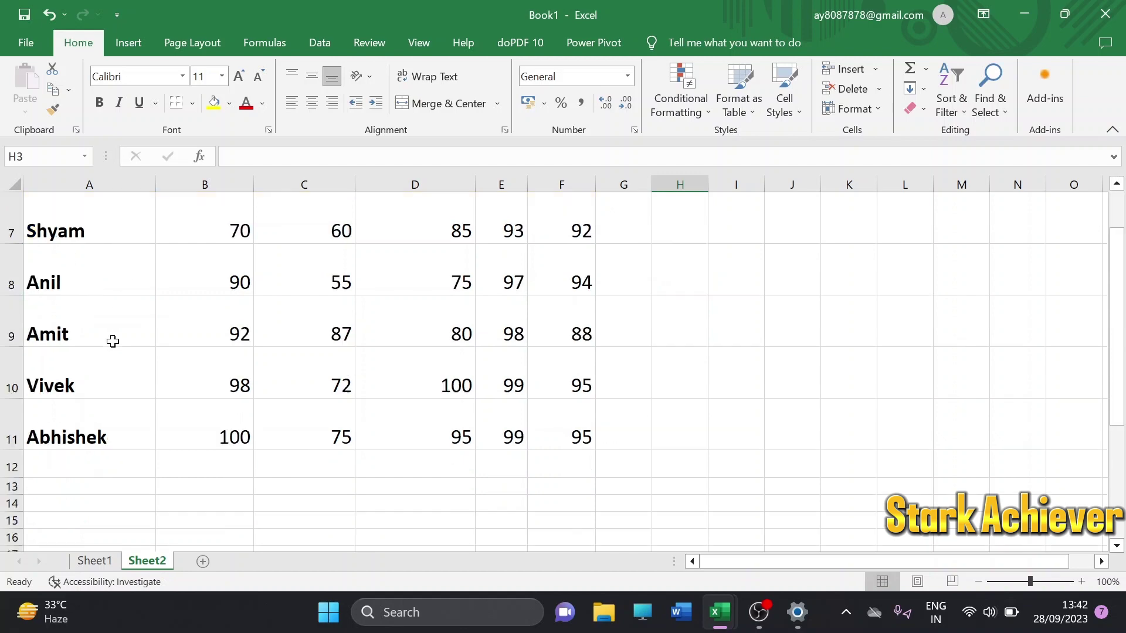
scroll(111, 339, "up", 4)
scroll(112, 341, "down", 2)
scroll(113, 341, "up", 1)
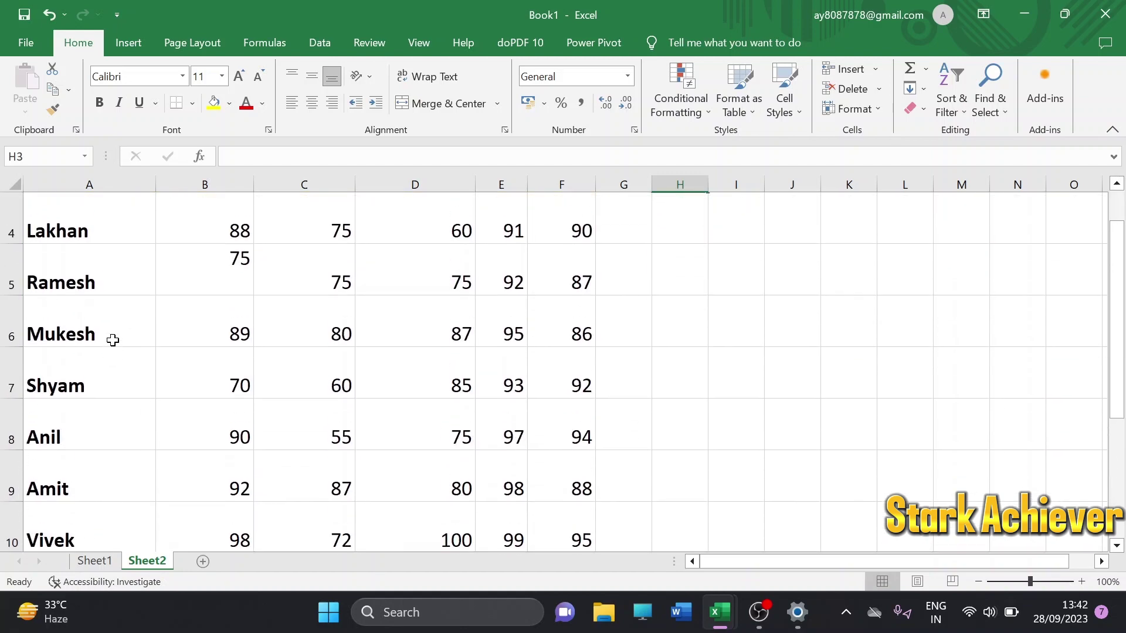
Step: Undo the height increase of the student rows
left_click(49, 15)
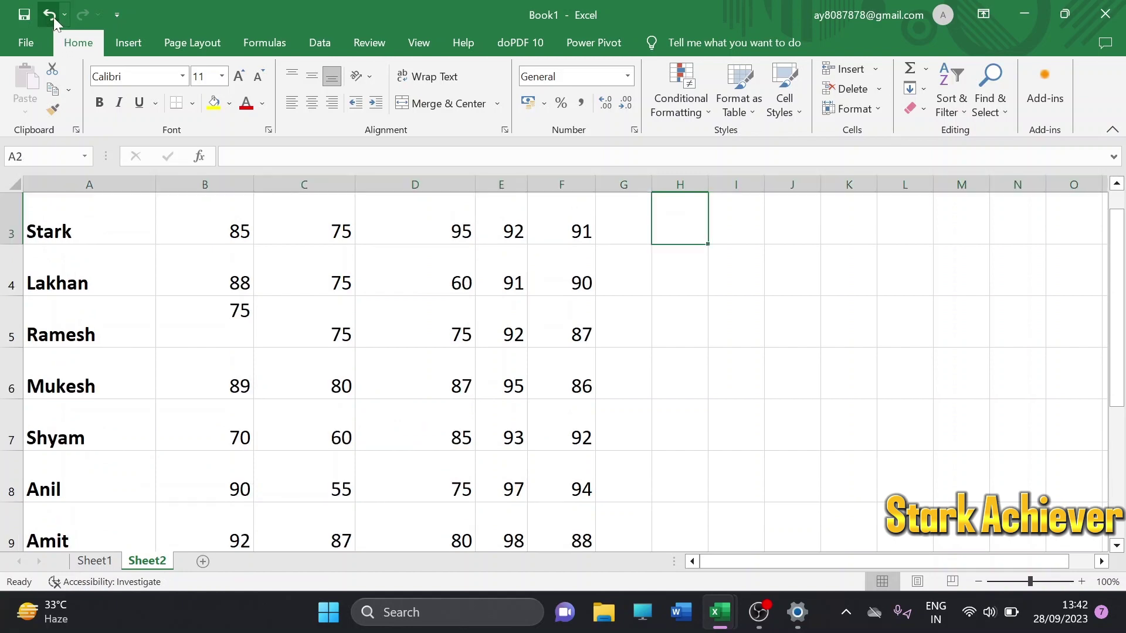
left_click(339, 238)
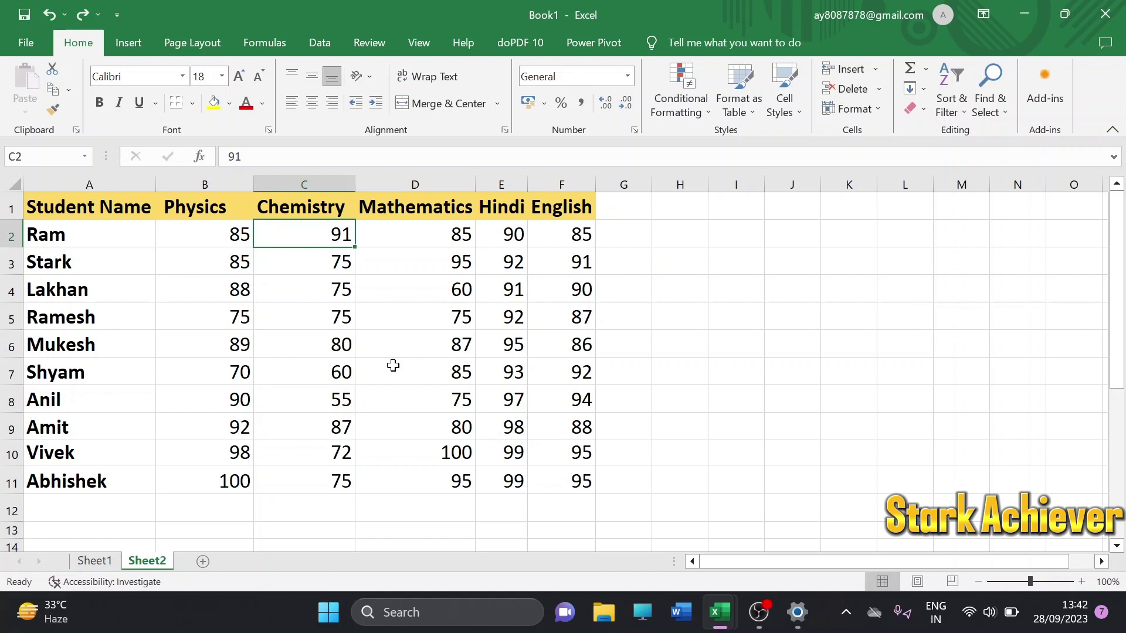
Step: Give columns A to F one equal width, and narrow the English, Chemistry and Mathematics columns
left_click_drag(93, 184, 593, 177)
left_click(961, 282)
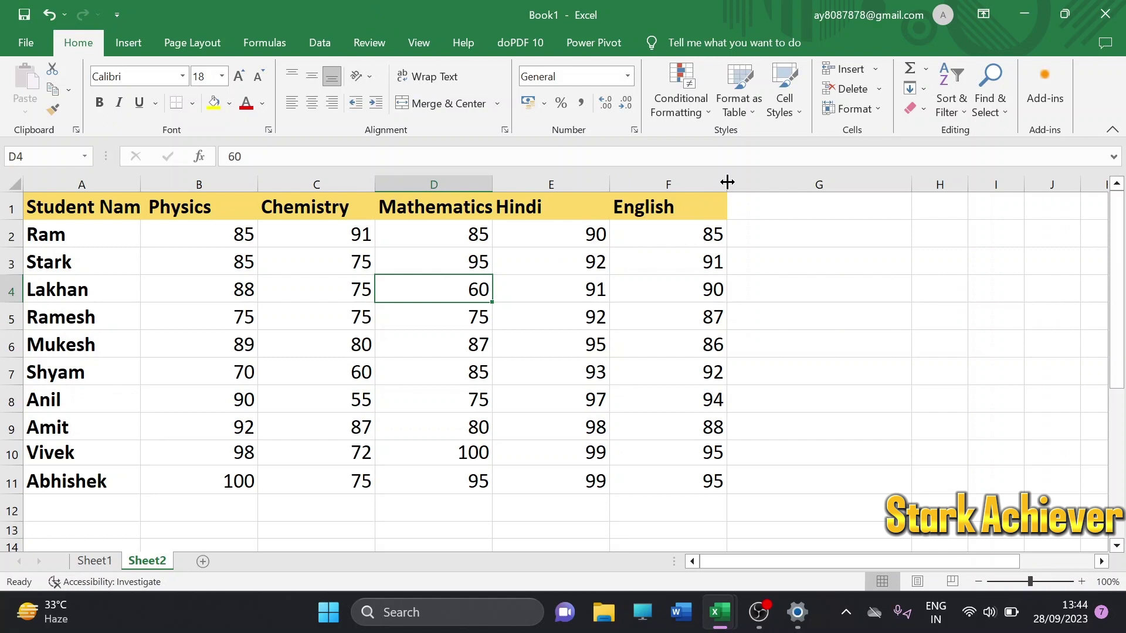
left_click_drag(728, 185, 668, 185)
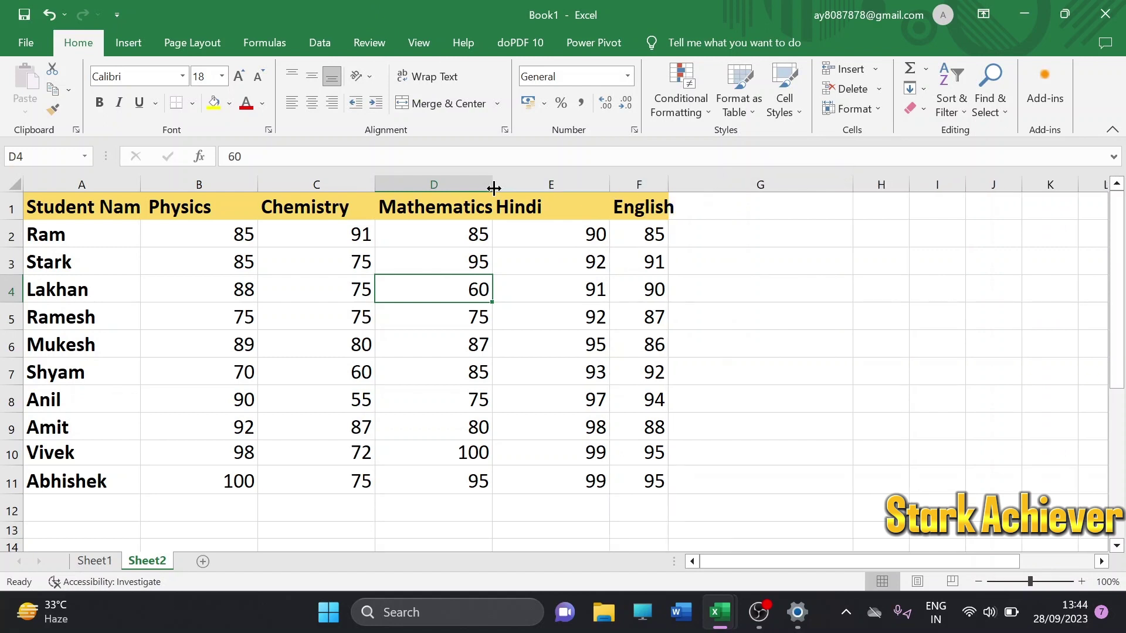
left_click_drag(492, 186, 321, 186)
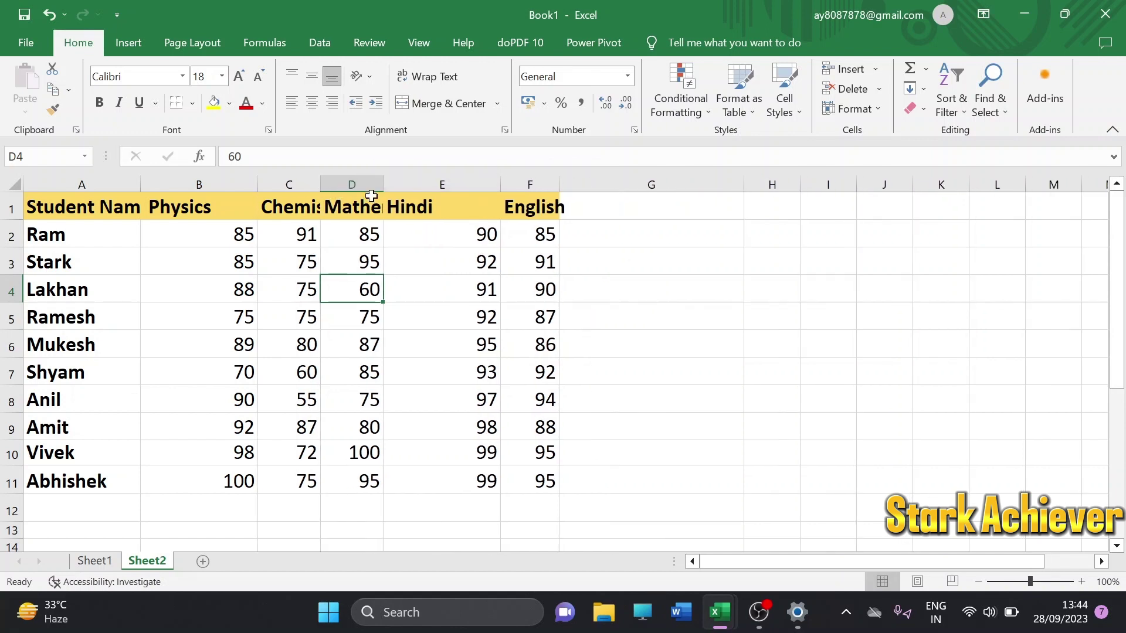
left_click(754, 260)
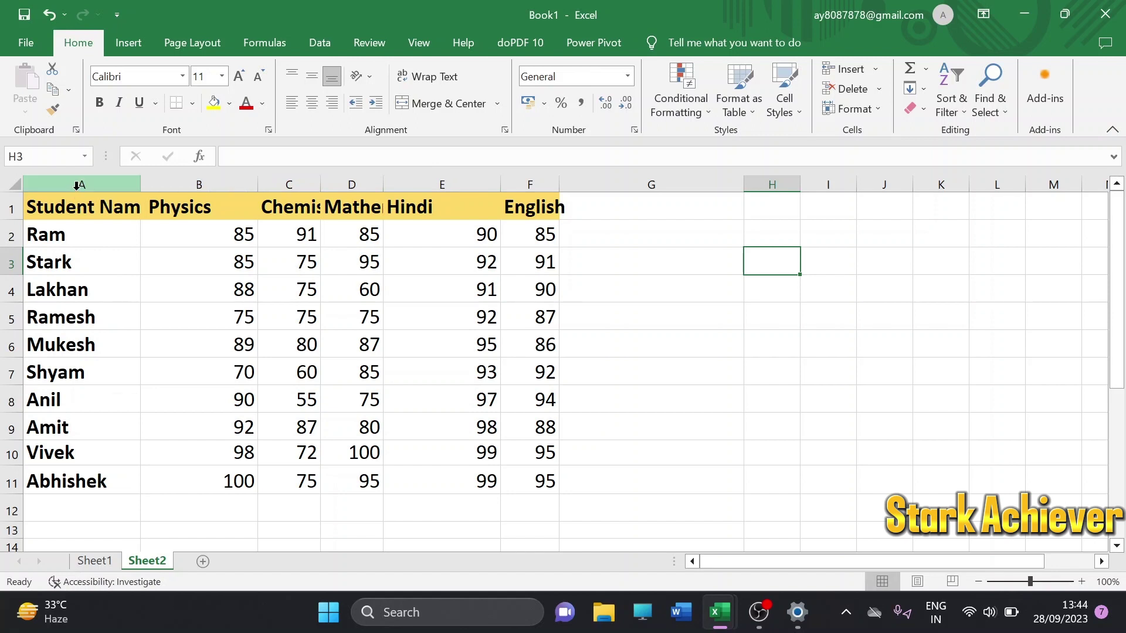
Step: AutoFit the widths of columns A to F, from Student Name to English, to their contents
left_click_drag(73, 185, 548, 171)
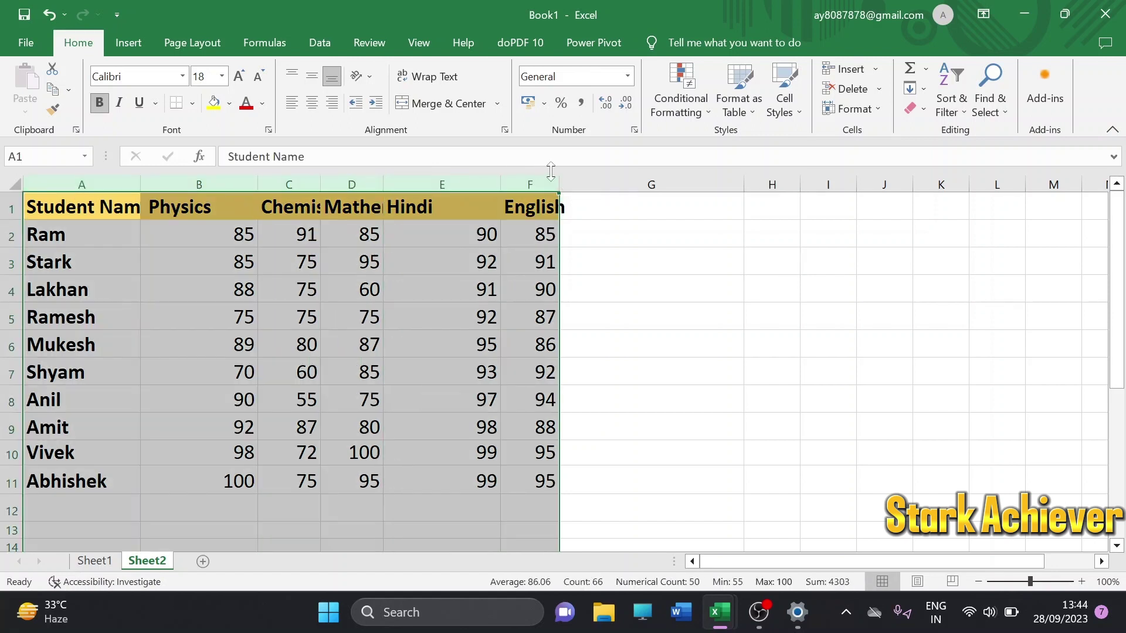
left_click(876, 110)
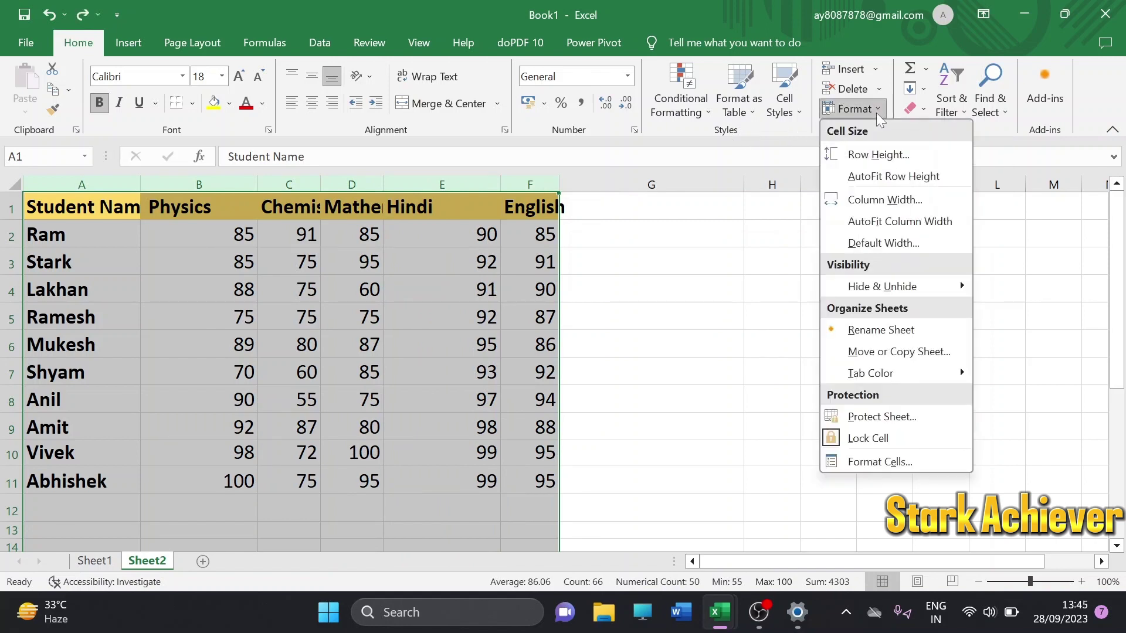
left_click(878, 223)
left_click(709, 249)
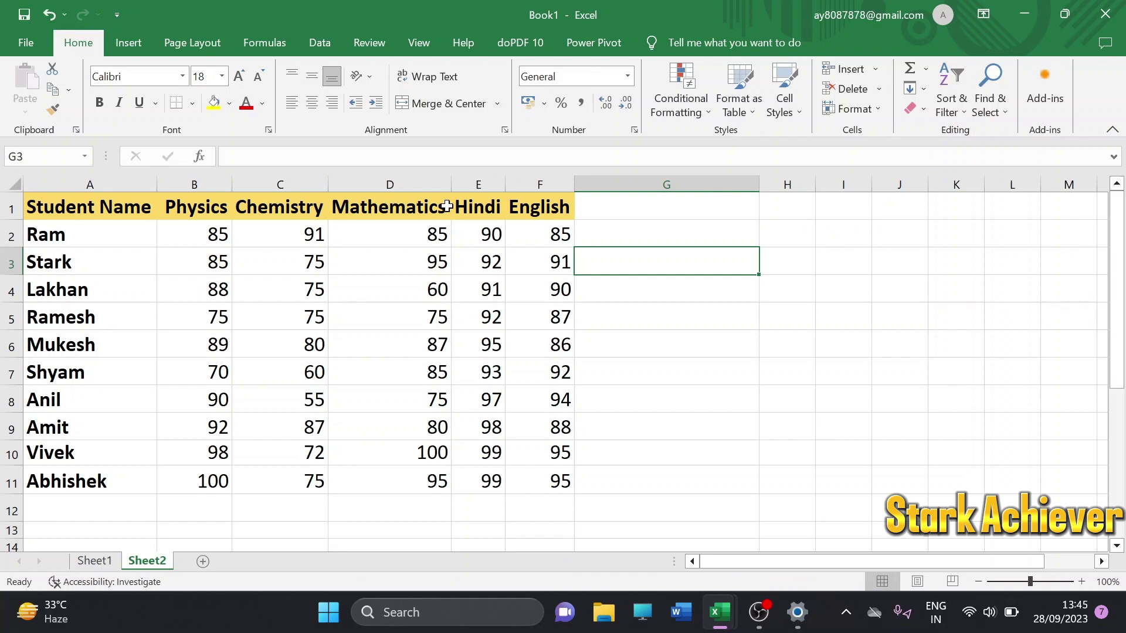
left_click(638, 225)
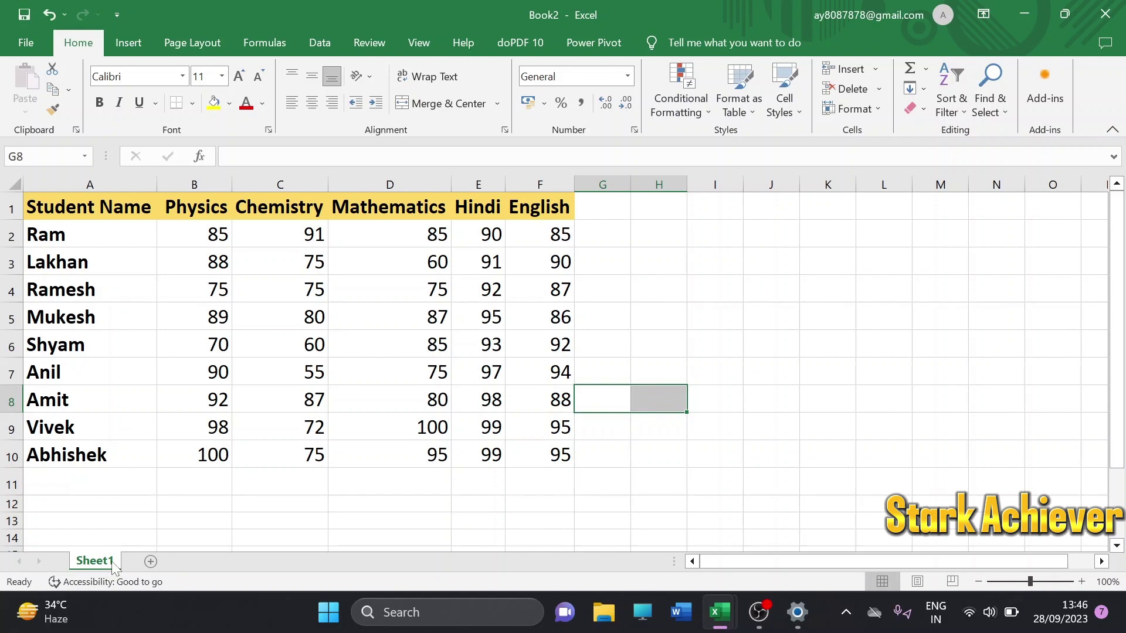
right_click(113, 566)
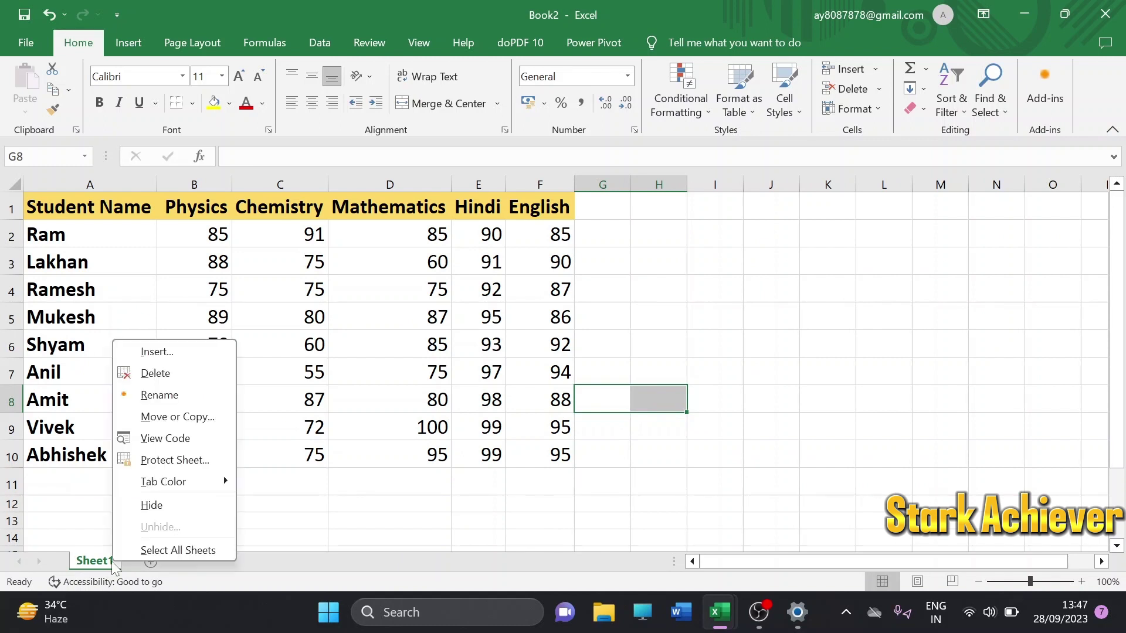
left_click(180, 396)
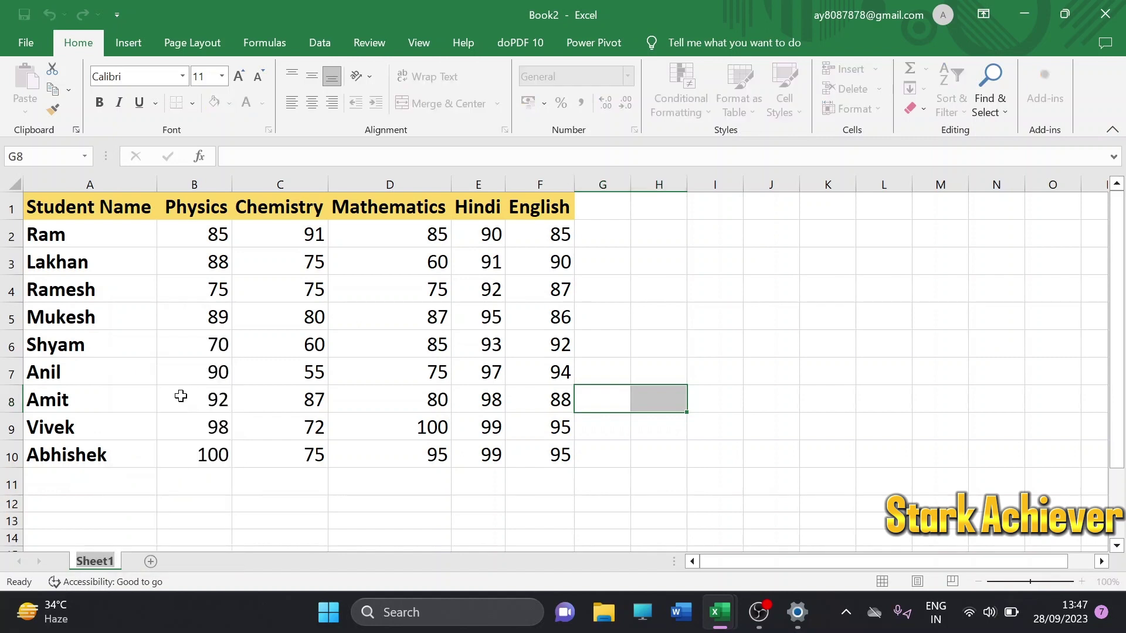
left_click(117, 533)
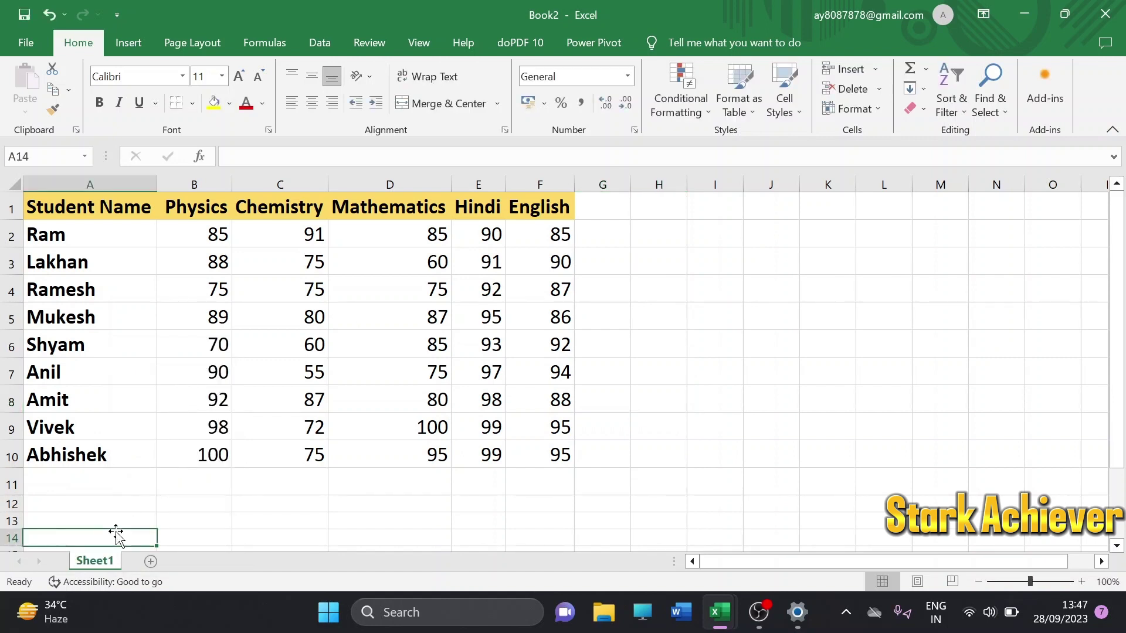
key("Right")
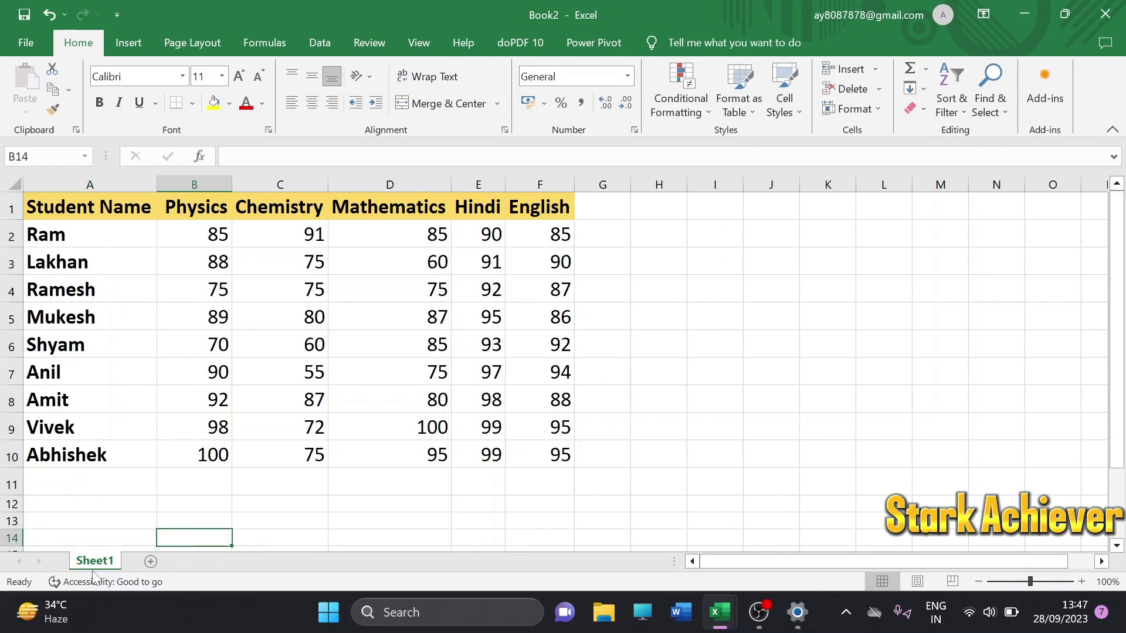
Step: Rename the Sheet1 worksheet in Book2 as "Stark Achiever"
double_click(94, 562)
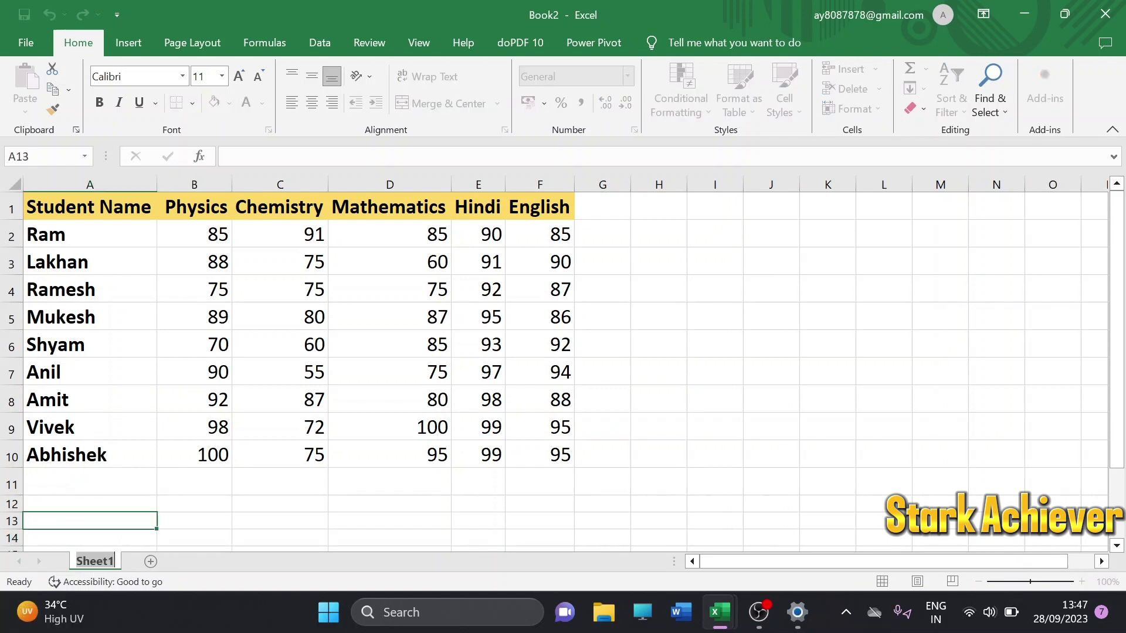
key("BackSpace")
type("Stark A")
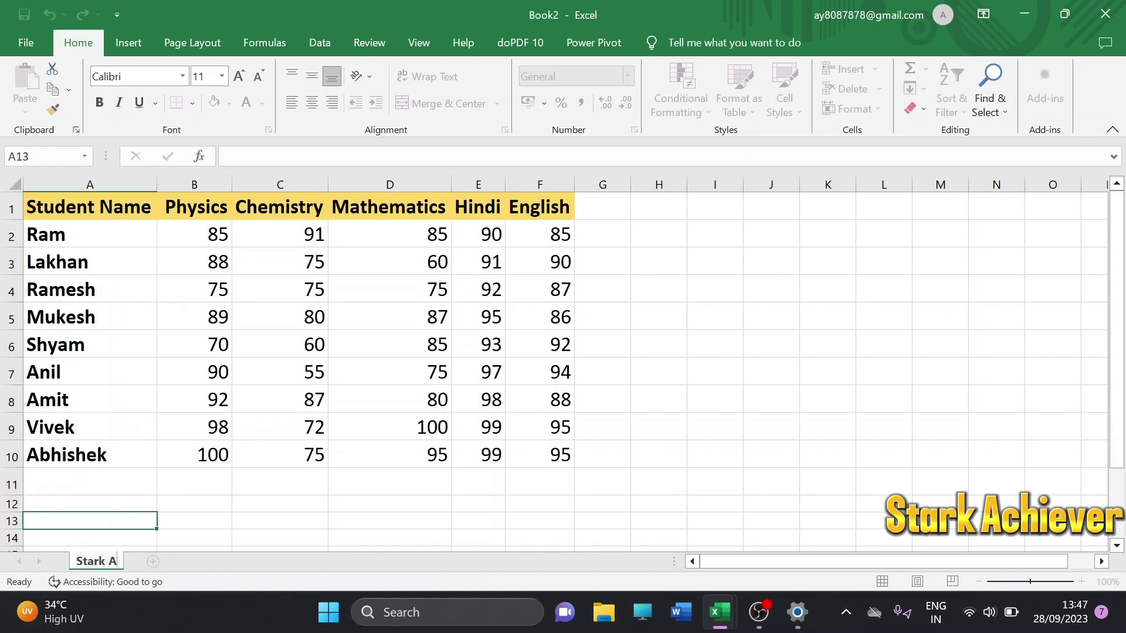
type("chiever")
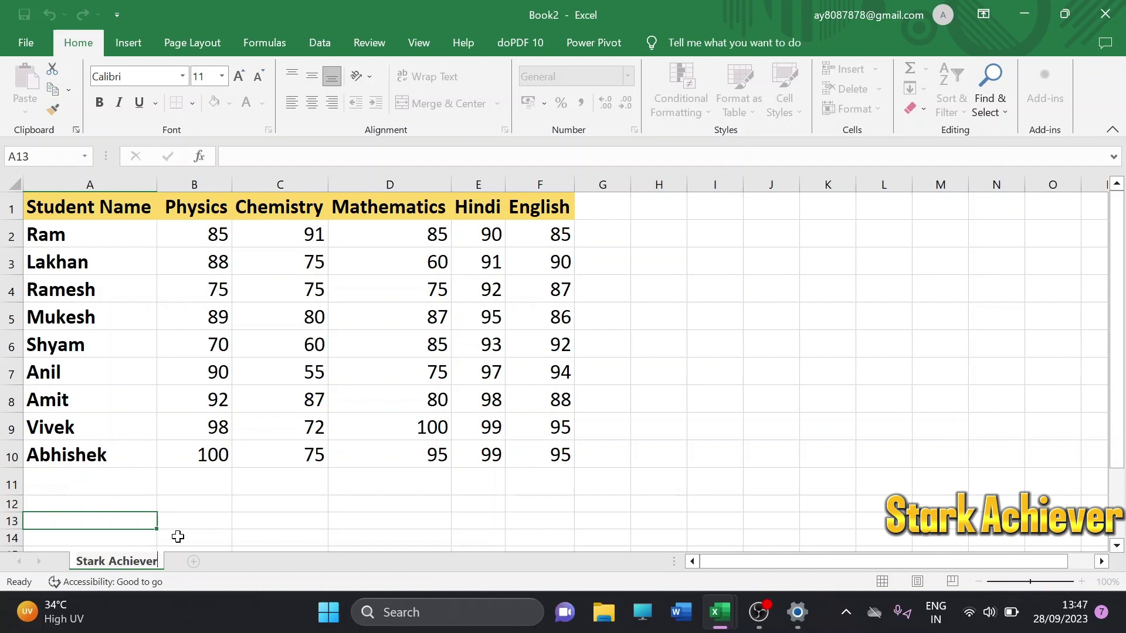
left_click(177, 537)
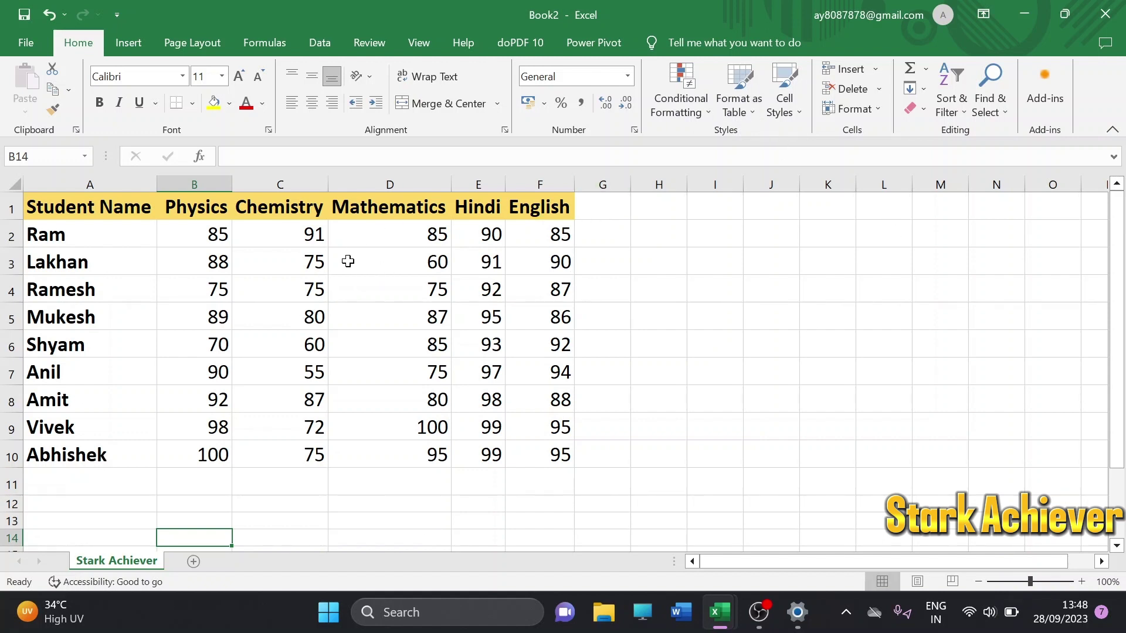
left_click(145, 435)
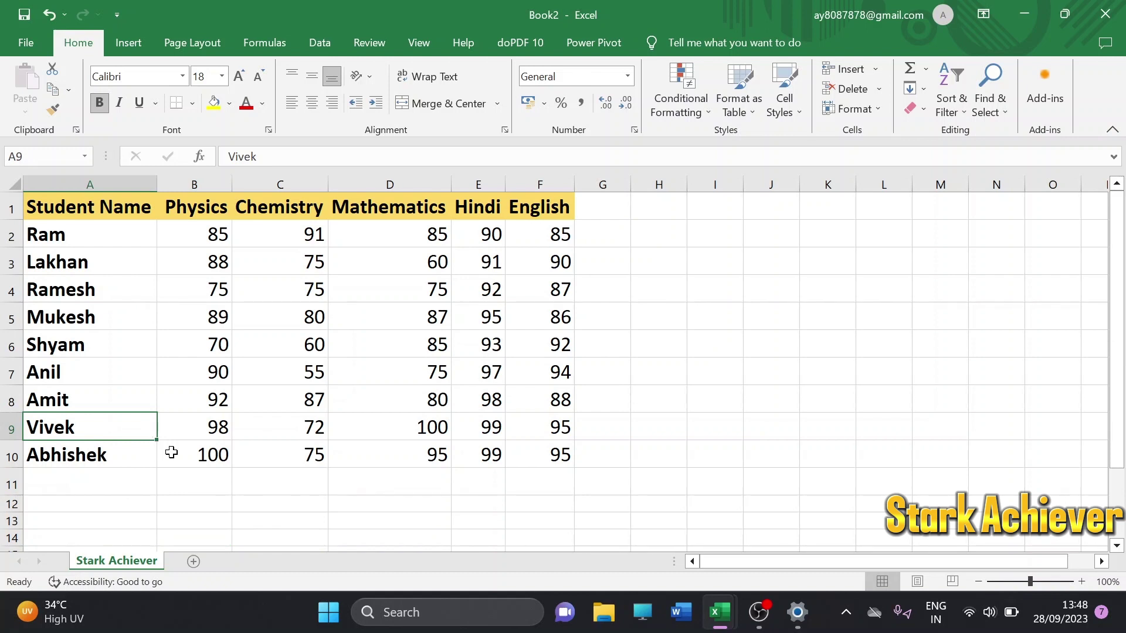
Step: Add three new blank worksheets after the Stark Achiever sheet and return to the marks table
left_click(194, 562)
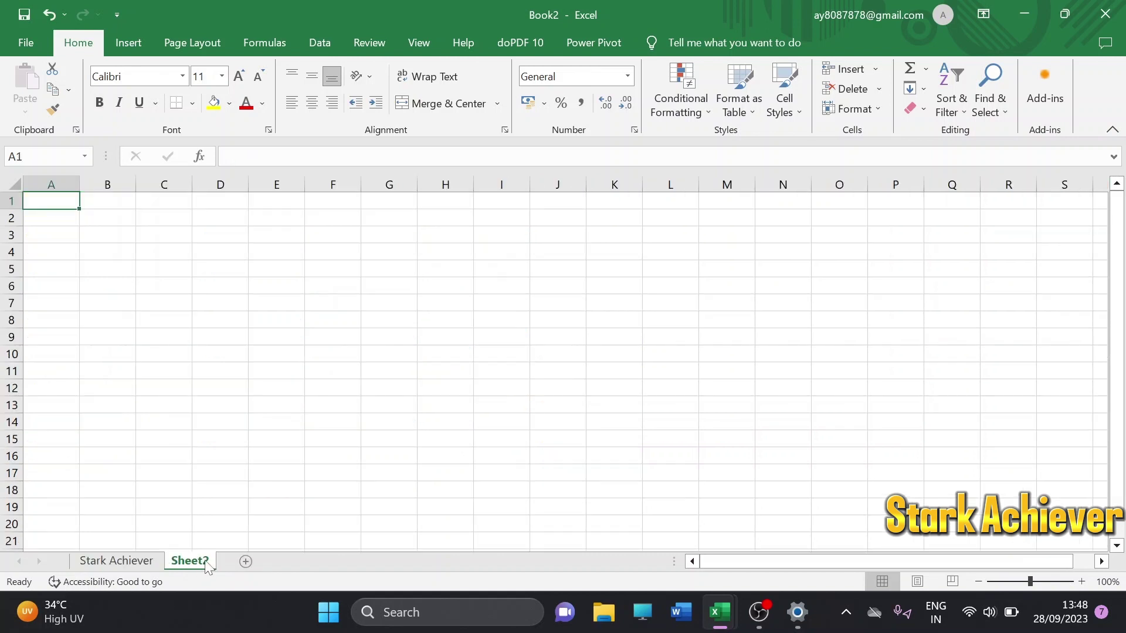
left_click(245, 561)
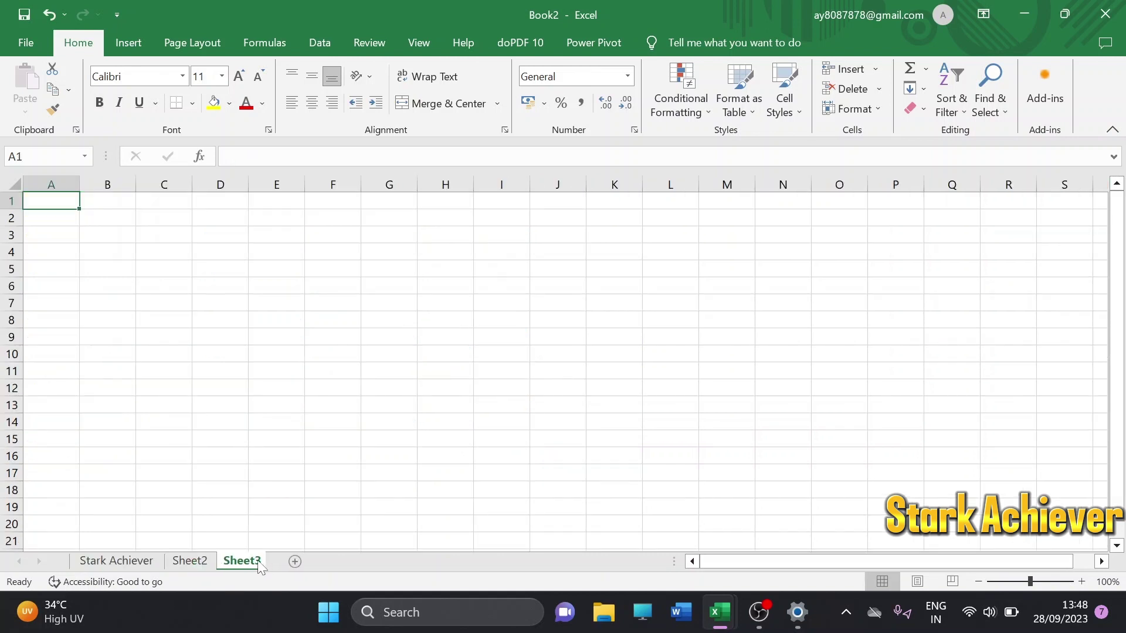
left_click(300, 561)
left_click(176, 492)
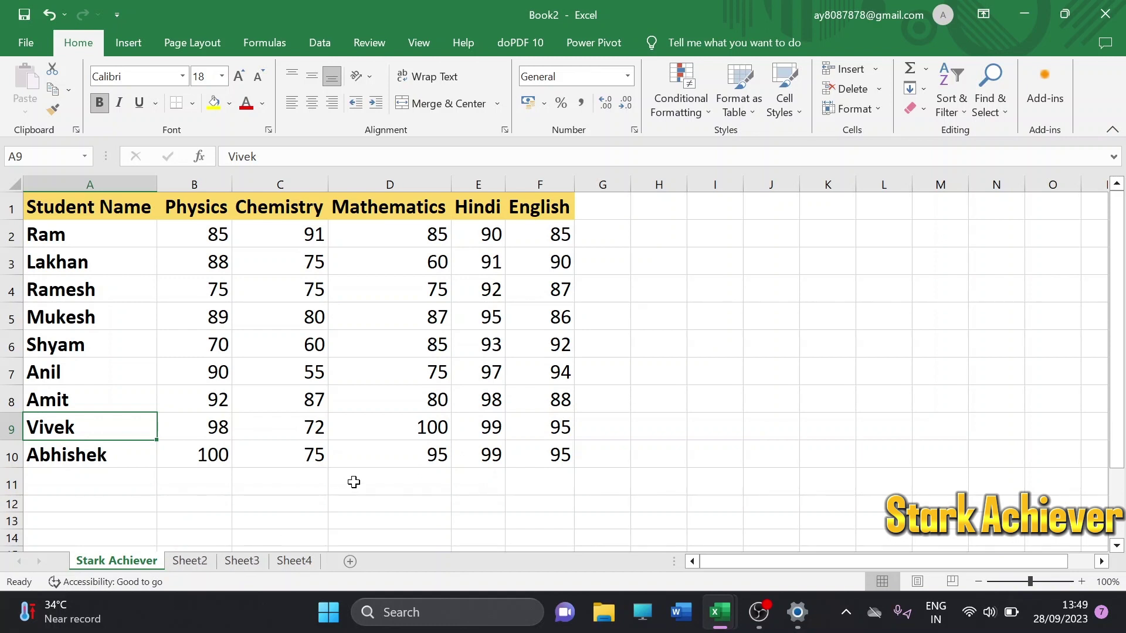
left_click(283, 523)
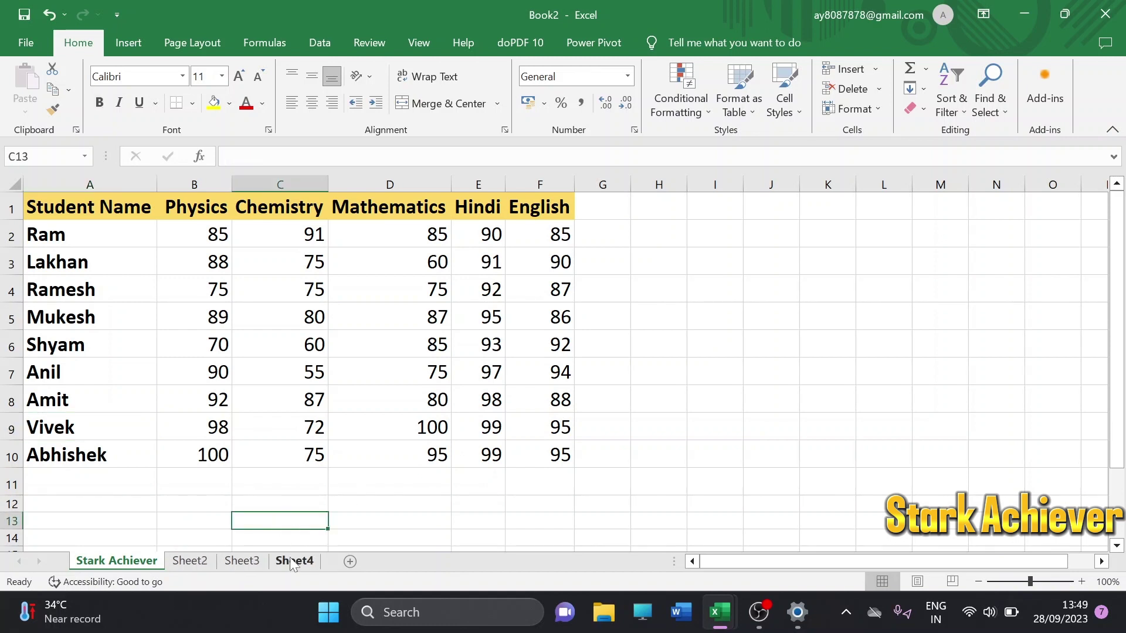
left_click(205, 524)
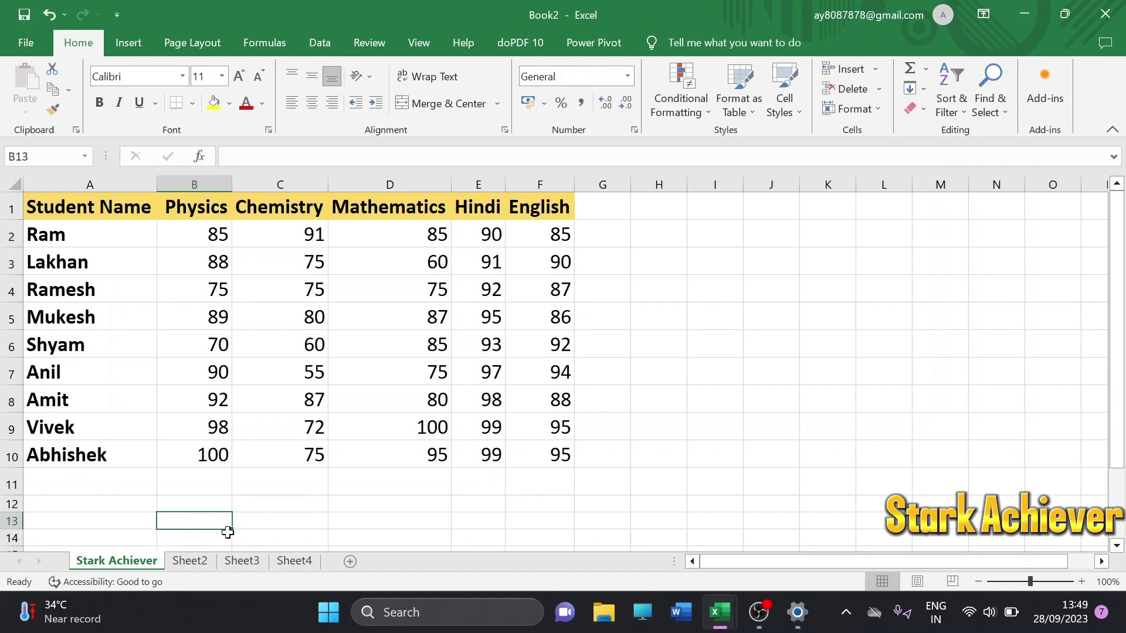
Step: Delete the empty worksheets Sheet4 and Sheet3 from the workbook
left_click(290, 564)
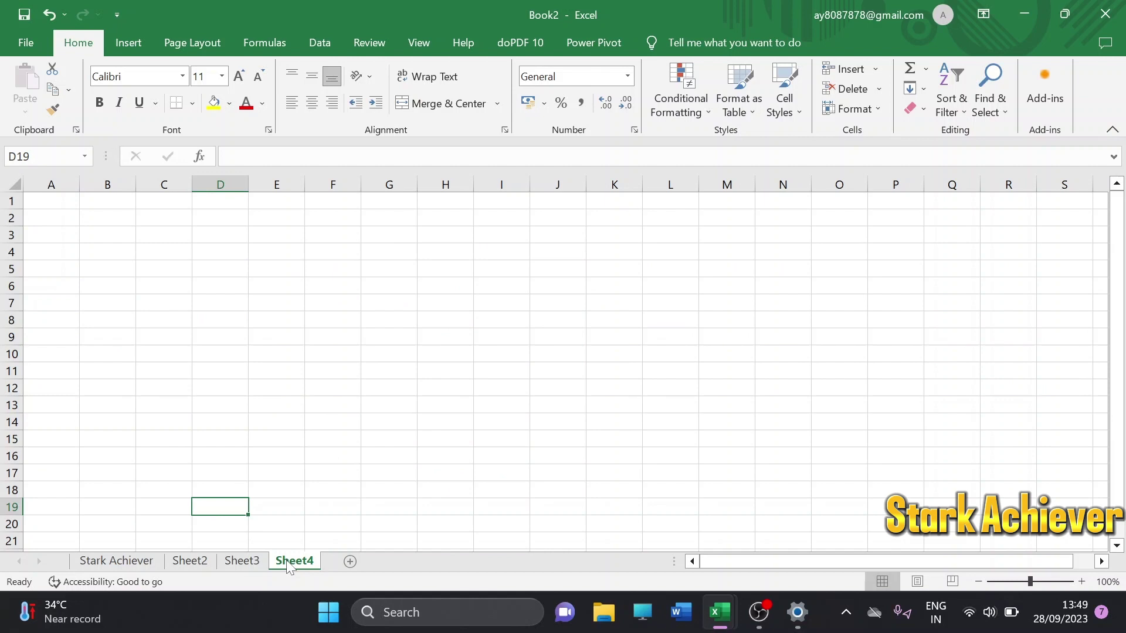
right_click(288, 565)
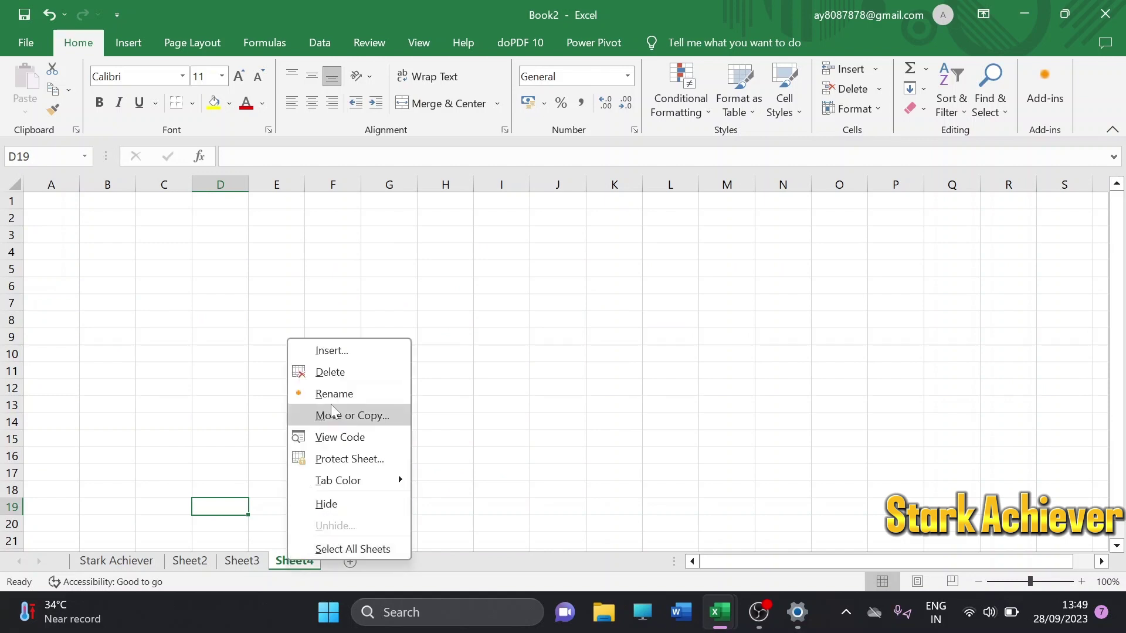
left_click(332, 373)
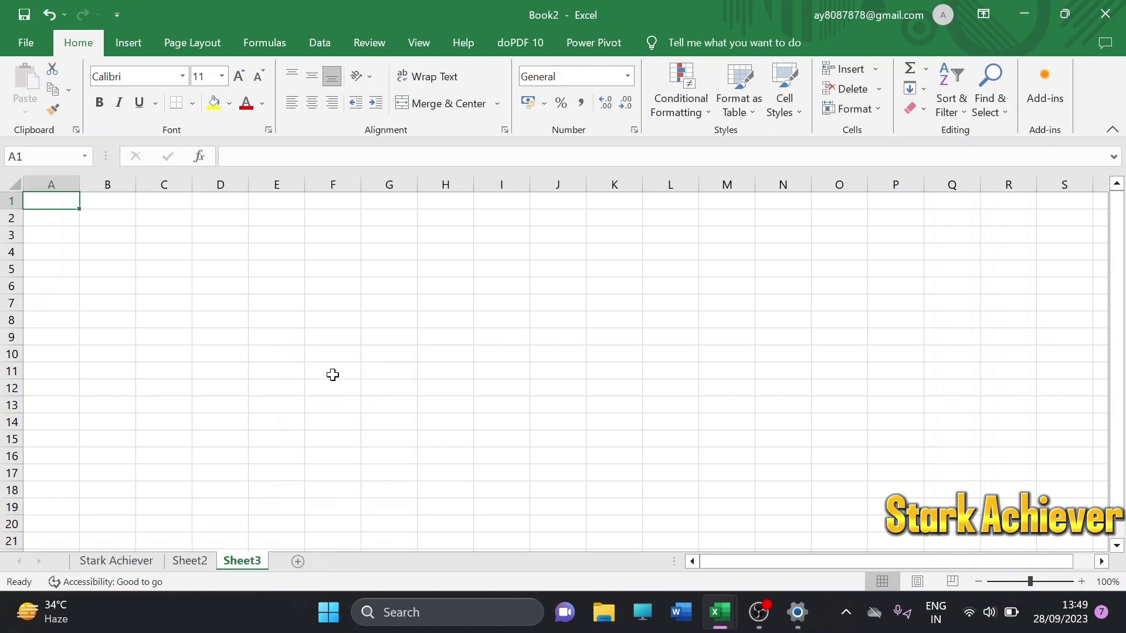
right_click(238, 566)
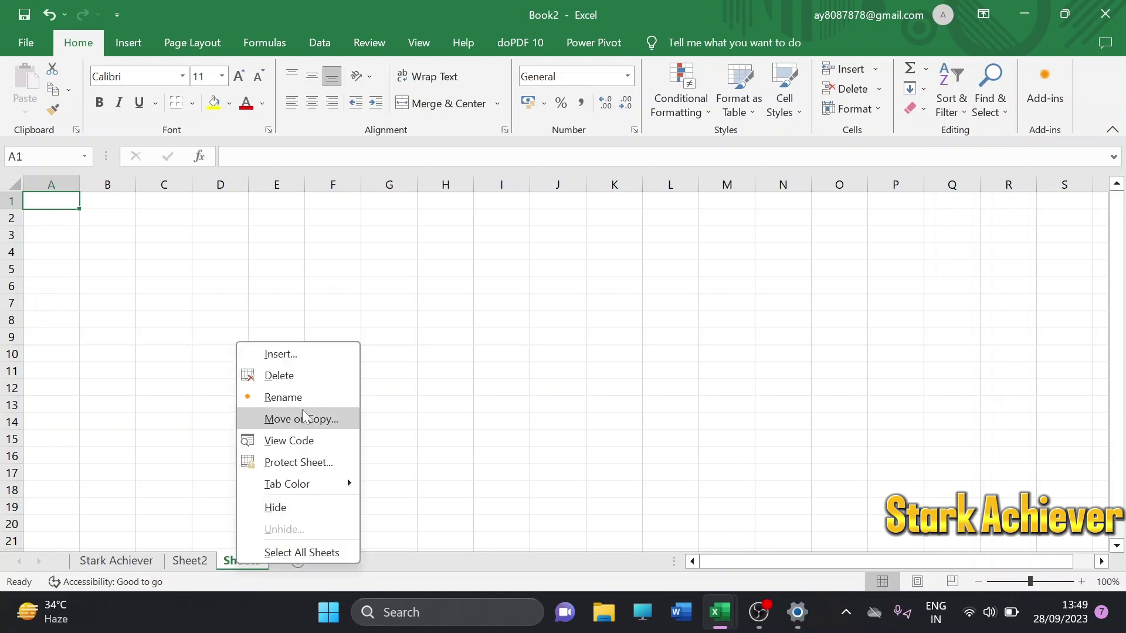
left_click(301, 380)
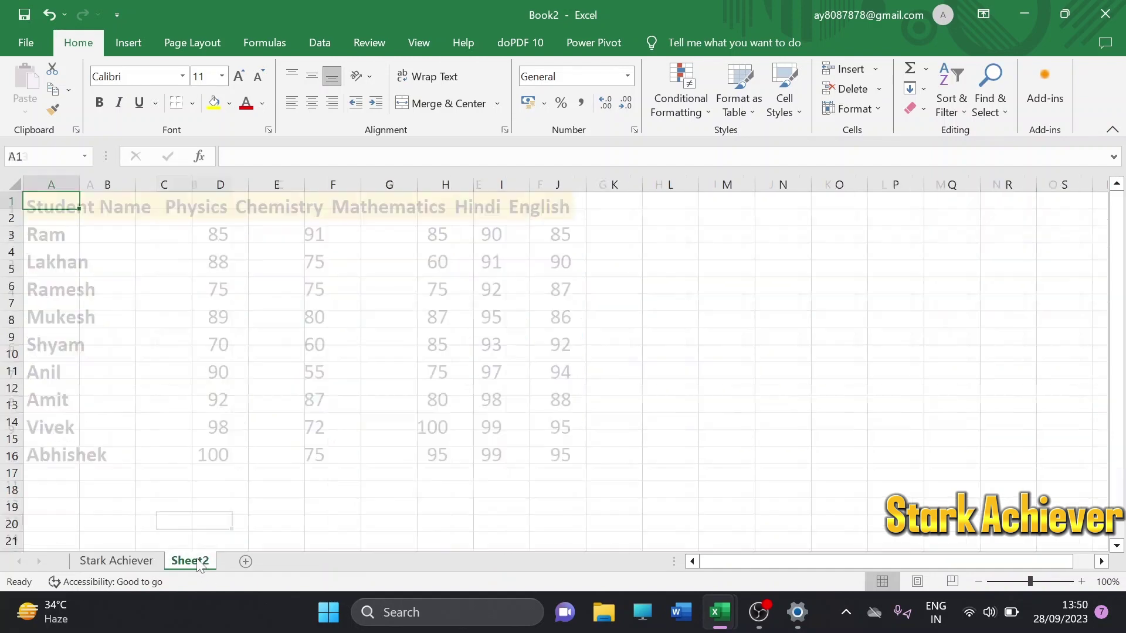
Step: Enter "frxyfghbnjkml;kjovccygiuhbkh nm" in cell E14 of Sheet2 and return to the Stark Achiever sheet
type("frxyfghbnjkml;kjovccygiuhbkh nm")
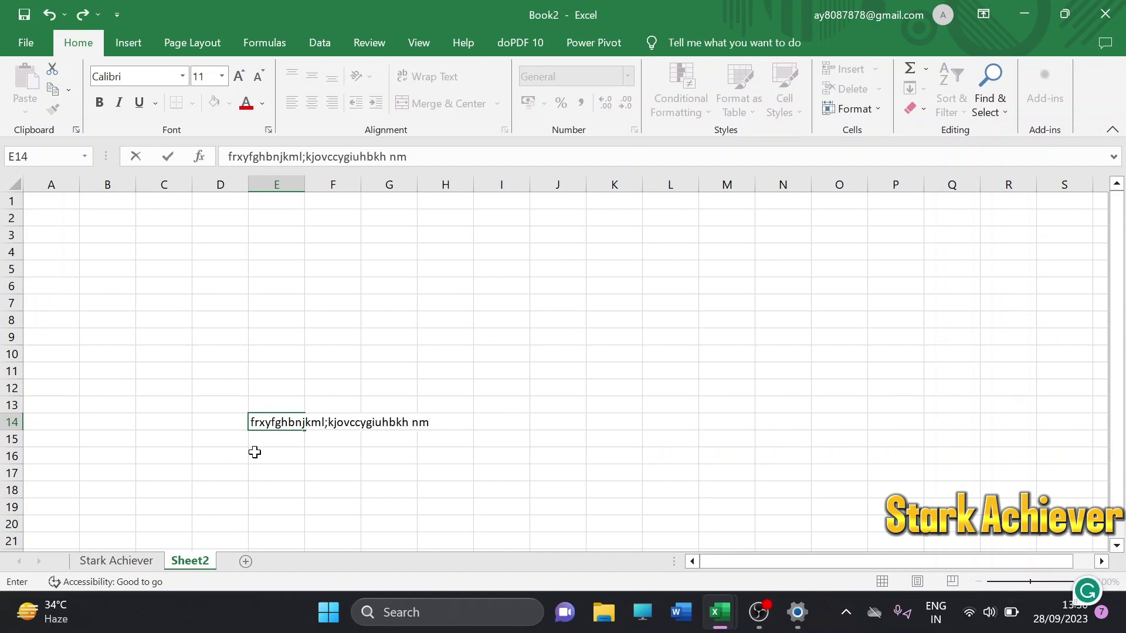
left_click(119, 562)
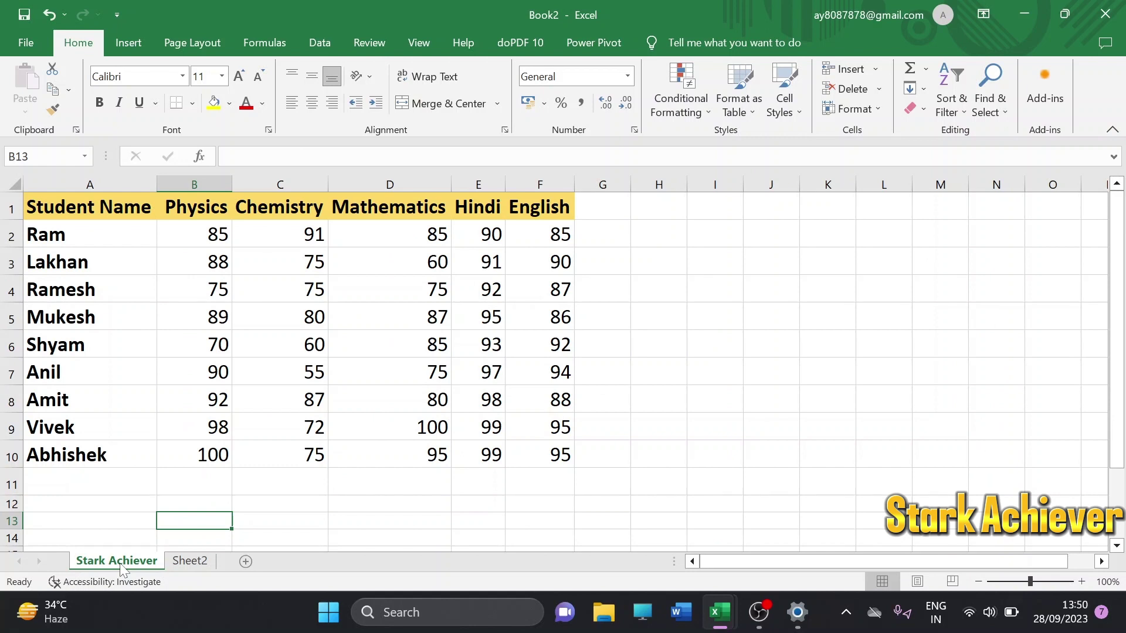
Step: Hide Sheet2 in the Book2 workbook after viewing its contents
left_click(186, 562)
left_click(319, 352)
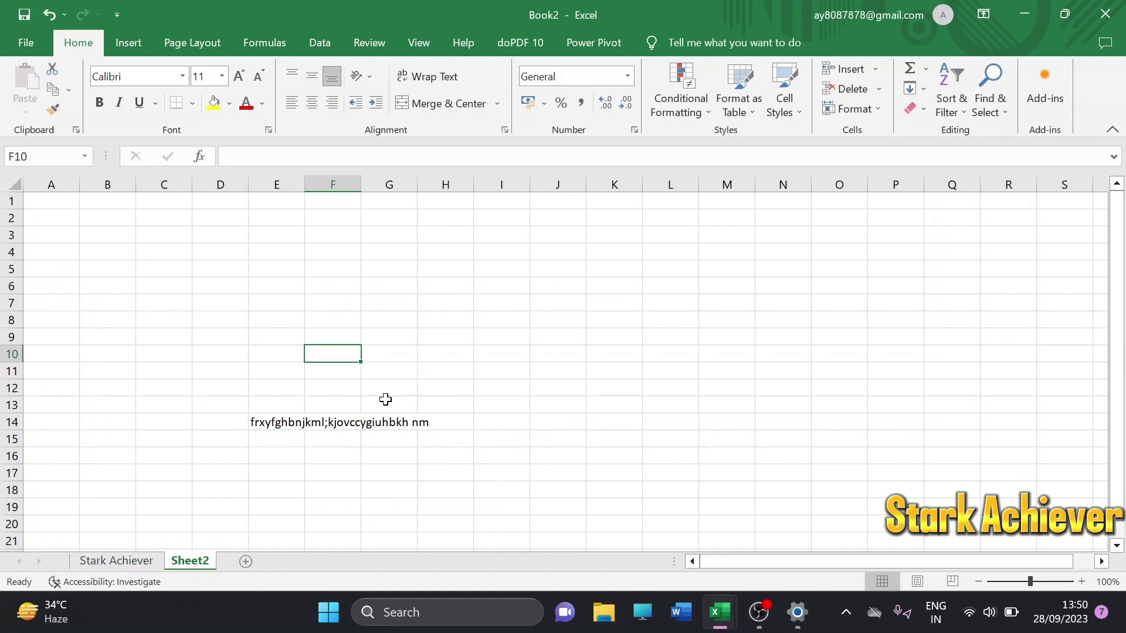
left_click(446, 378)
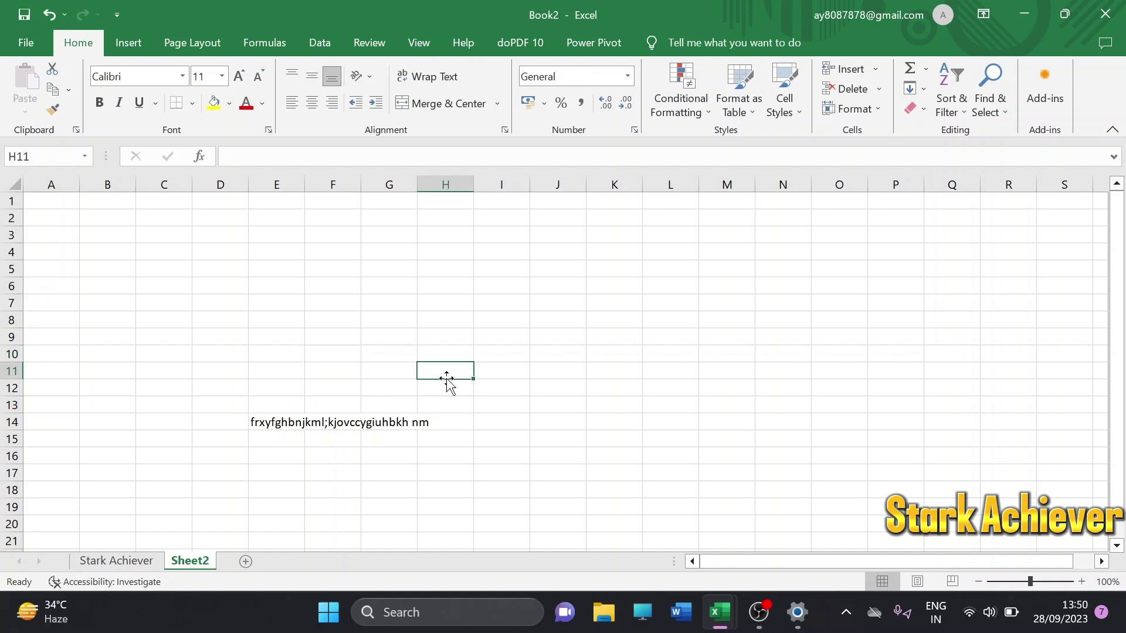
left_click(130, 562)
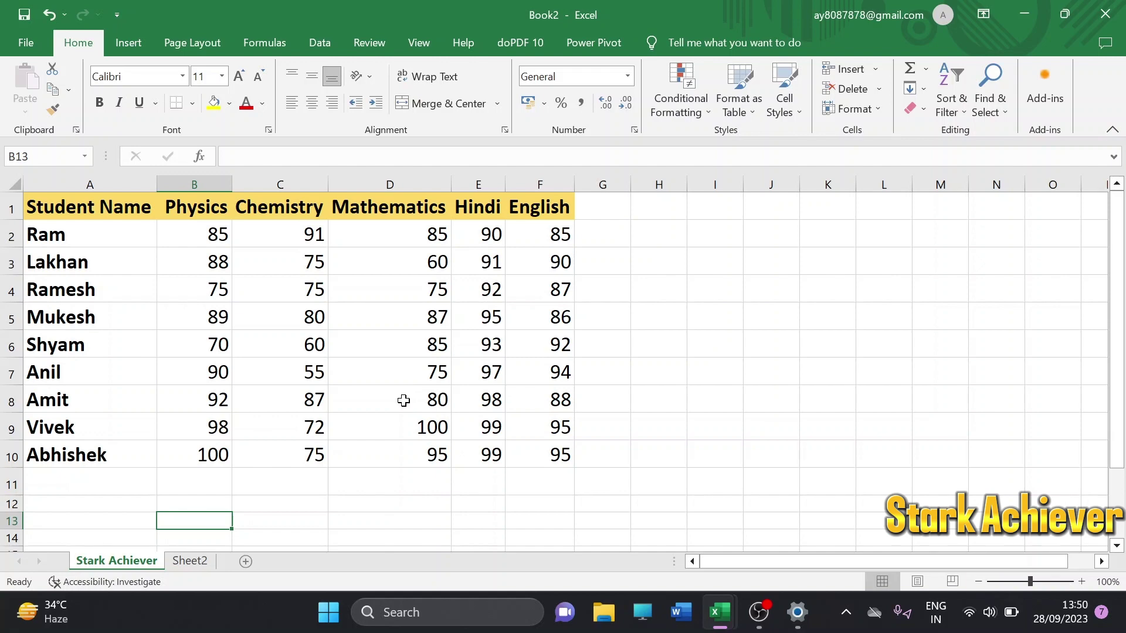
left_click(190, 561)
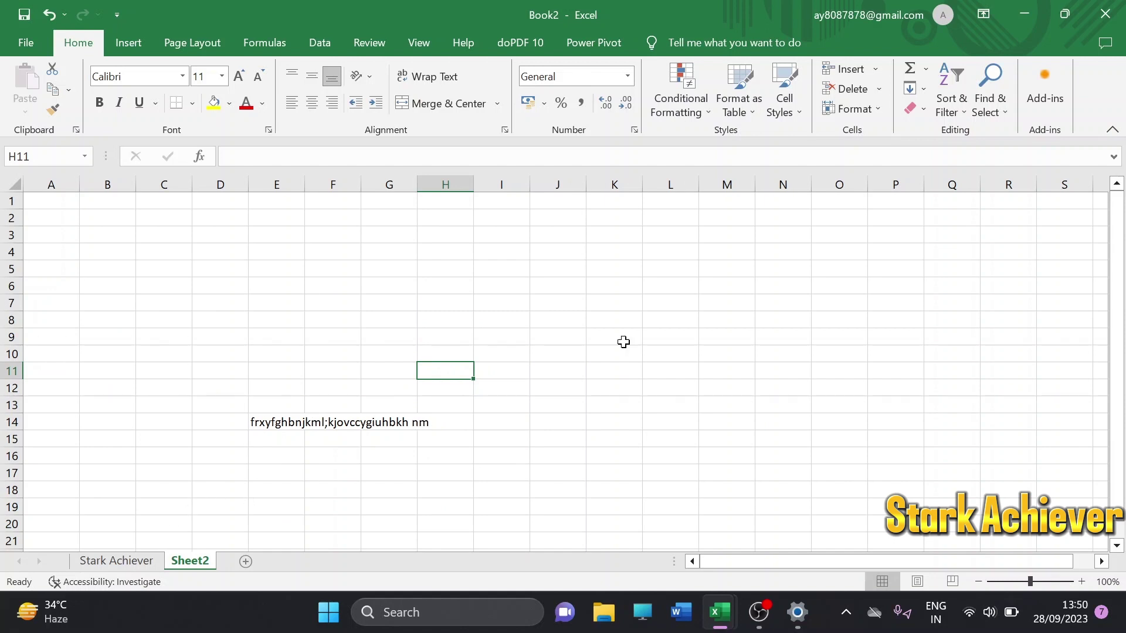
right_click(197, 567)
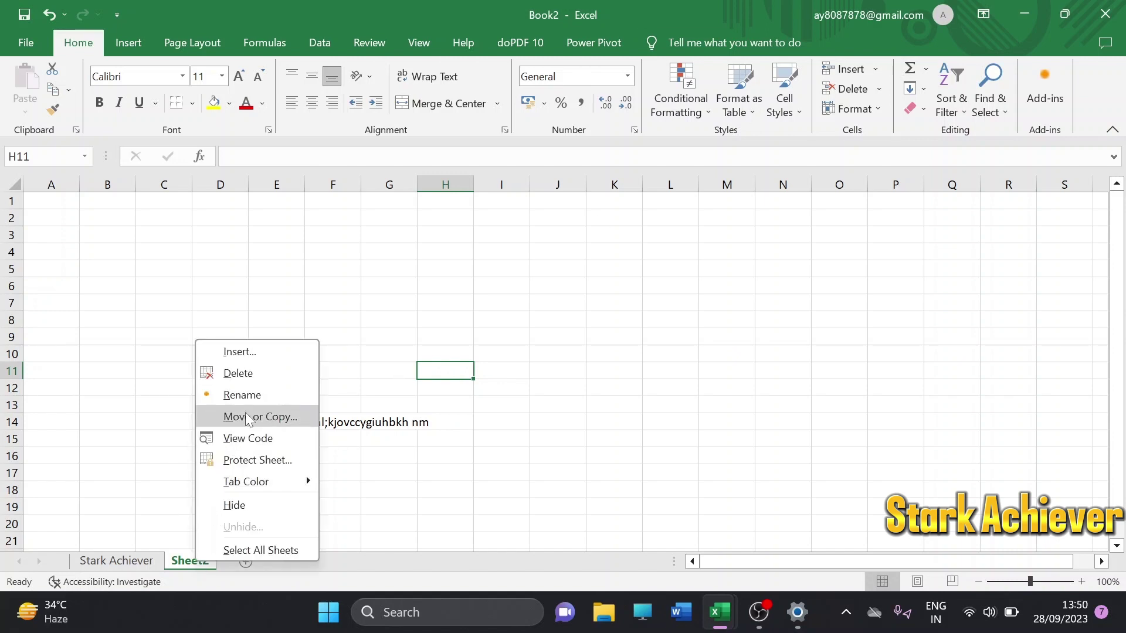
left_click(238, 506)
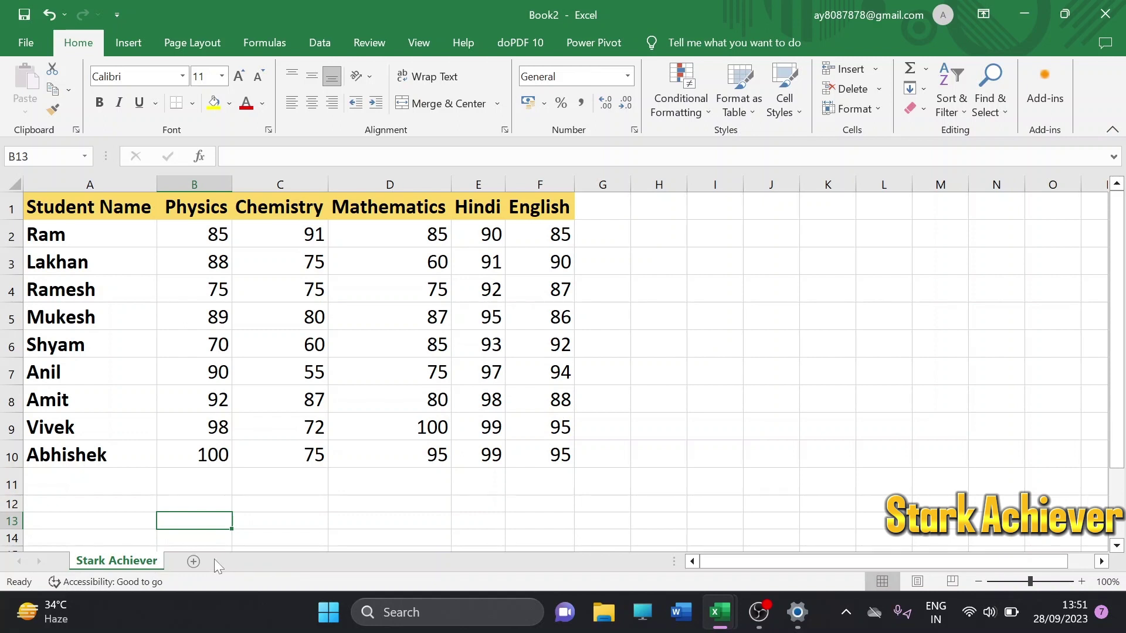
Step: Unhide the hidden Sheet2 worksheet in the Book2 workbook
right_click(157, 554)
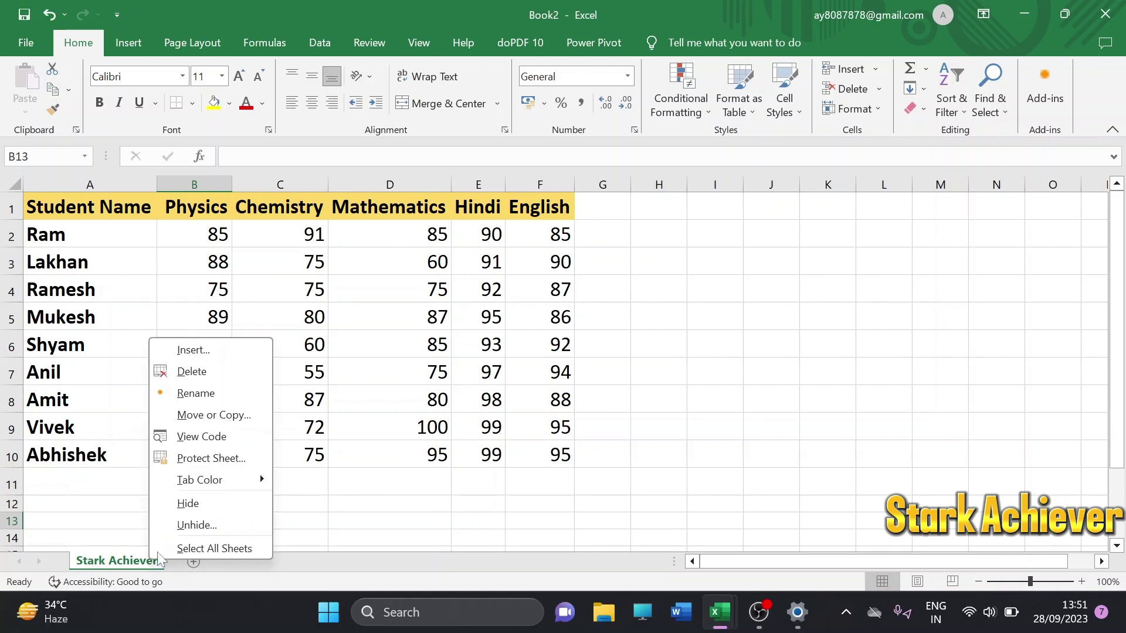
left_click(198, 525)
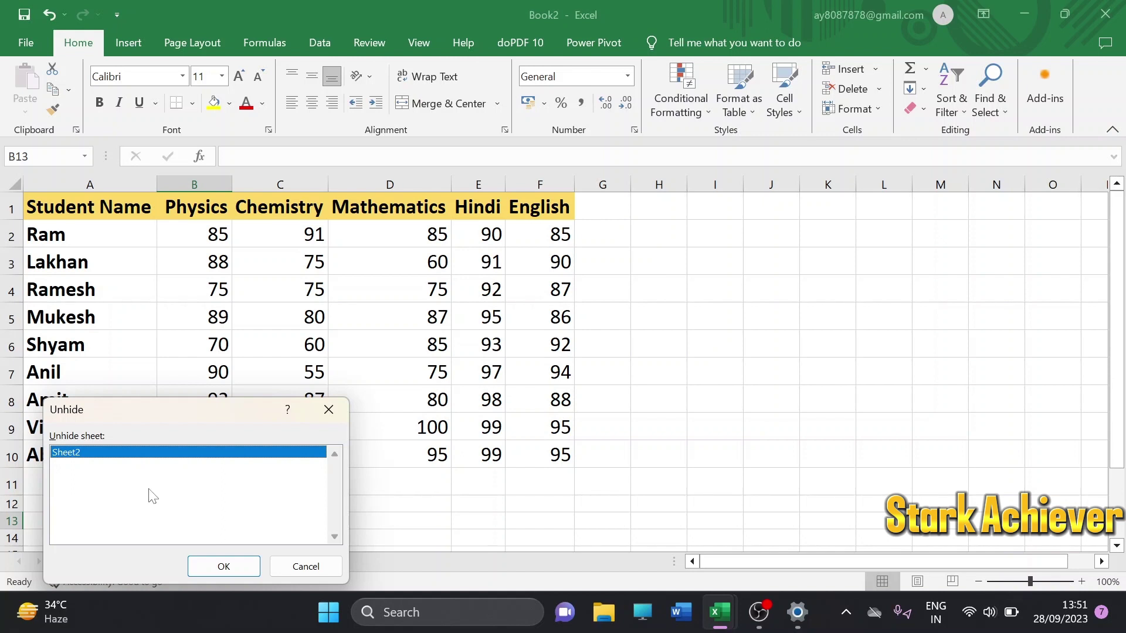
left_click(233, 568)
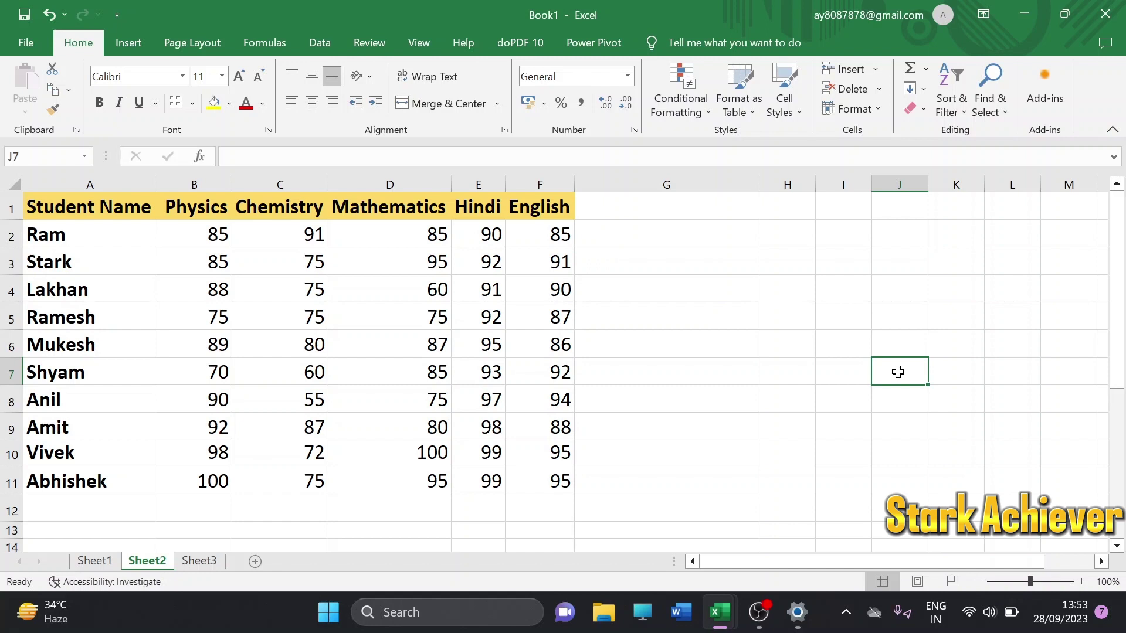
Step: Rename the Sheet1 worksheet in Book1, which holds the list of lesson points, as "Topics"
left_click(94, 561)
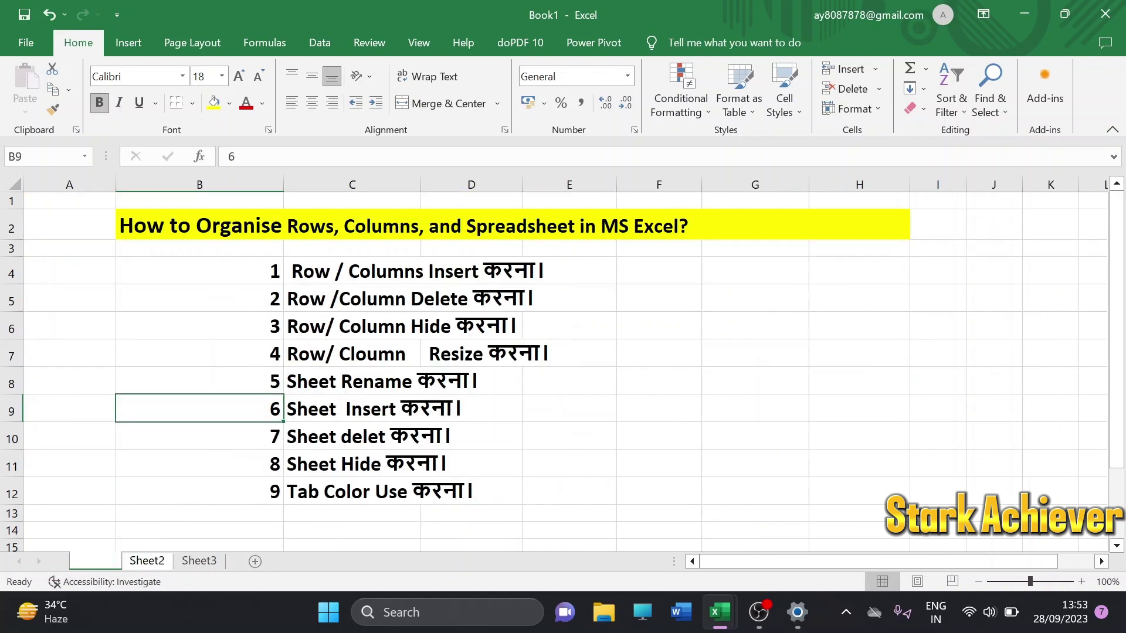
double_click(95, 561)
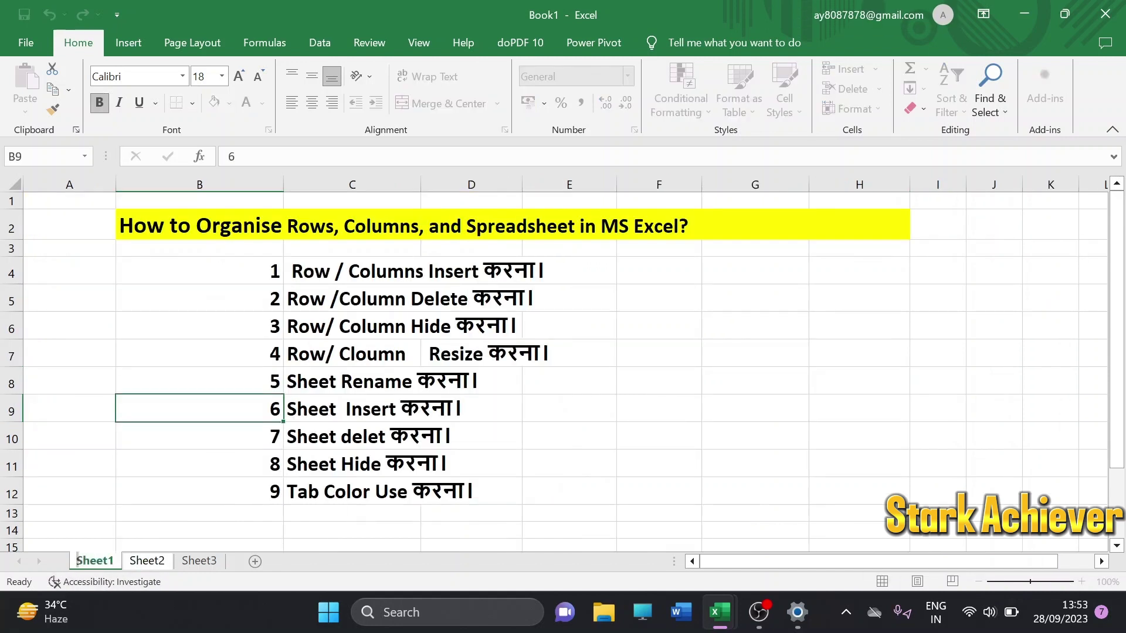
key("BackSpace")
type("T")
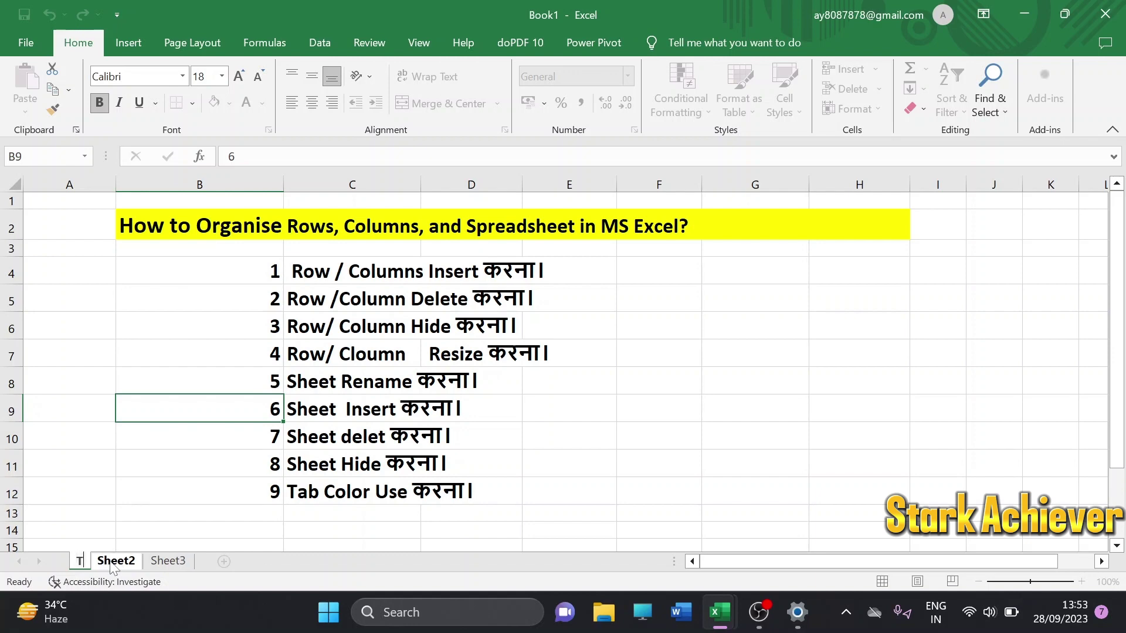
type("opics")
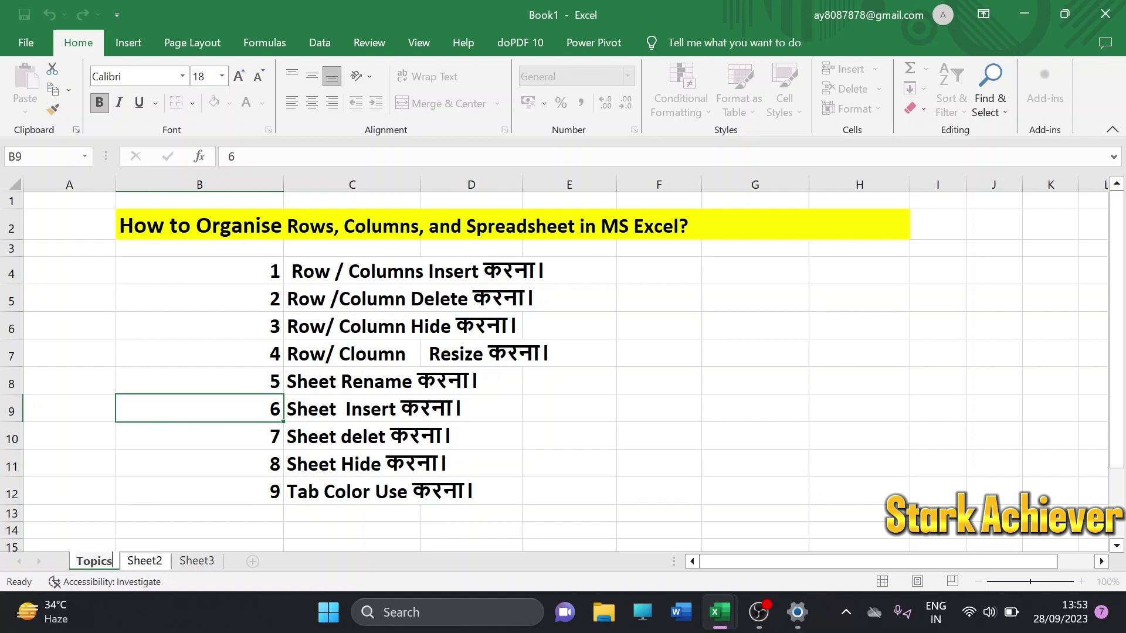
left_click(205, 513)
Step: Rename the Sheet2 worksheet in Book1, which holds the student marks table, as "Result"
left_click(147, 561)
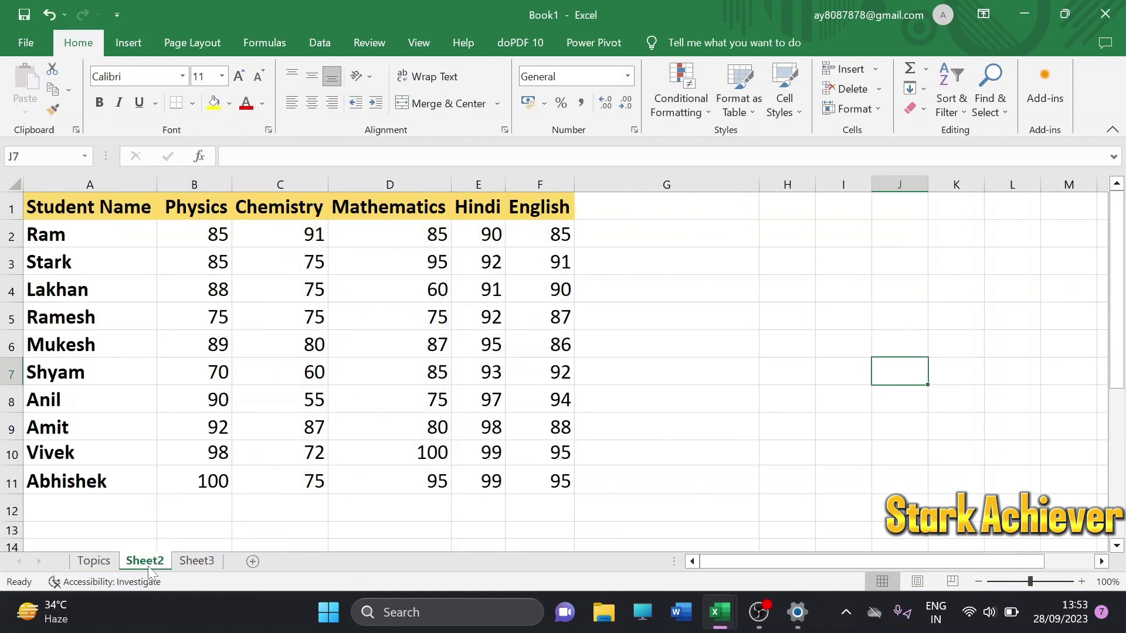
double_click(150, 564)
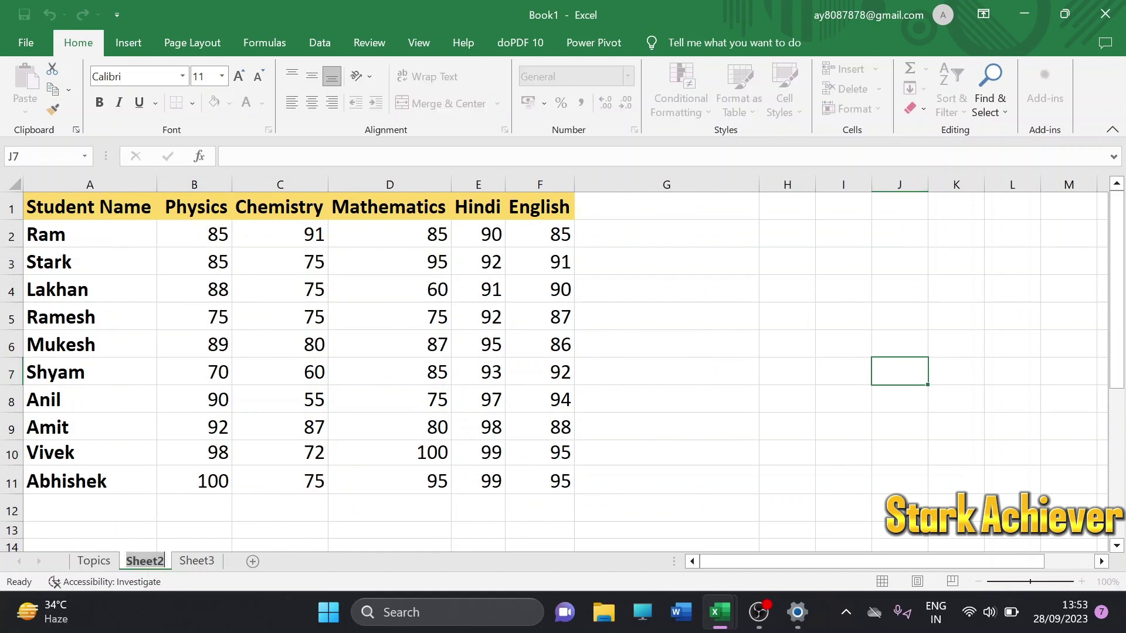
key("BackSpace")
type("R")
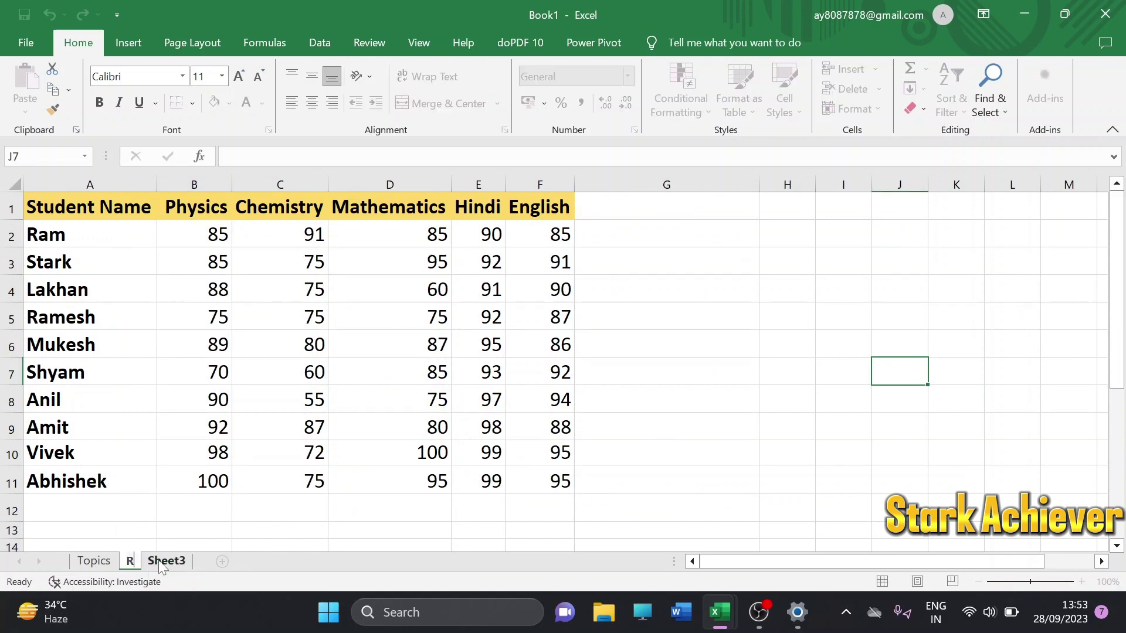
type("esult")
left_click(296, 516)
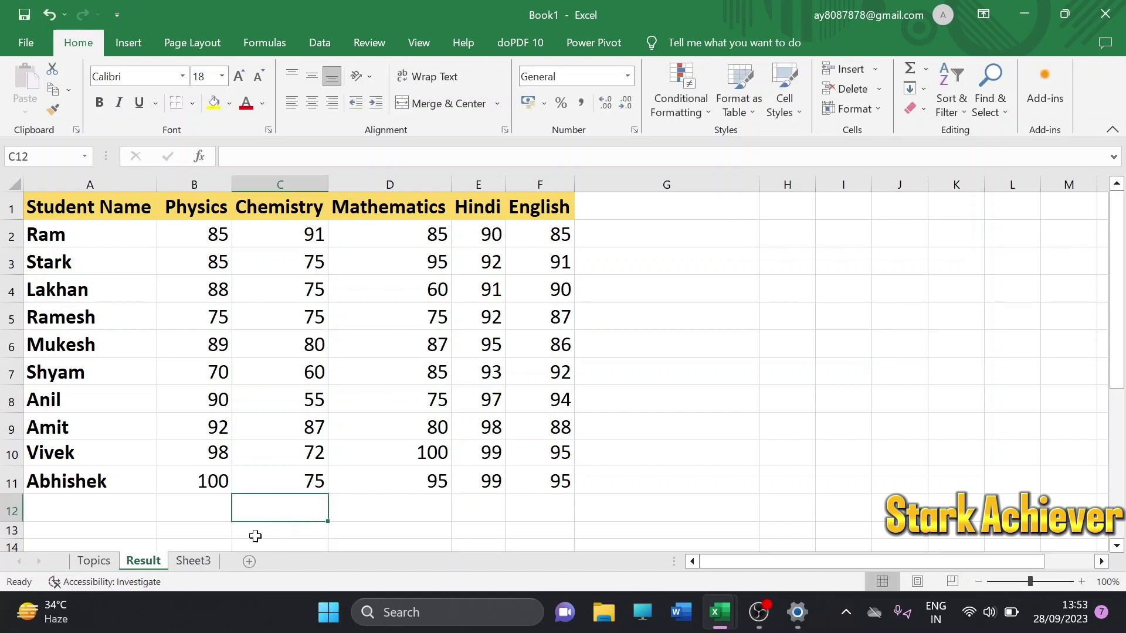
Step: Enter "Stark Achiever" in cell E11 of the blank Sheet3 in Book1
double_click(189, 566)
left_click(259, 528)
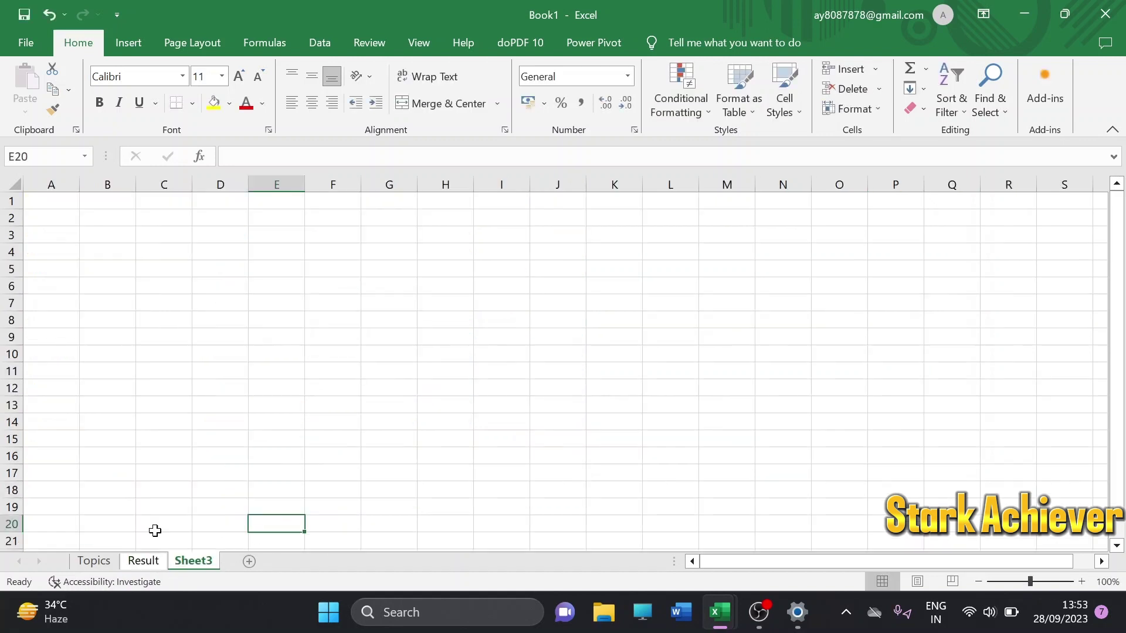
left_click(100, 563)
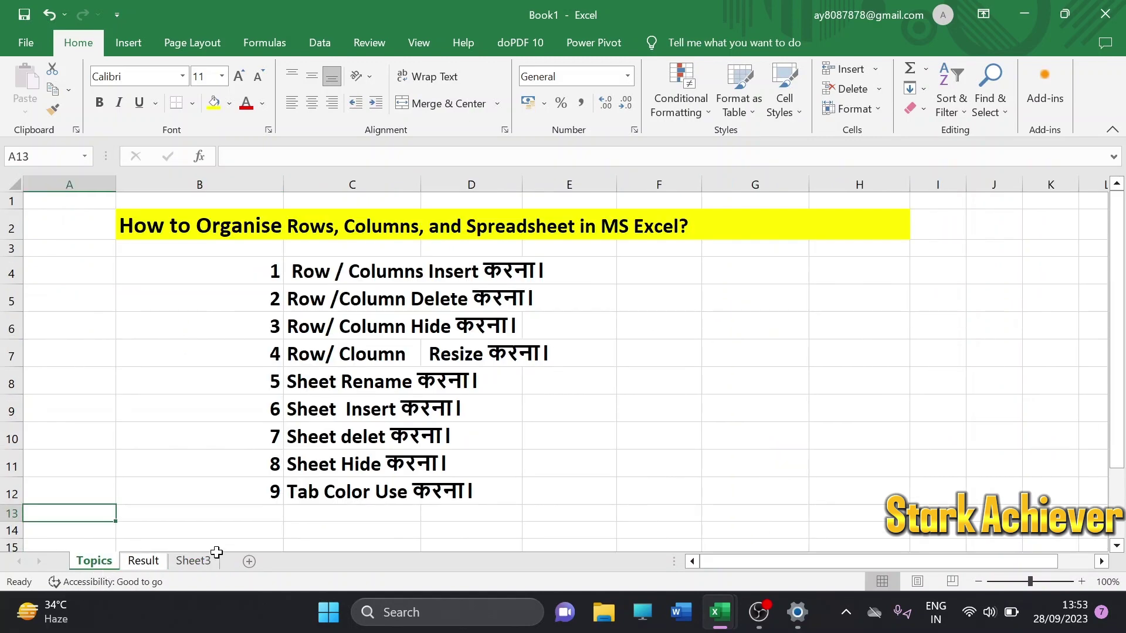
left_click(154, 565)
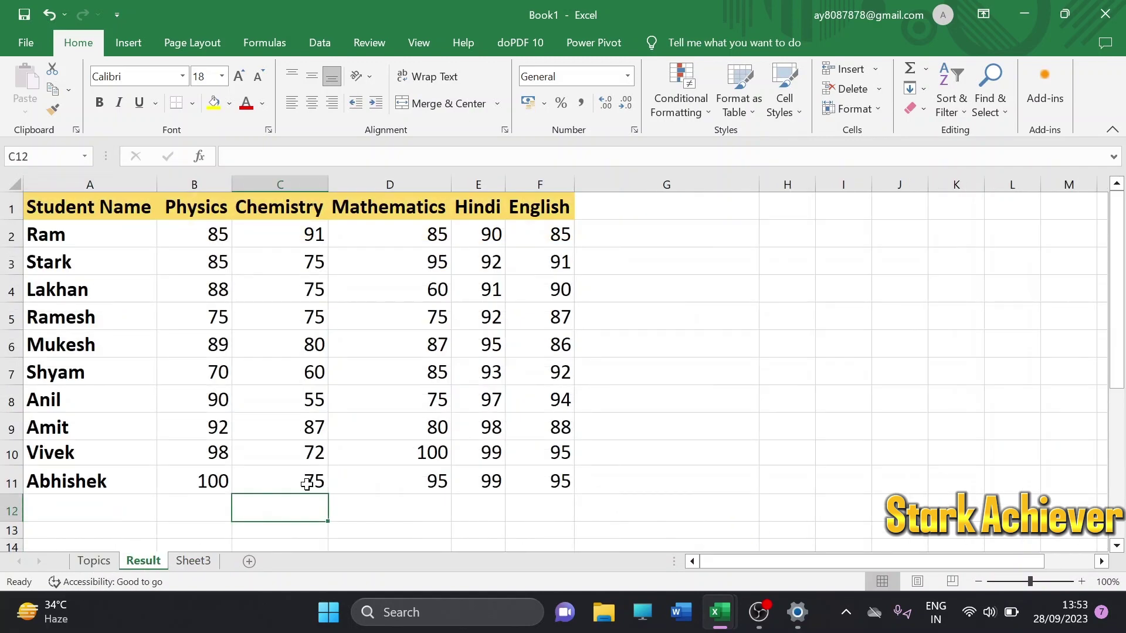
left_click(199, 564)
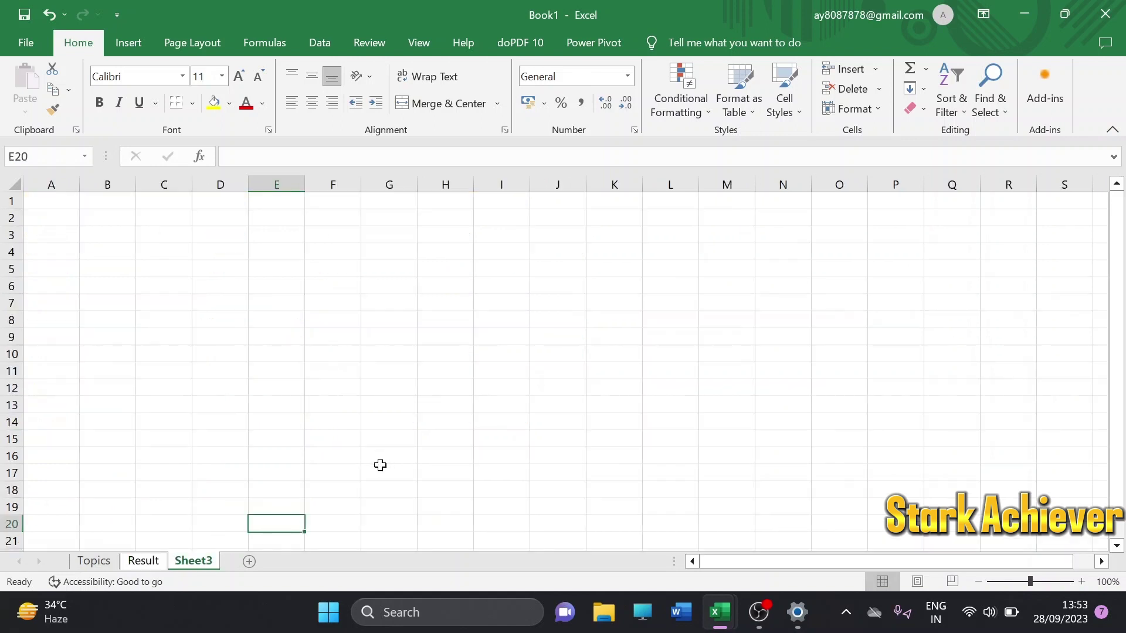
left_click(276, 370)
type("Stark ")
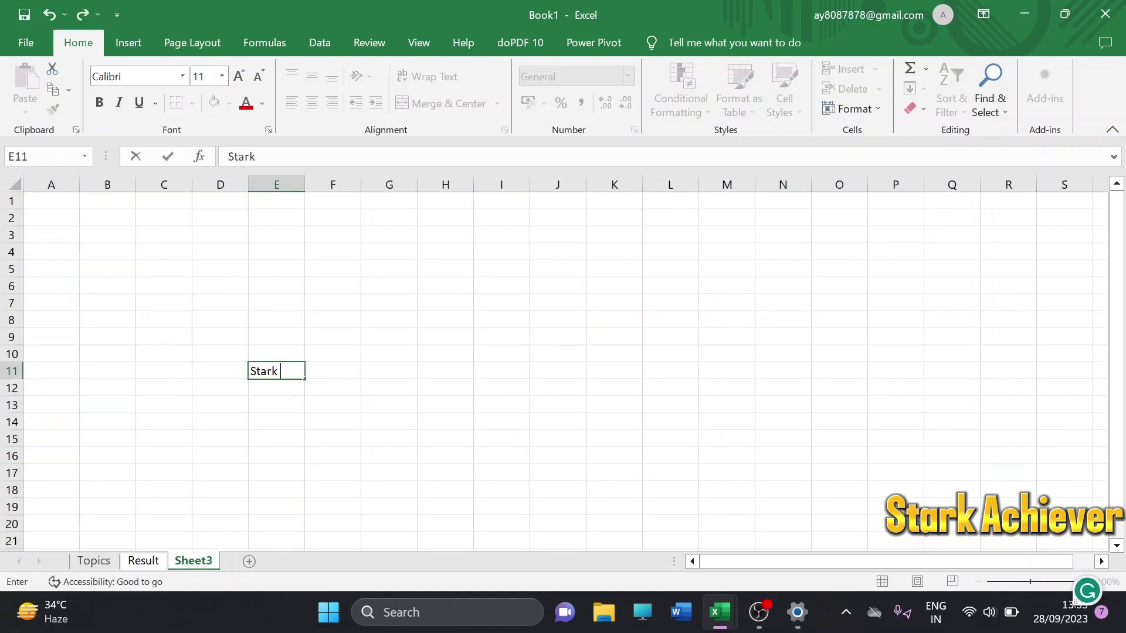
type("Achieve")
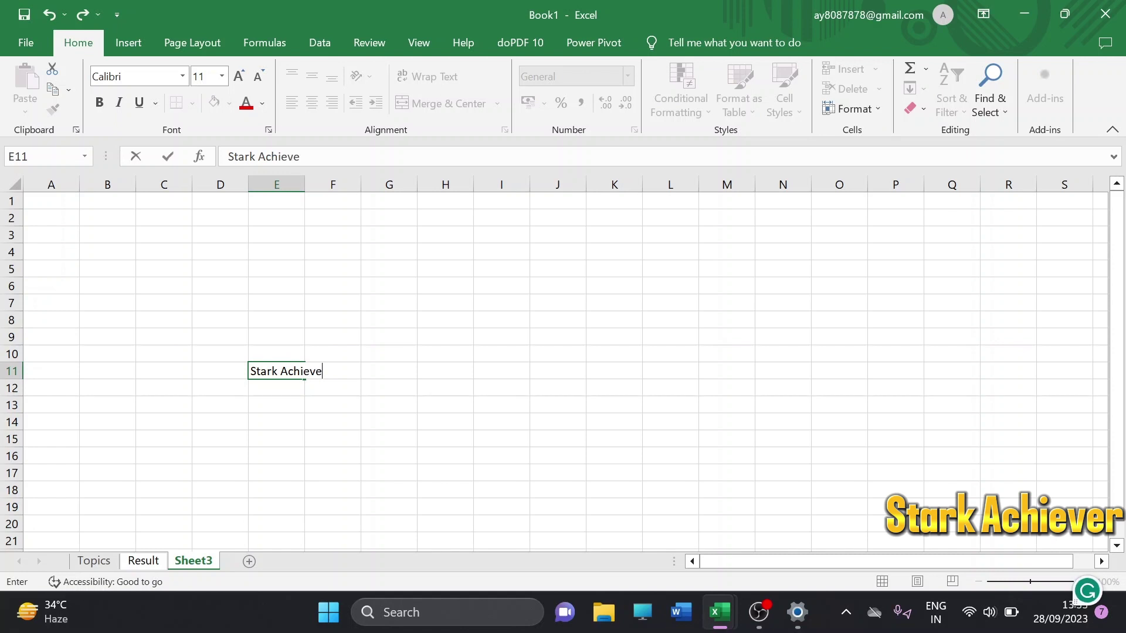
type("r")
Step: Rename the Sheet3 worksheet in Book1 as "Channel"
double_click(199, 563)
key("BackSpace")
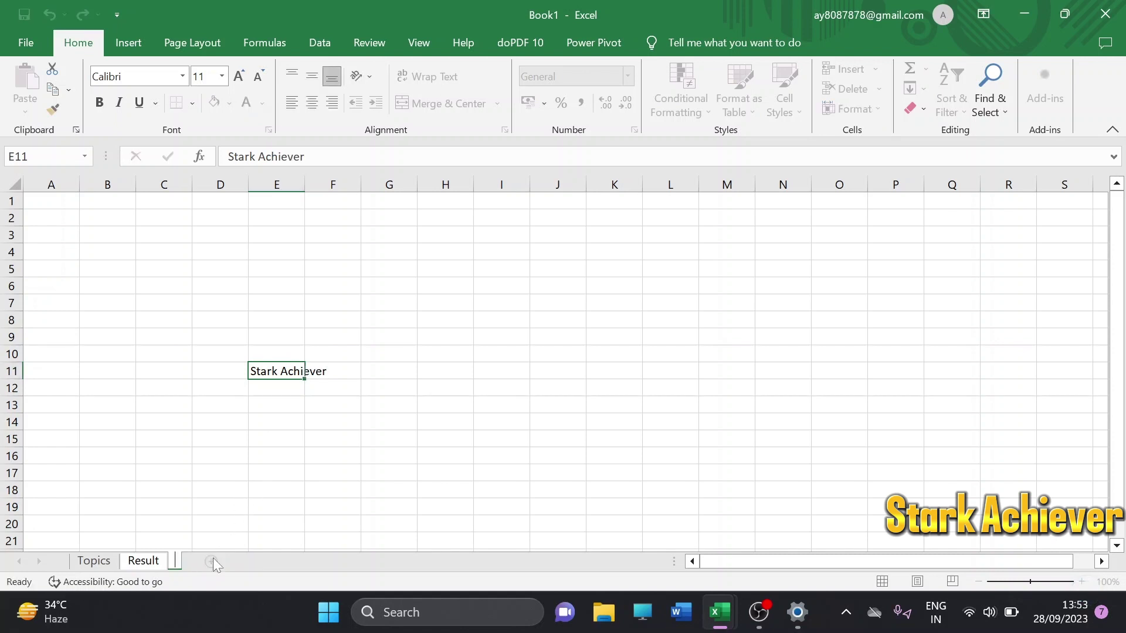
type("Channel")
Step: Set the tab colour of the Topics sheet to standard yellow
left_click(94, 561)
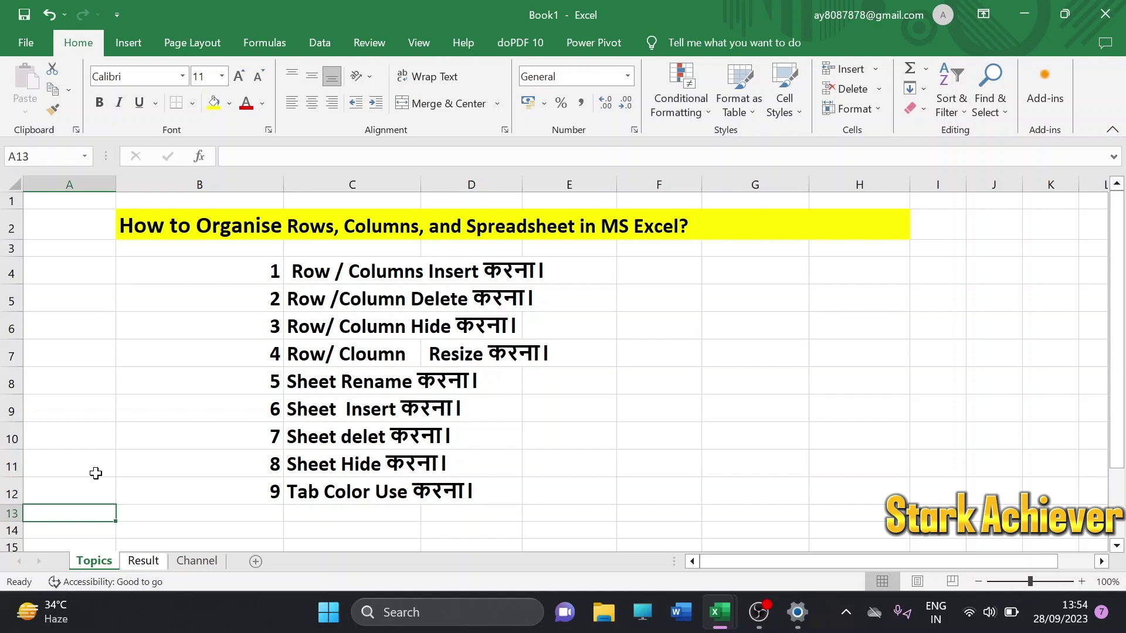
right_click(95, 570)
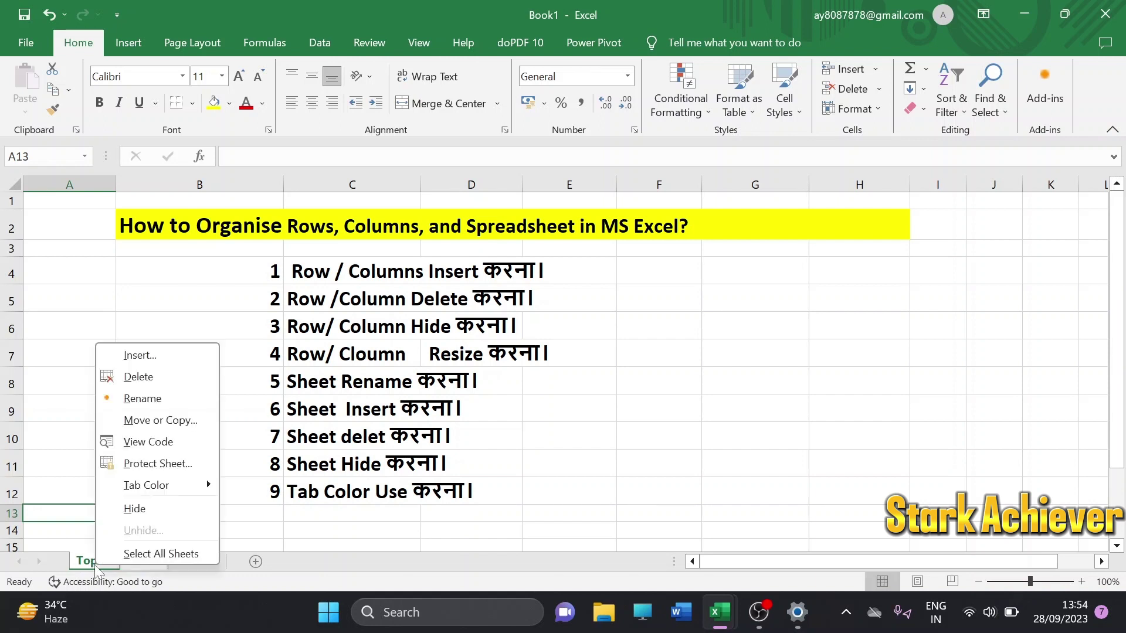
mouse_move(155, 485)
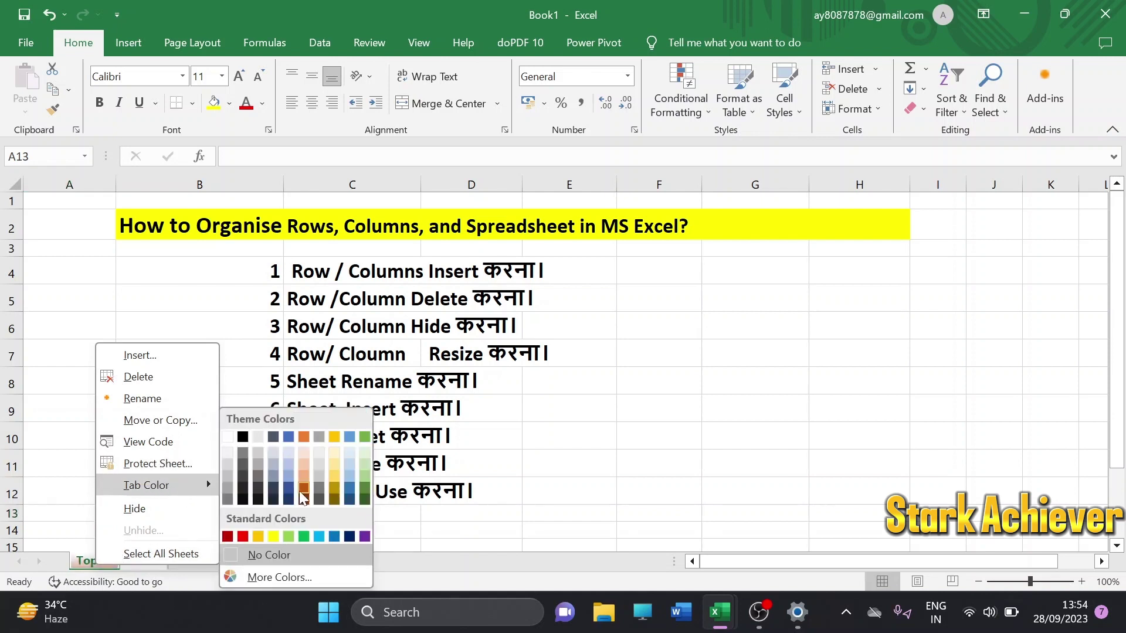
left_click(273, 537)
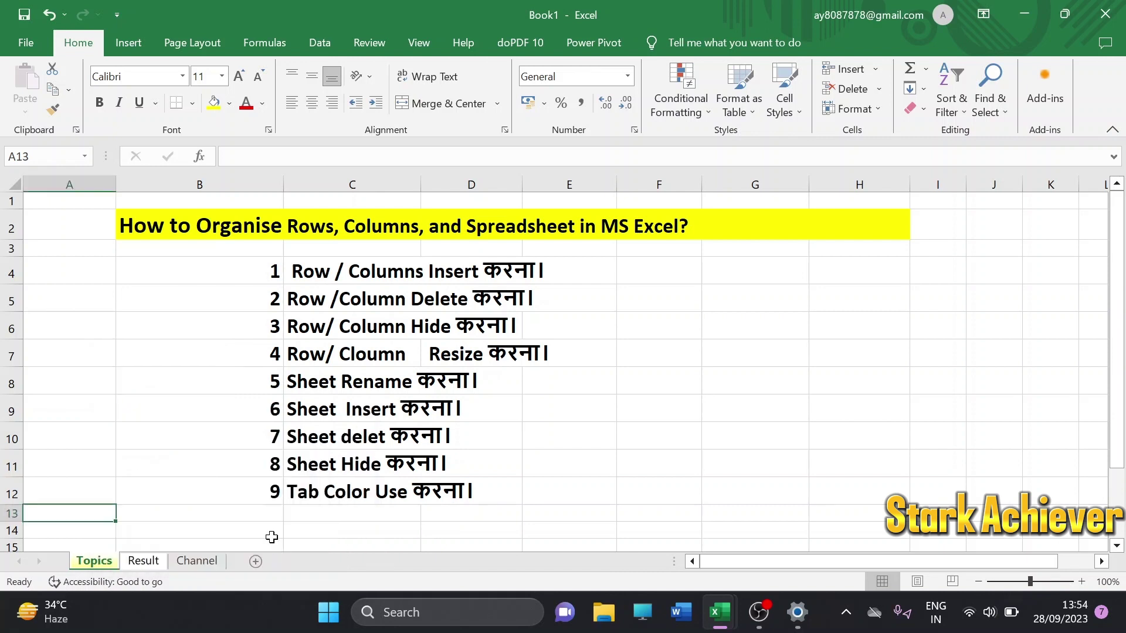
left_click(183, 515)
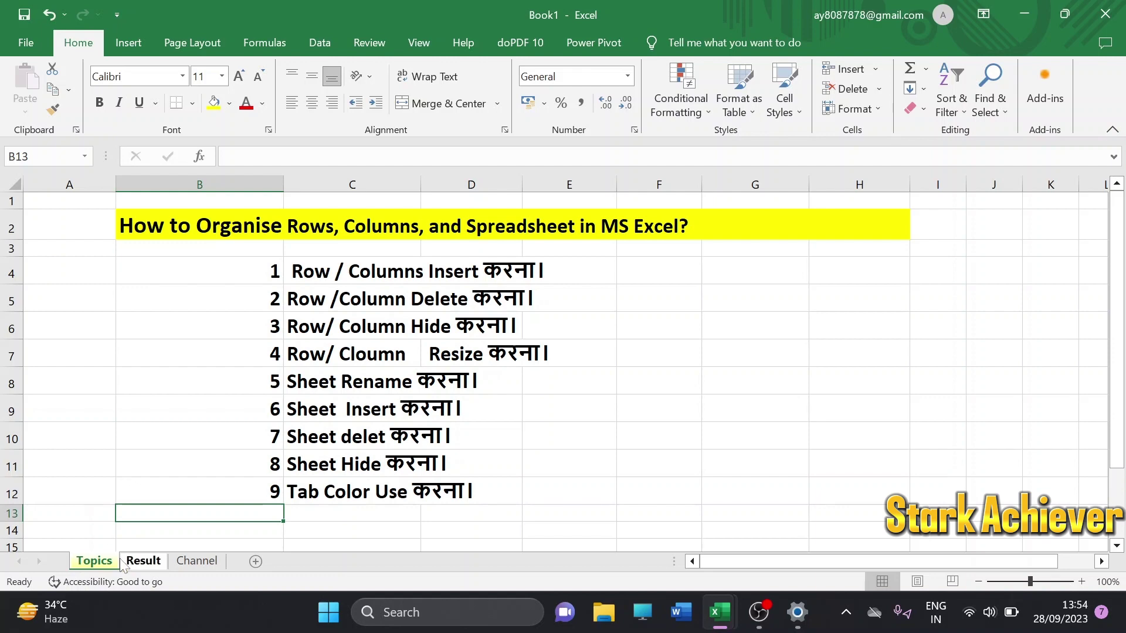
Step: Set the tab colour of the Result sheet to standard red
right_click(143, 561)
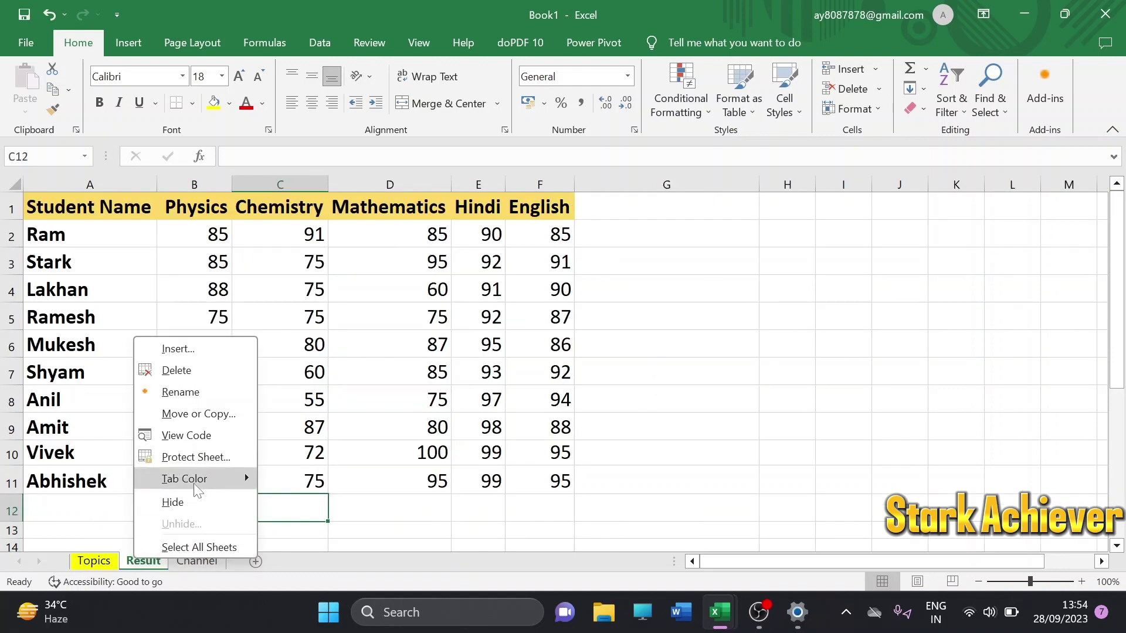
mouse_move(197, 487)
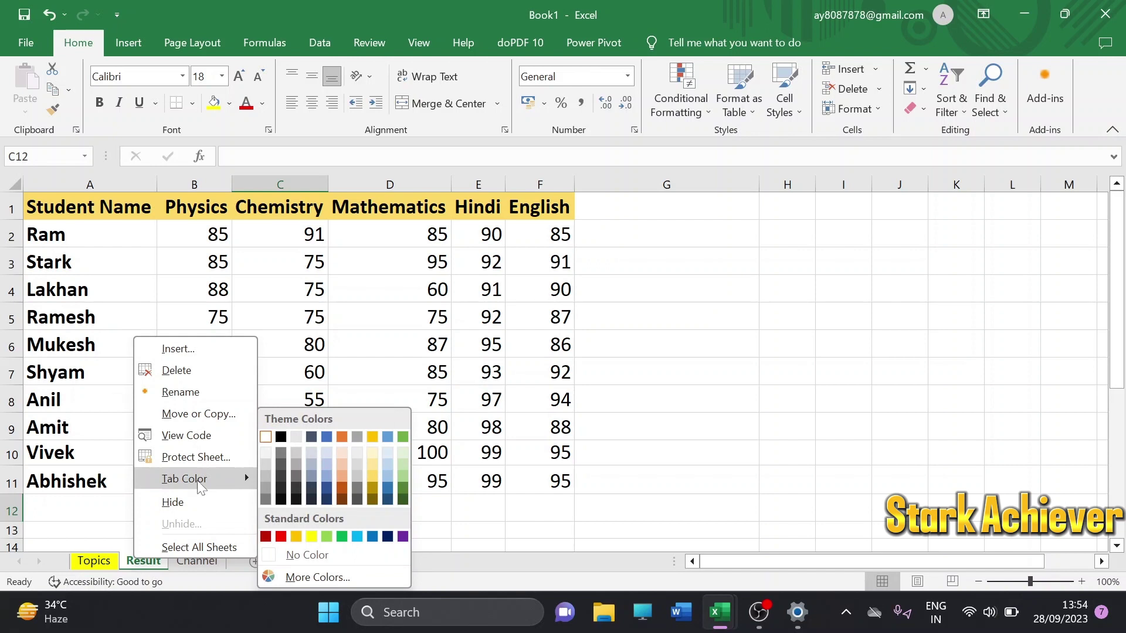
left_click(281, 537)
Step: Set the tab colour of the Channel sheet to a blue theme colour
left_click(203, 561)
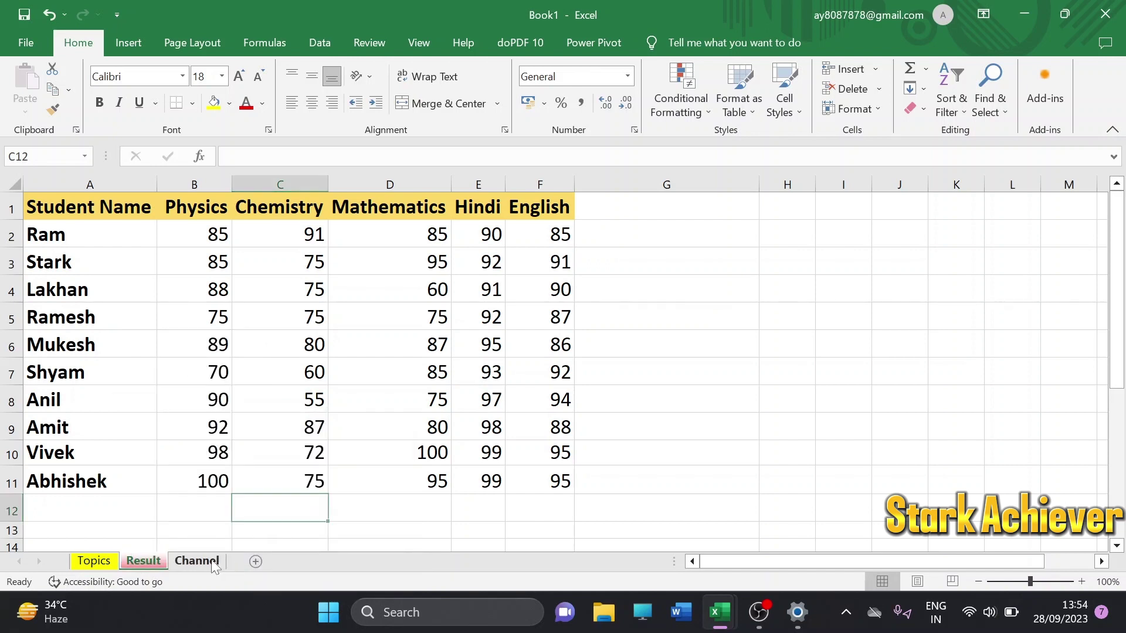
right_click(218, 560)
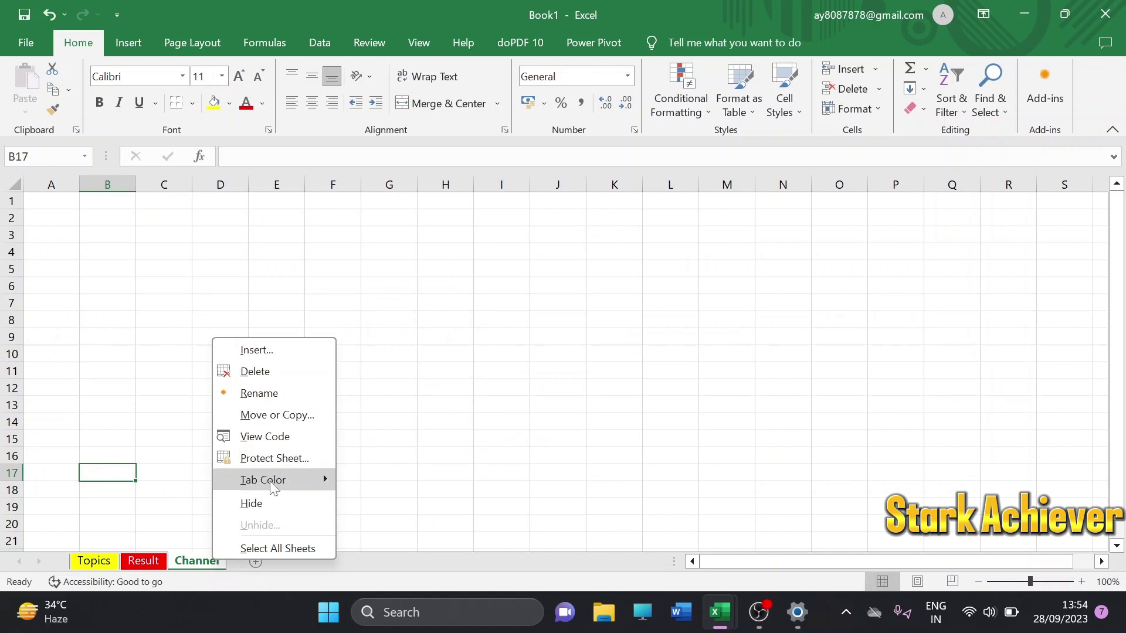
mouse_move(274, 484)
left_click(405, 496)
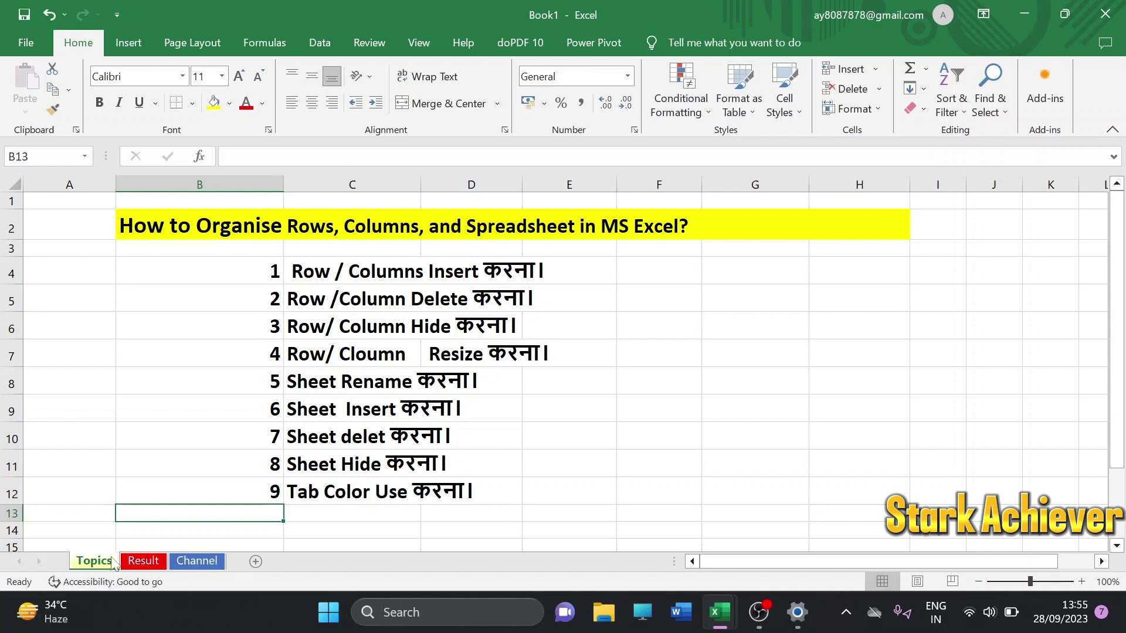
Step: View the Result and Channel sheets, and return to the Topics sheet
left_click(144, 562)
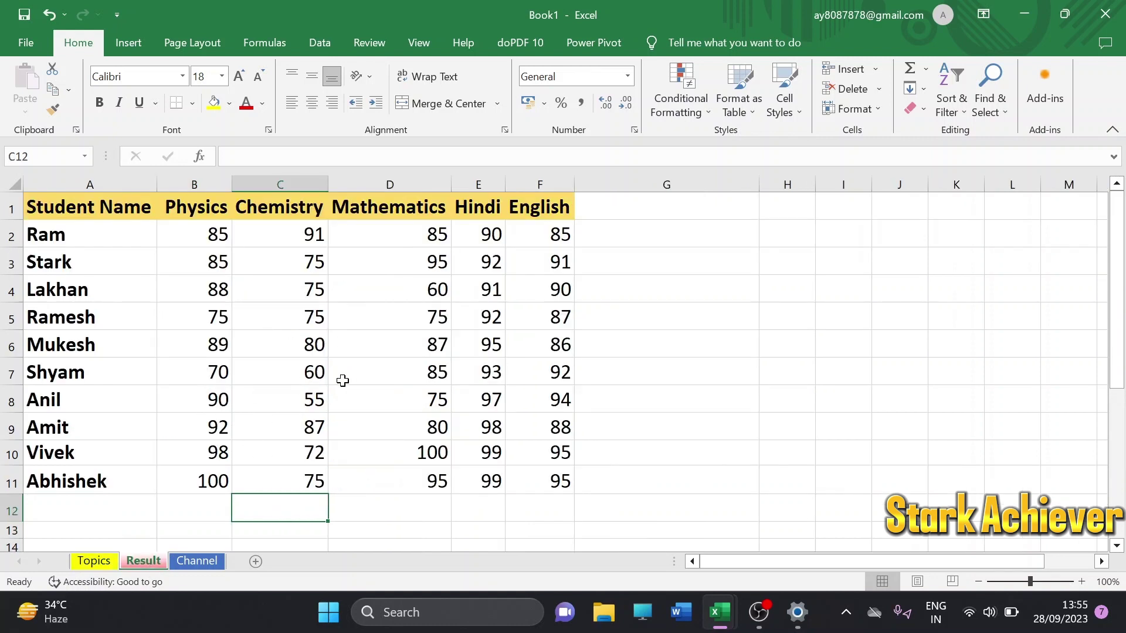
left_click(197, 562)
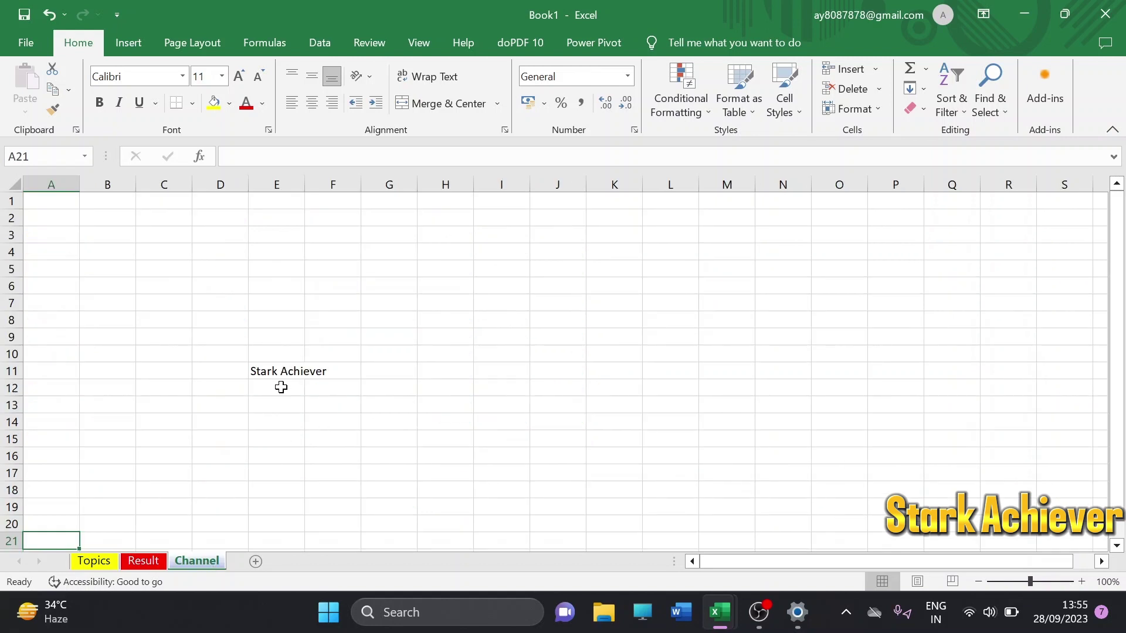
left_click(94, 563)
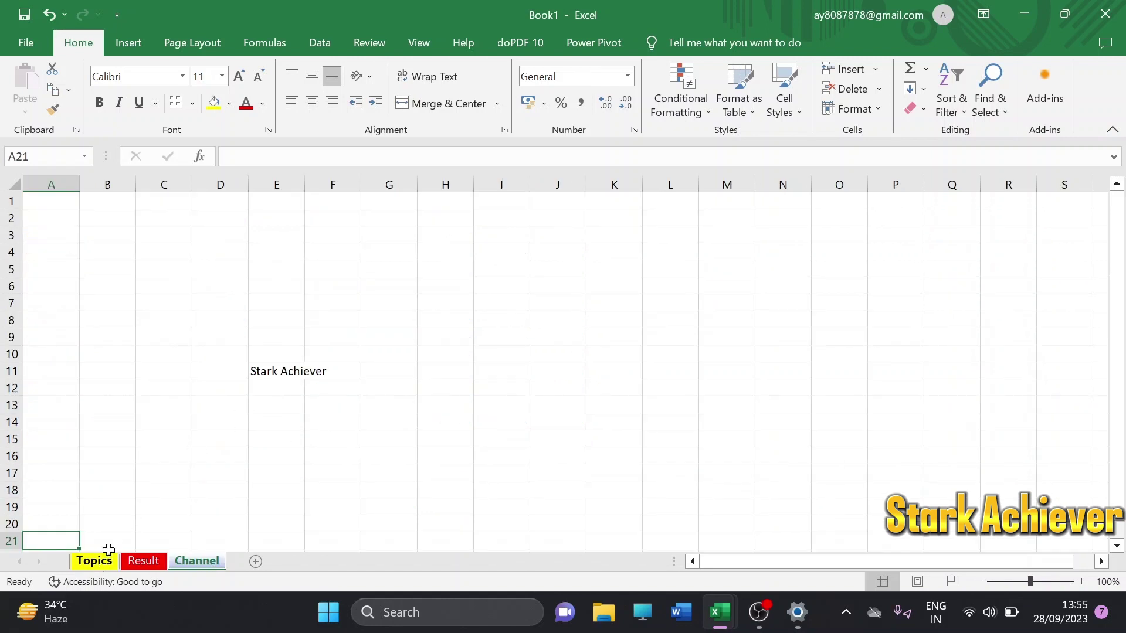